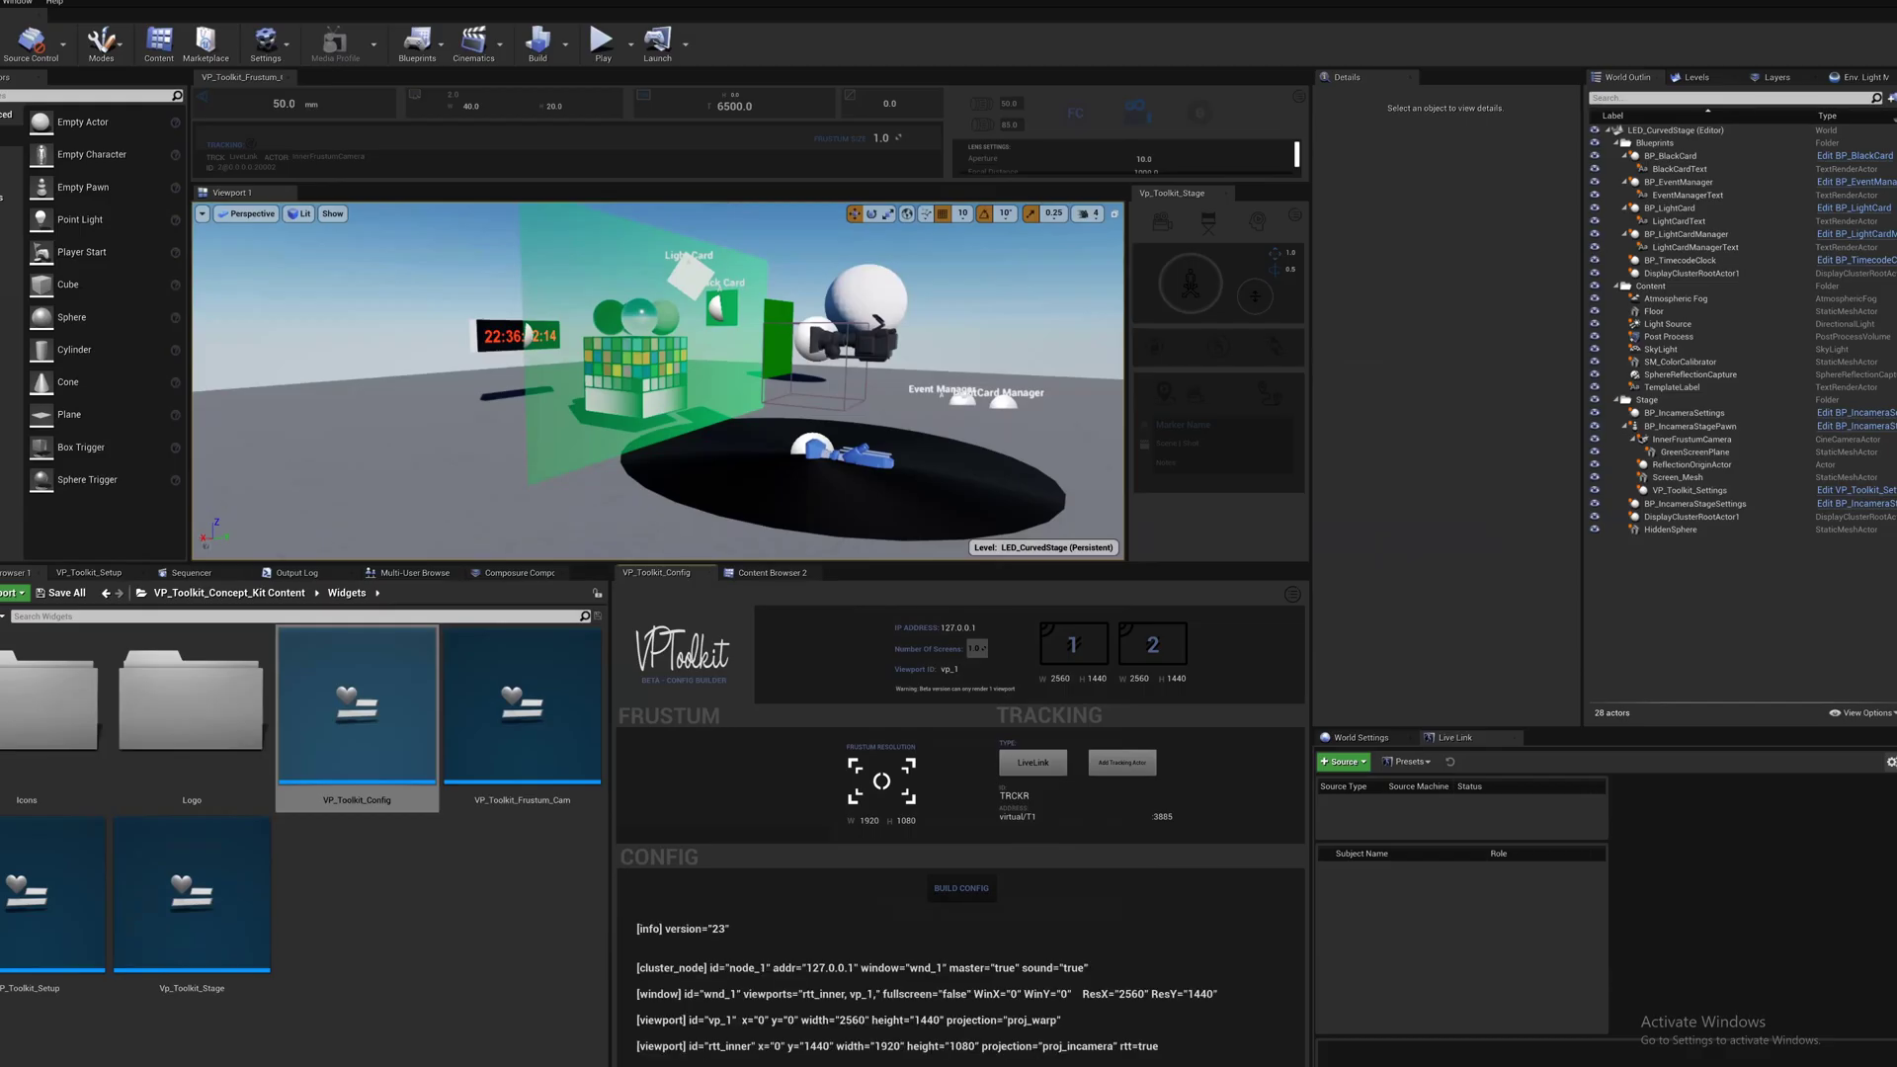
# Copy the entire generated config text from the VP Toolkit config builder.
pyautogui.hotkey('ctrl', 'a')
pyautogui.rightClick(772, 973)
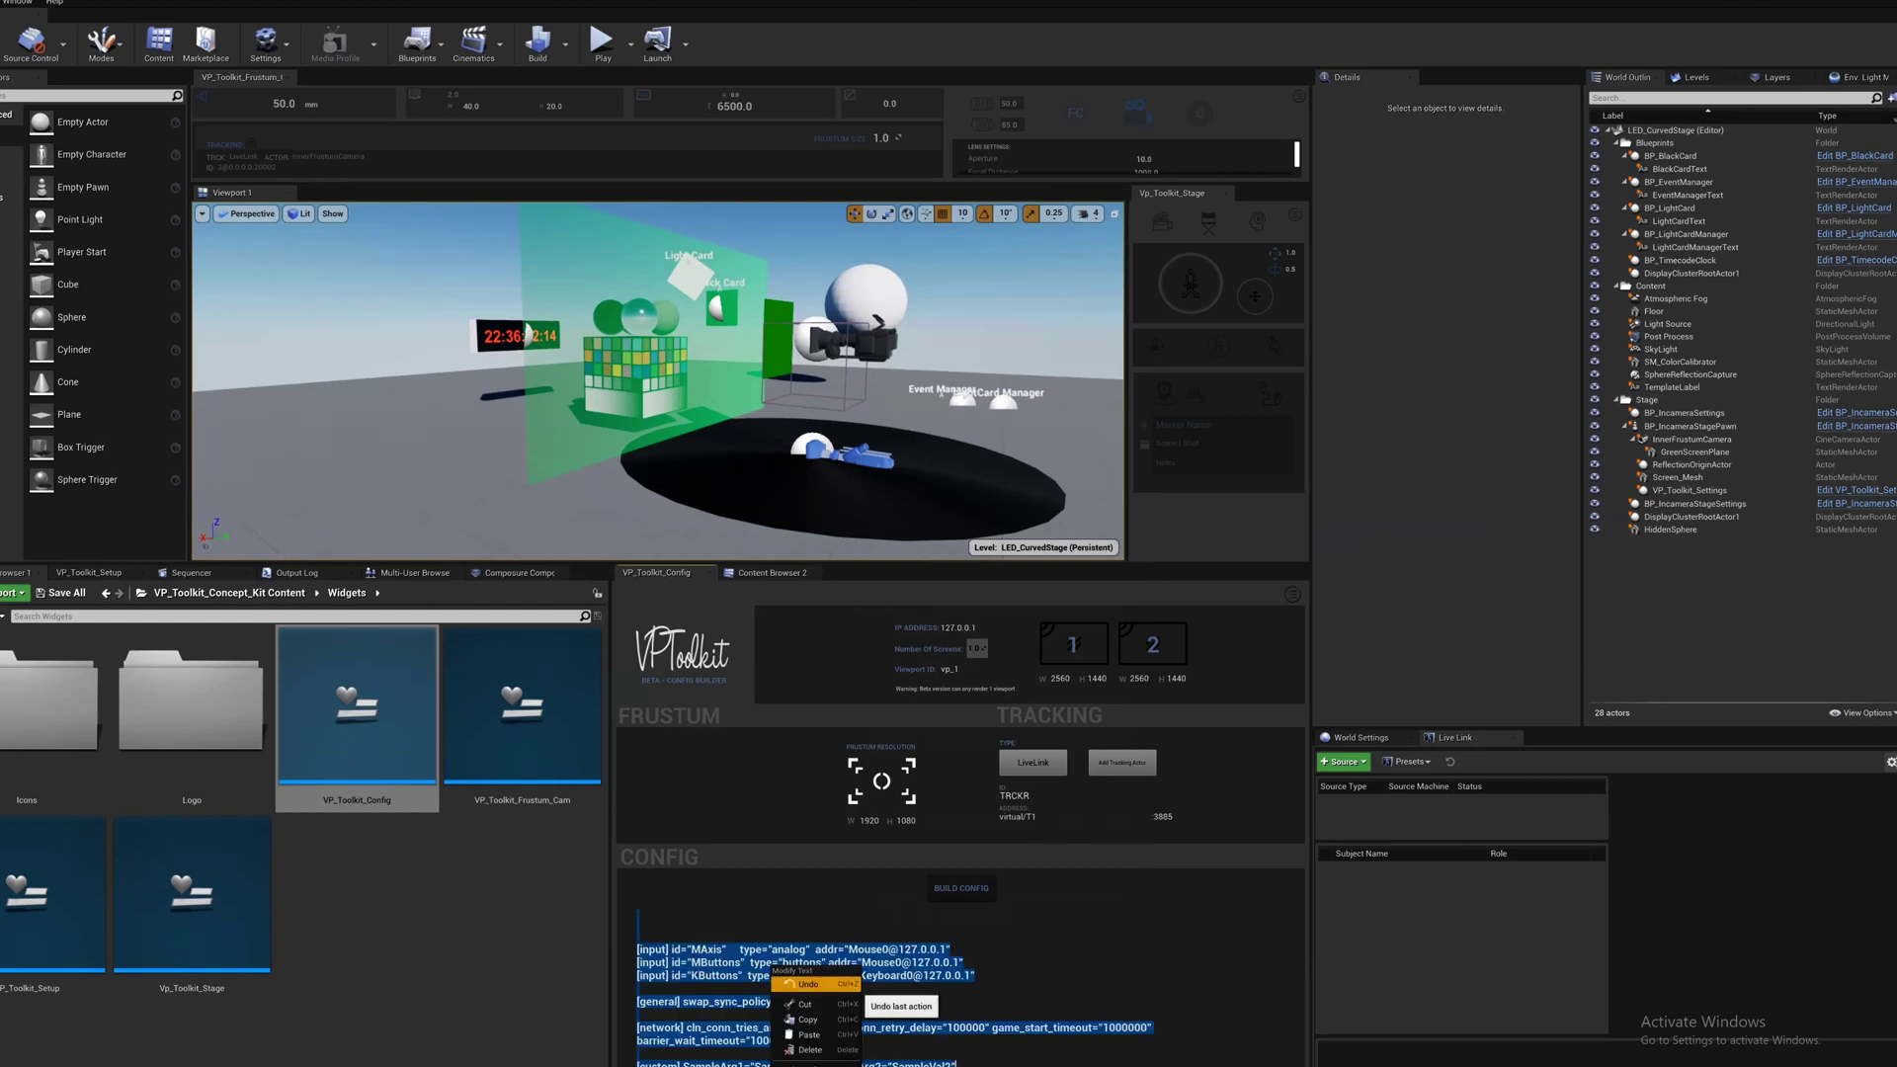
pyautogui.click(806, 1019)
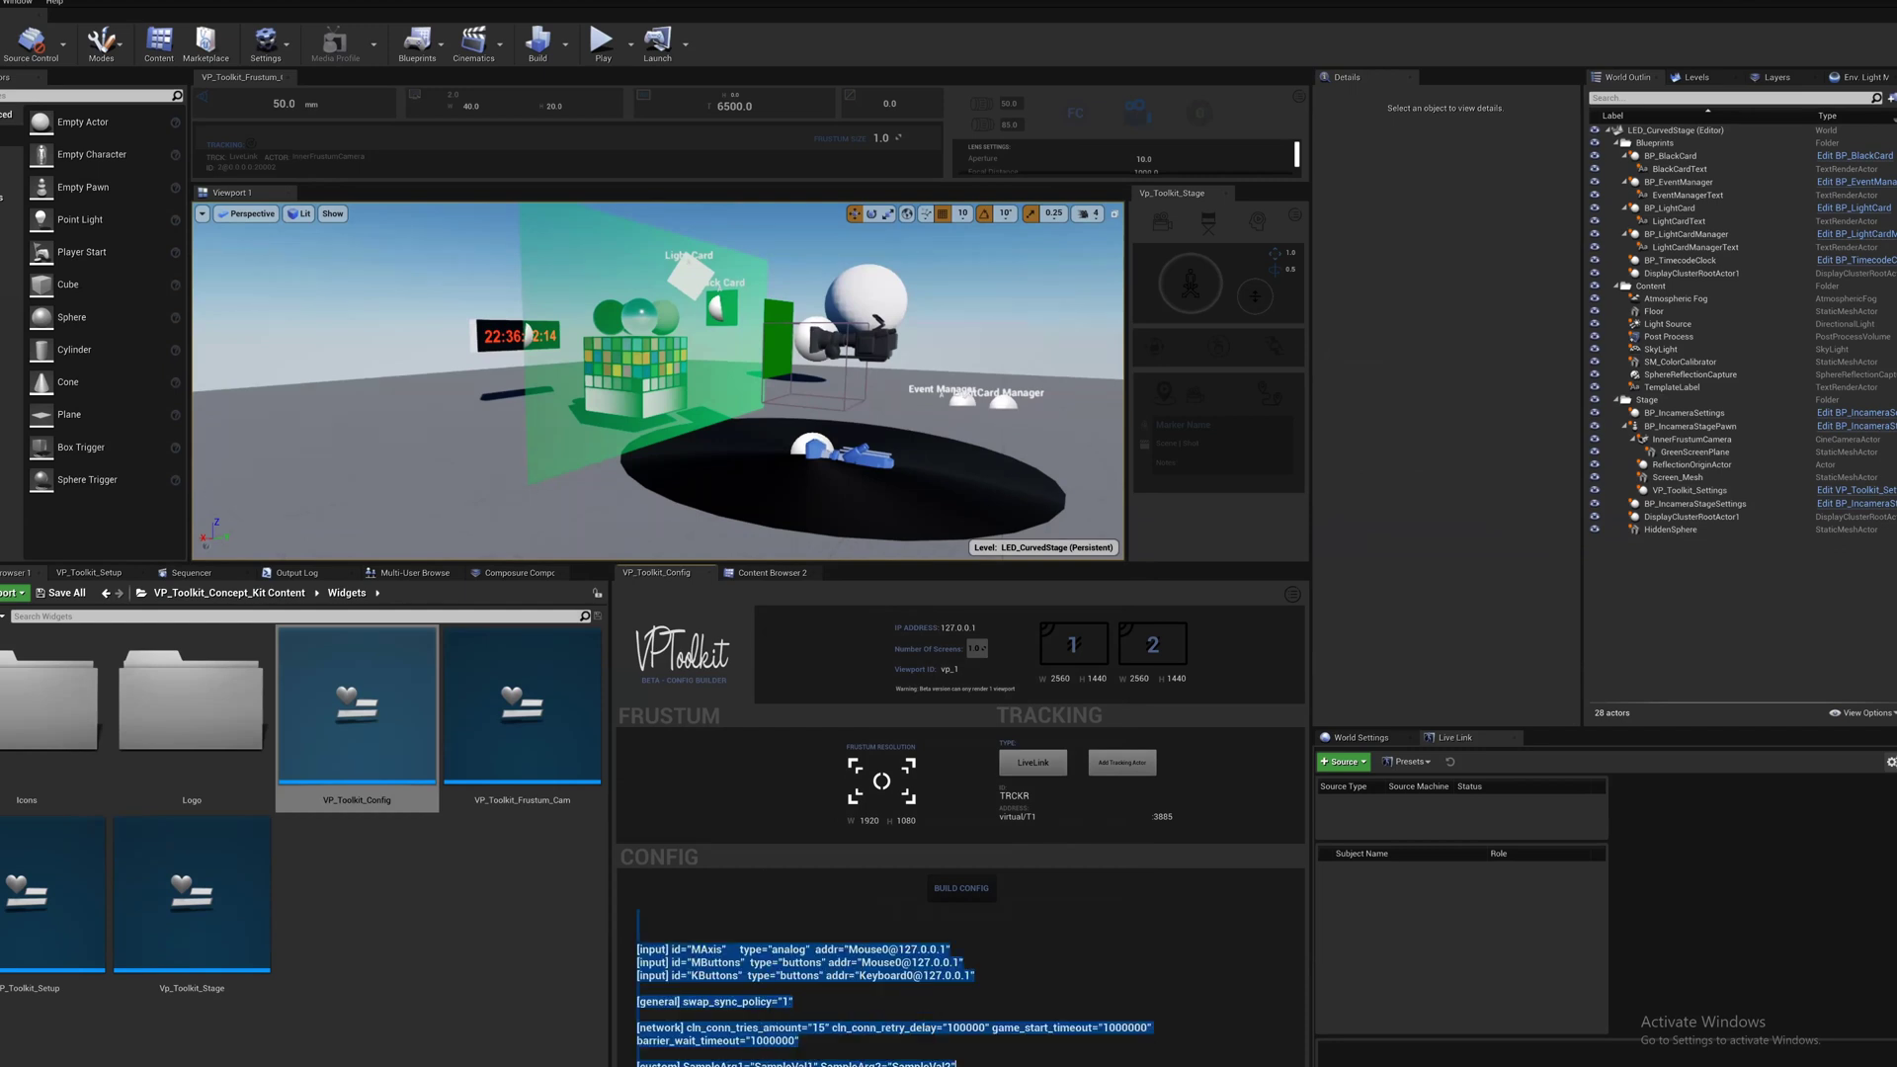
pyautogui.hotkey('alt', 'Tab')
pyautogui.press('Tab')
pyautogui.press('Down')
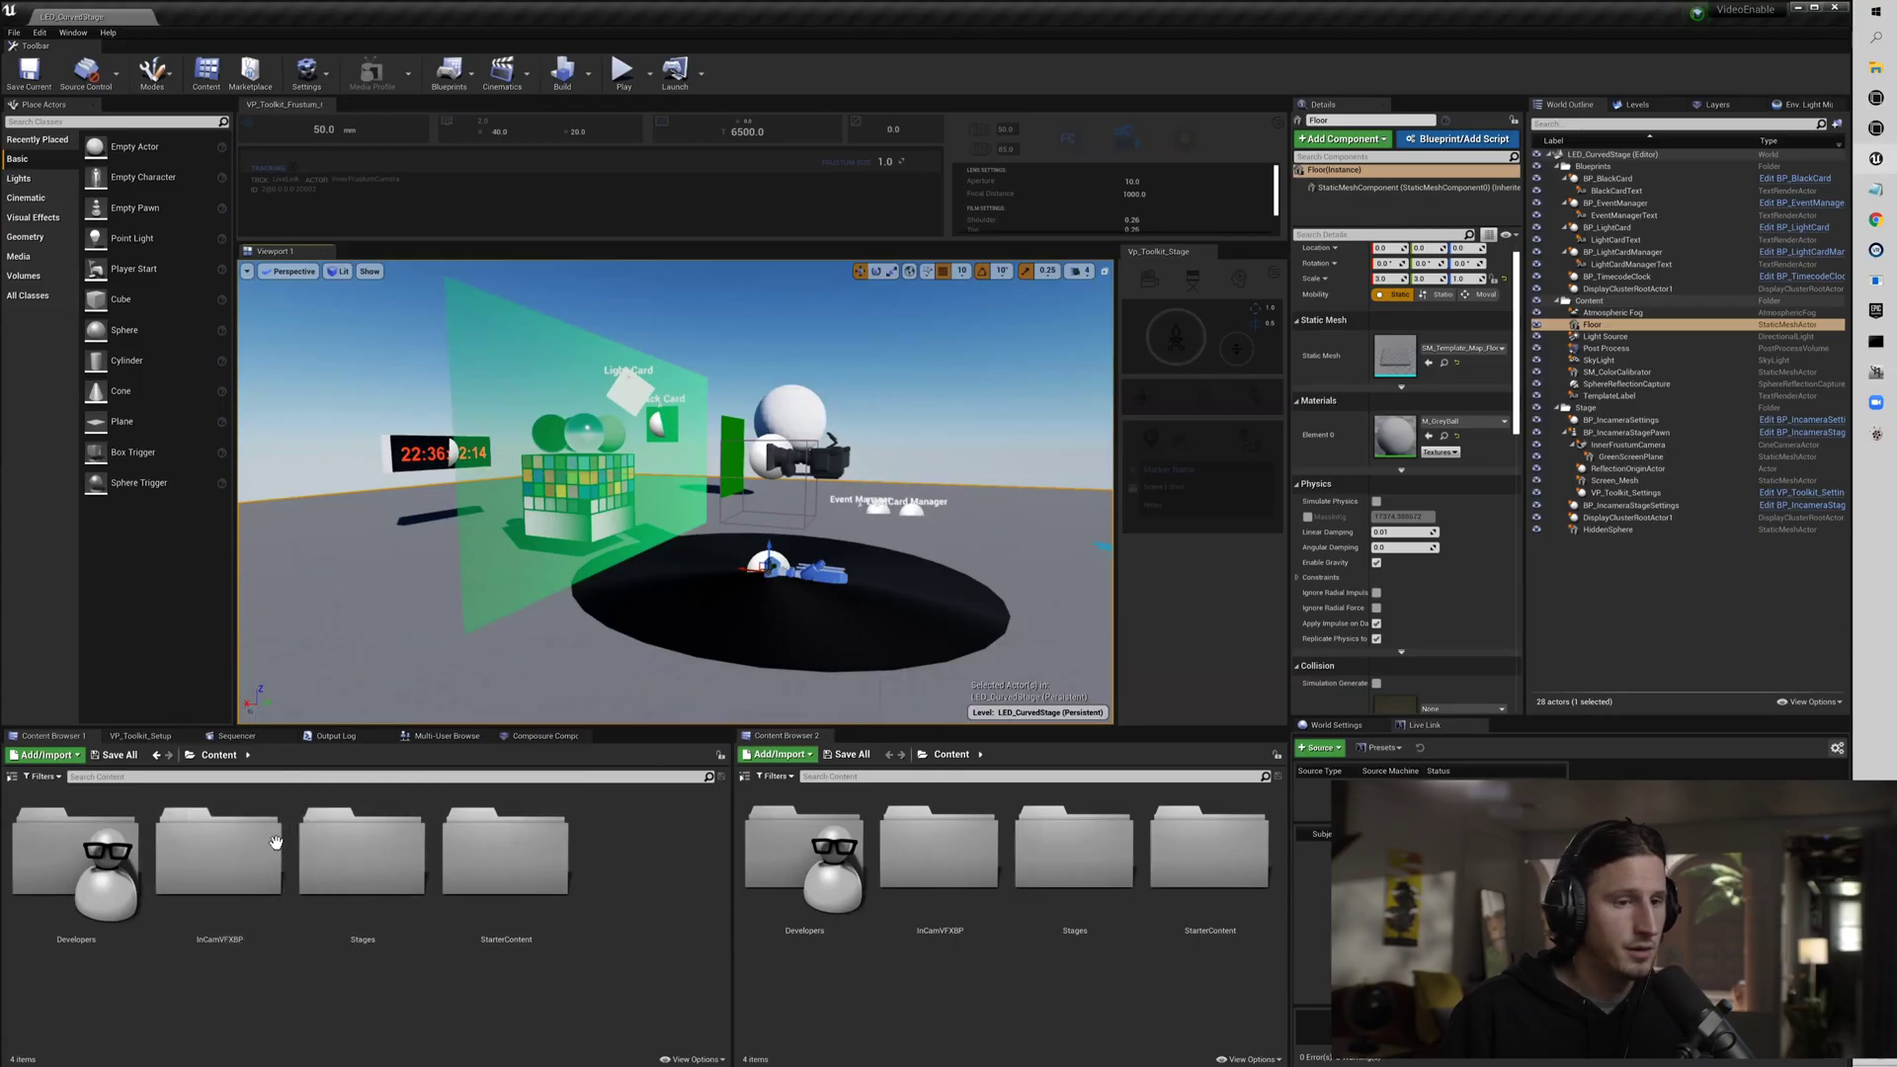
pyautogui.click(191, 755)
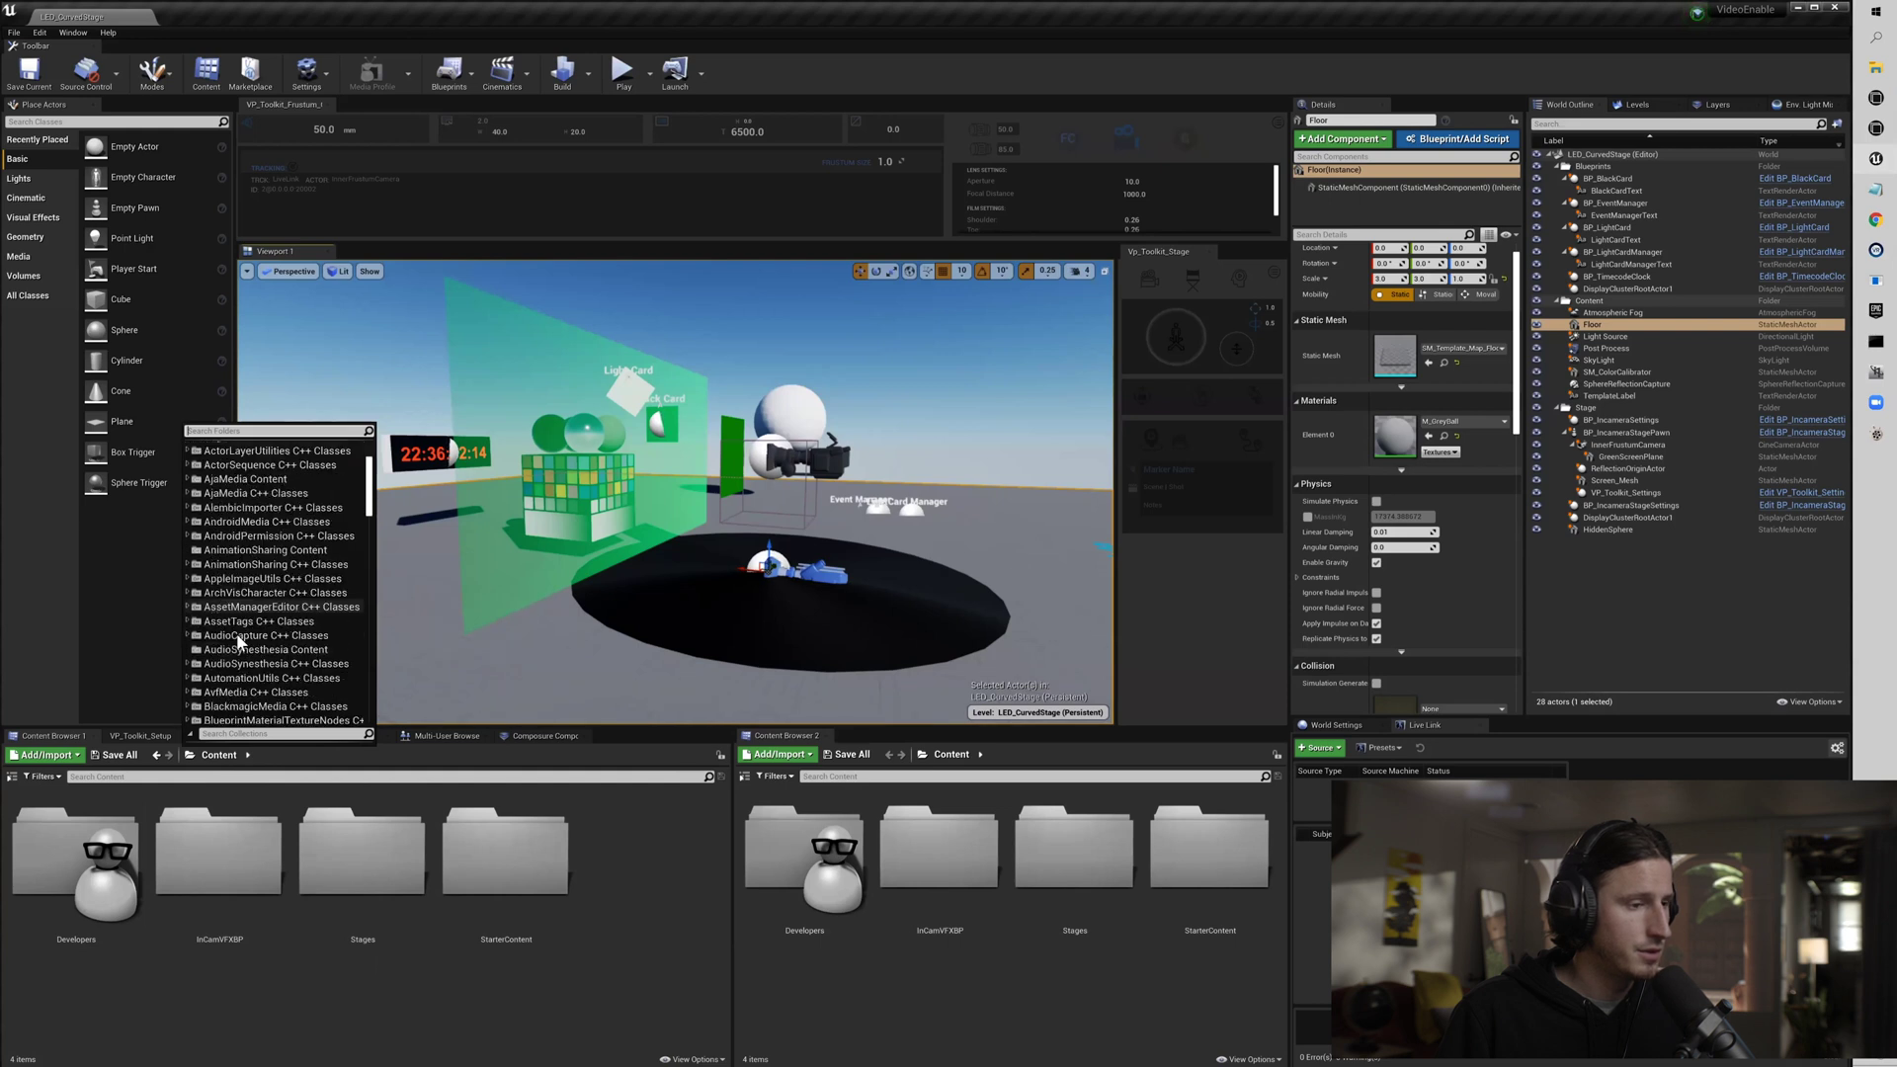
pyautogui.scroll(-20, 238, 642)
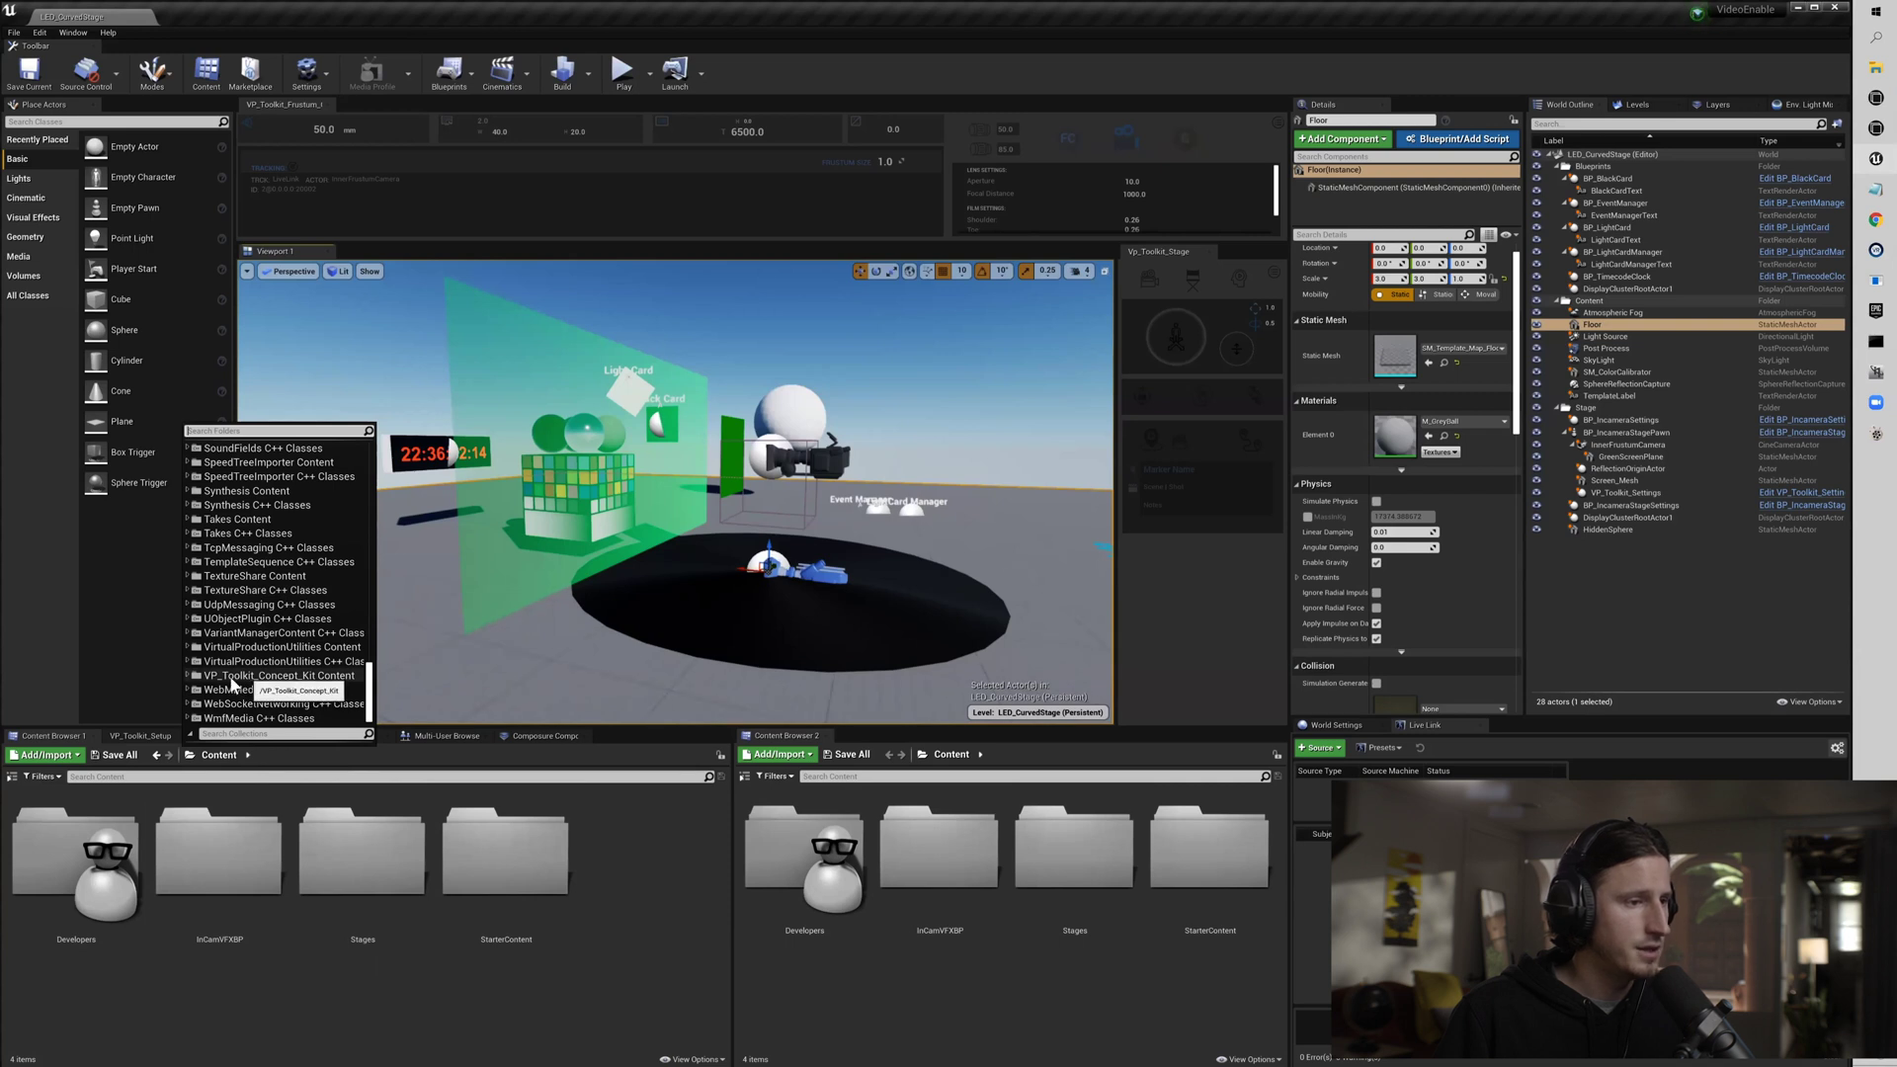
pyautogui.rightClick(631, 486)
pyautogui.press('Escape')
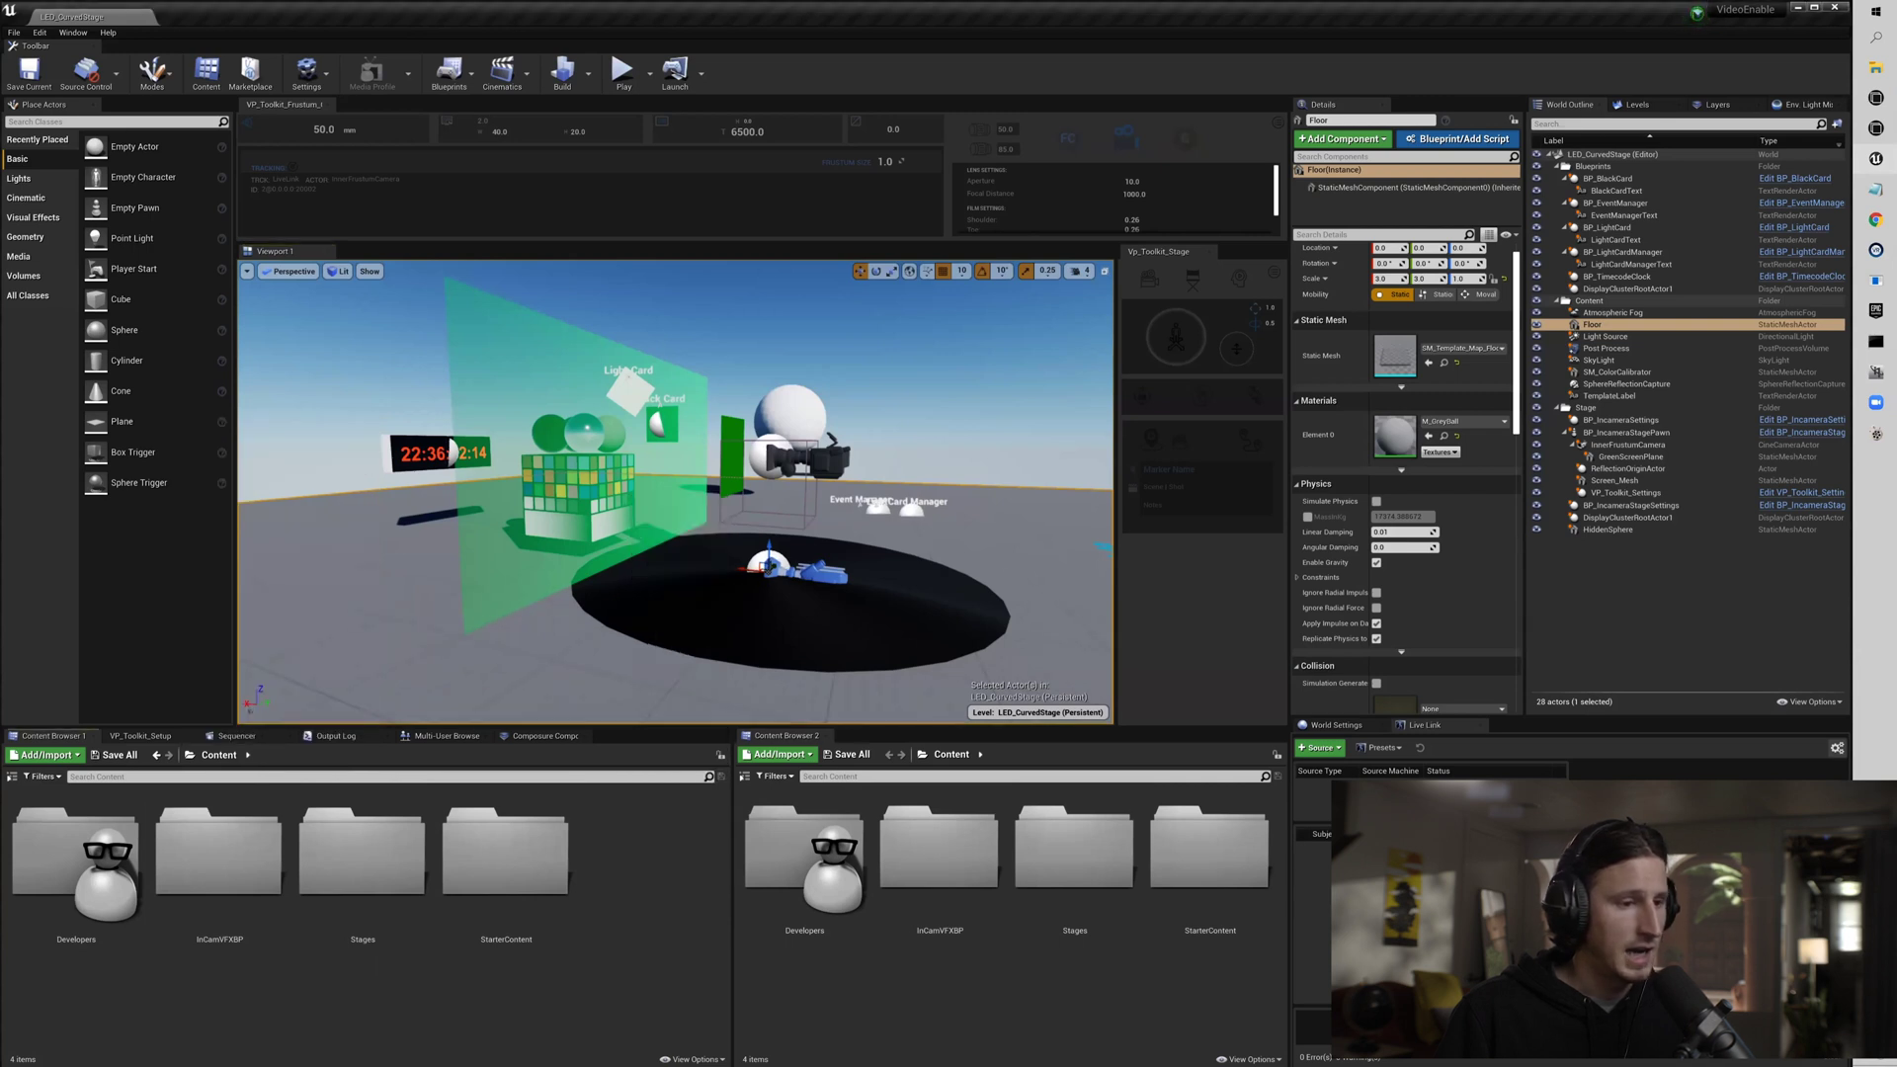
# Check the first Content Browser's view options for the visibility of engine and plugin content.
pyautogui.click(190, 755)
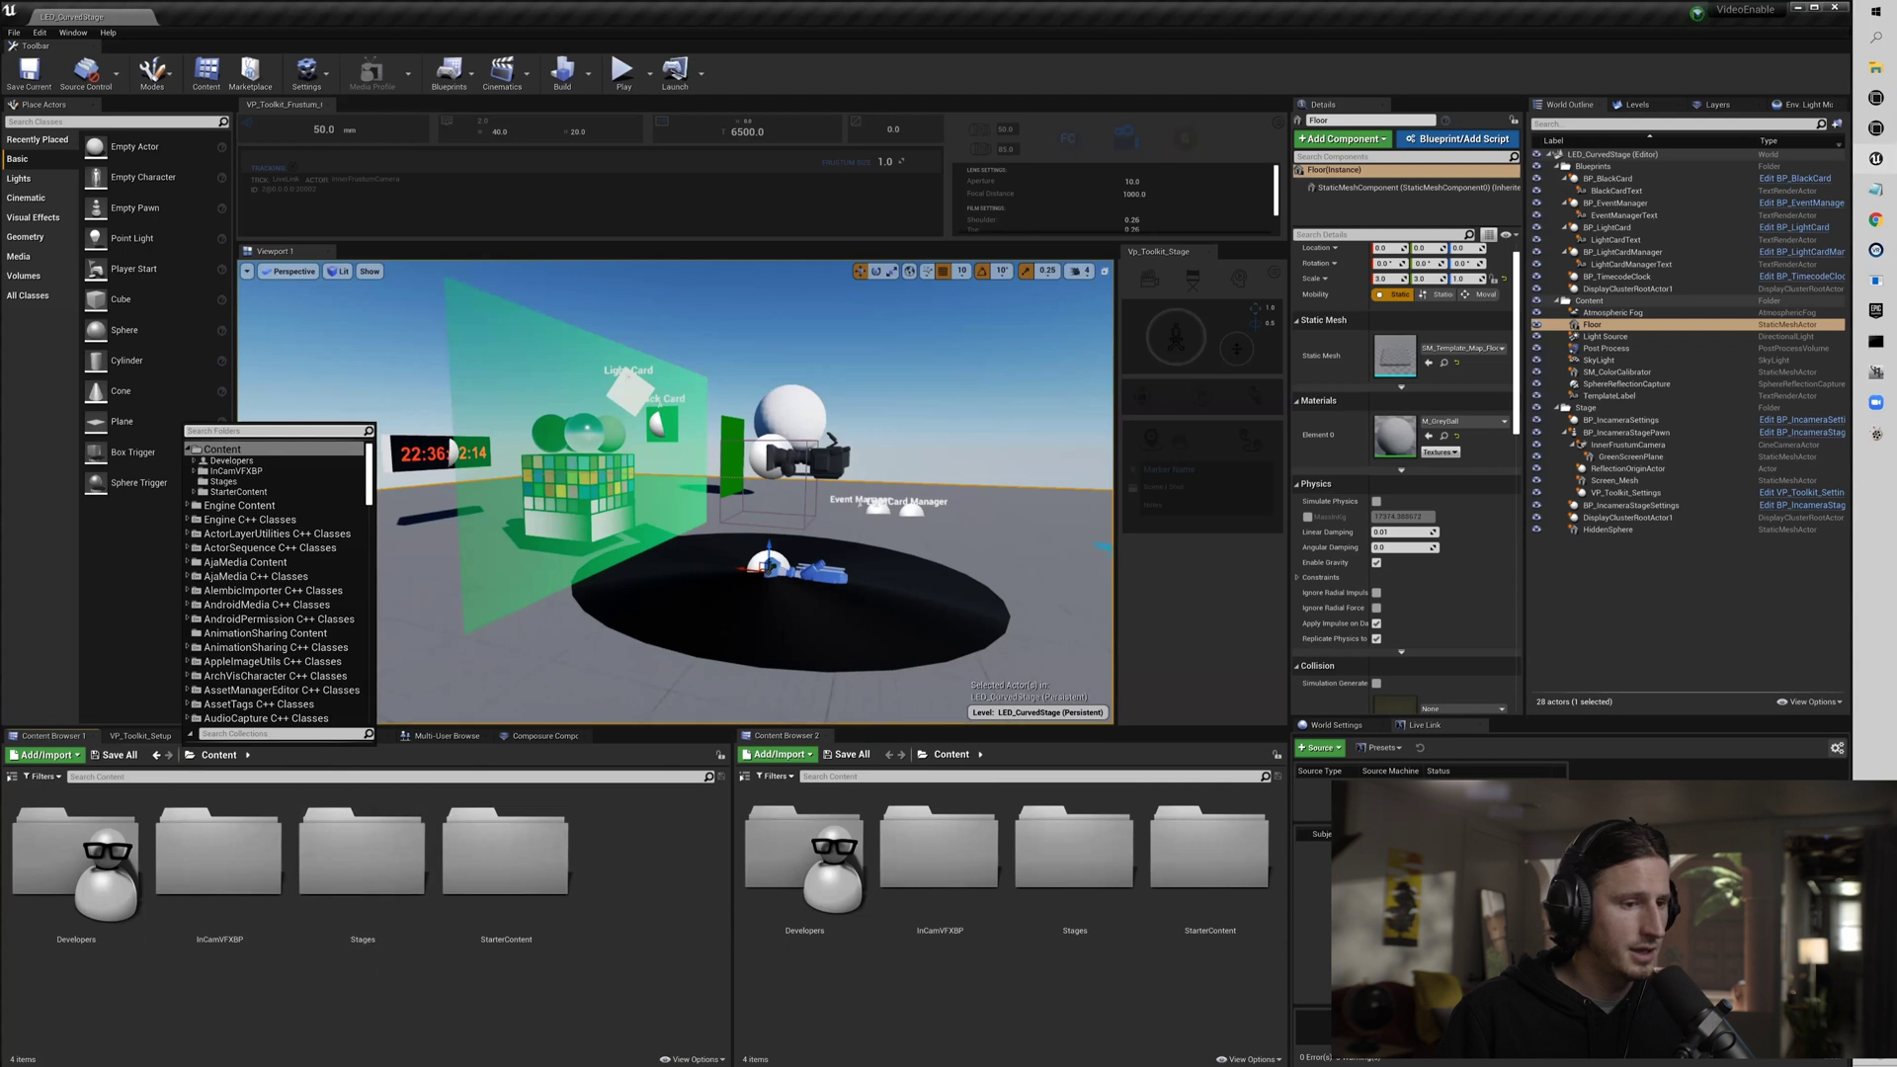
pyautogui.click(695, 1059)
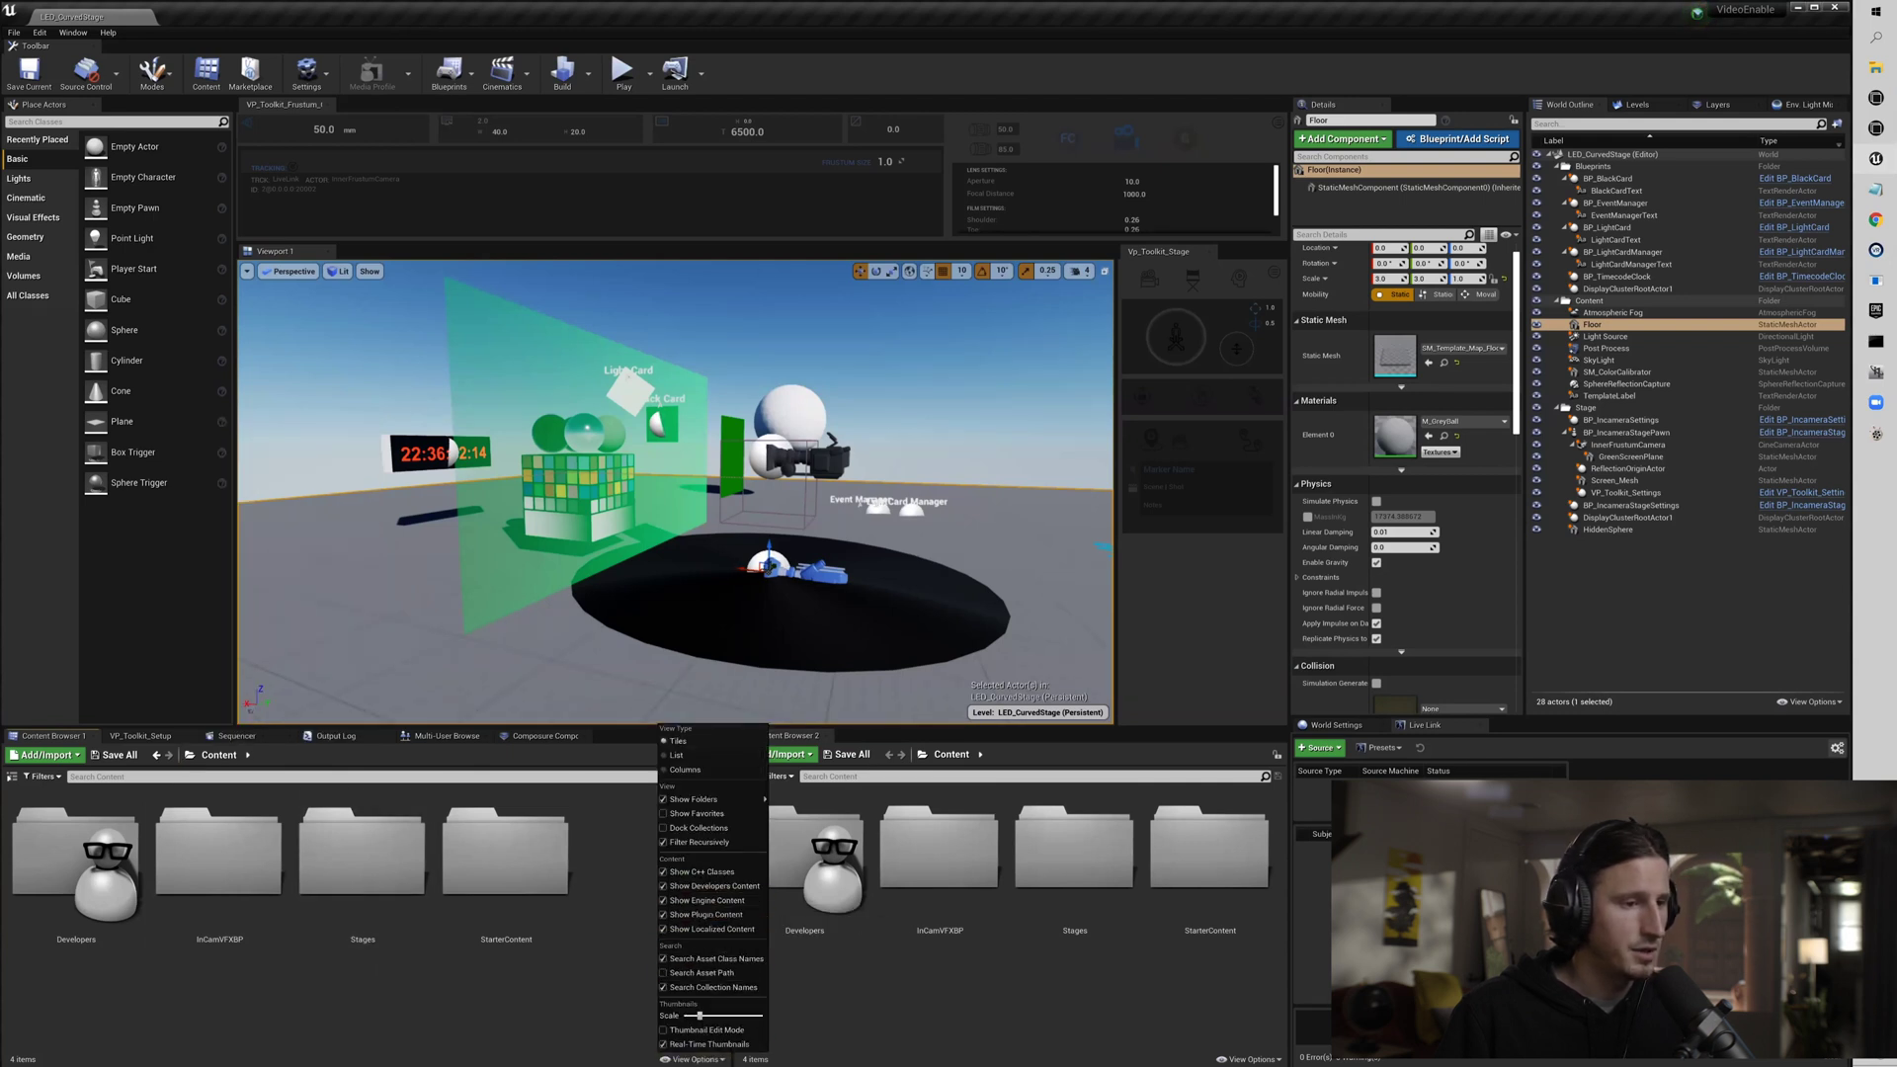
pyautogui.click(190, 755)
# Open the Widgets folder inside VP_Toolkit_Concept_Kit Content in the first Content Browser.
pyautogui.click(190, 755)
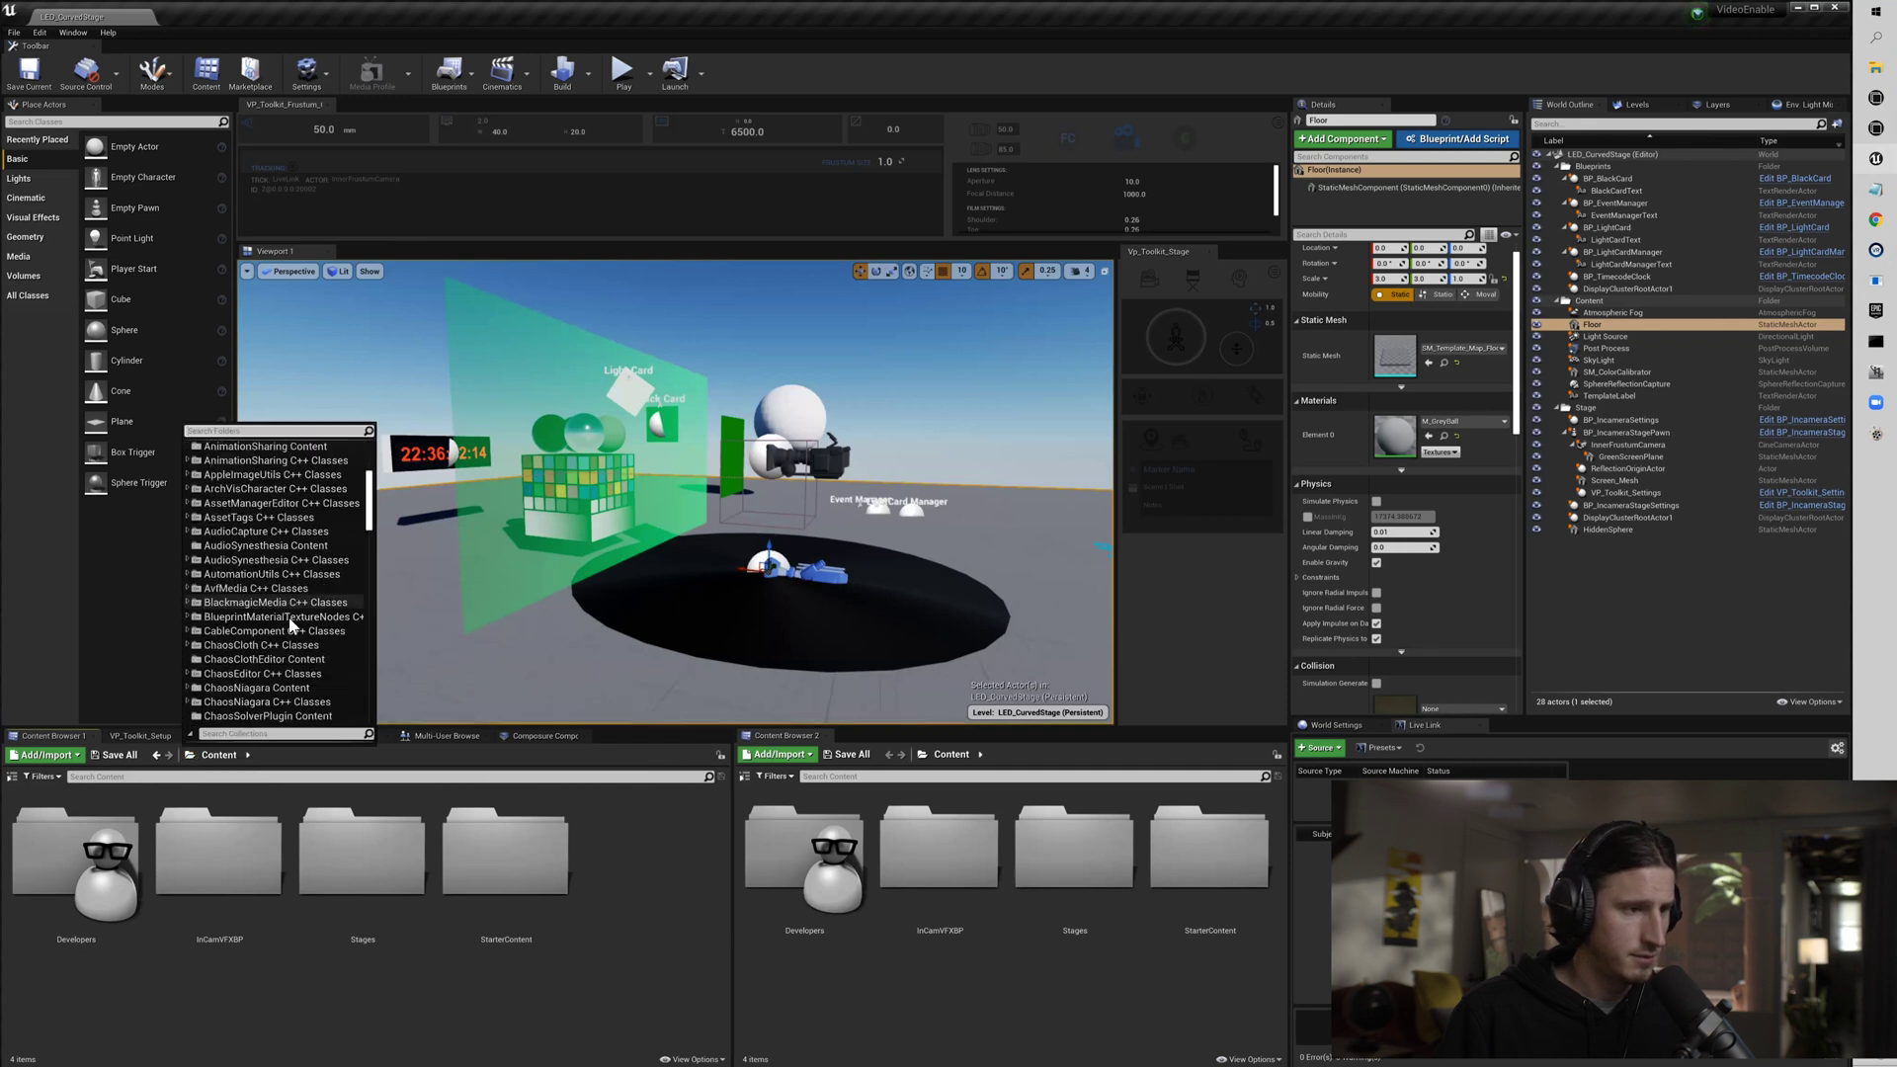
pyautogui.scroll(-15, 292, 624)
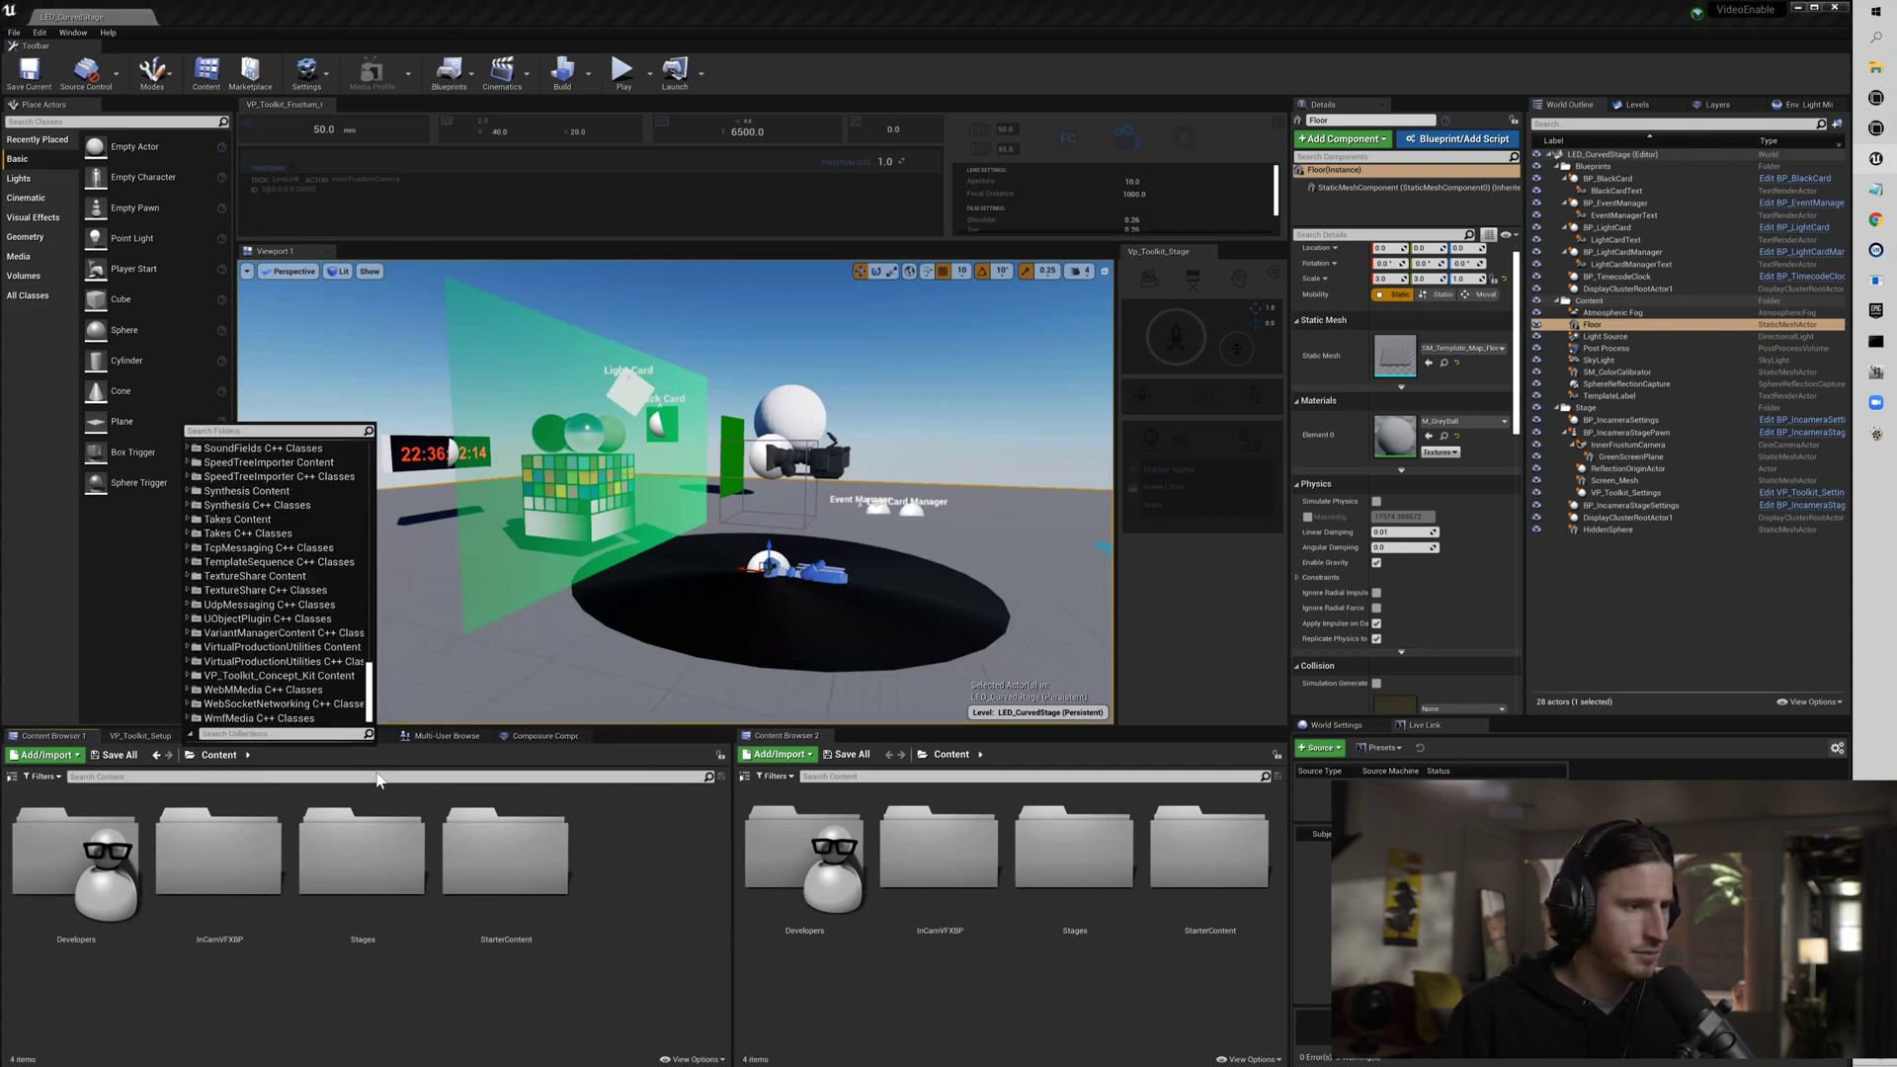
pyautogui.click(278, 674)
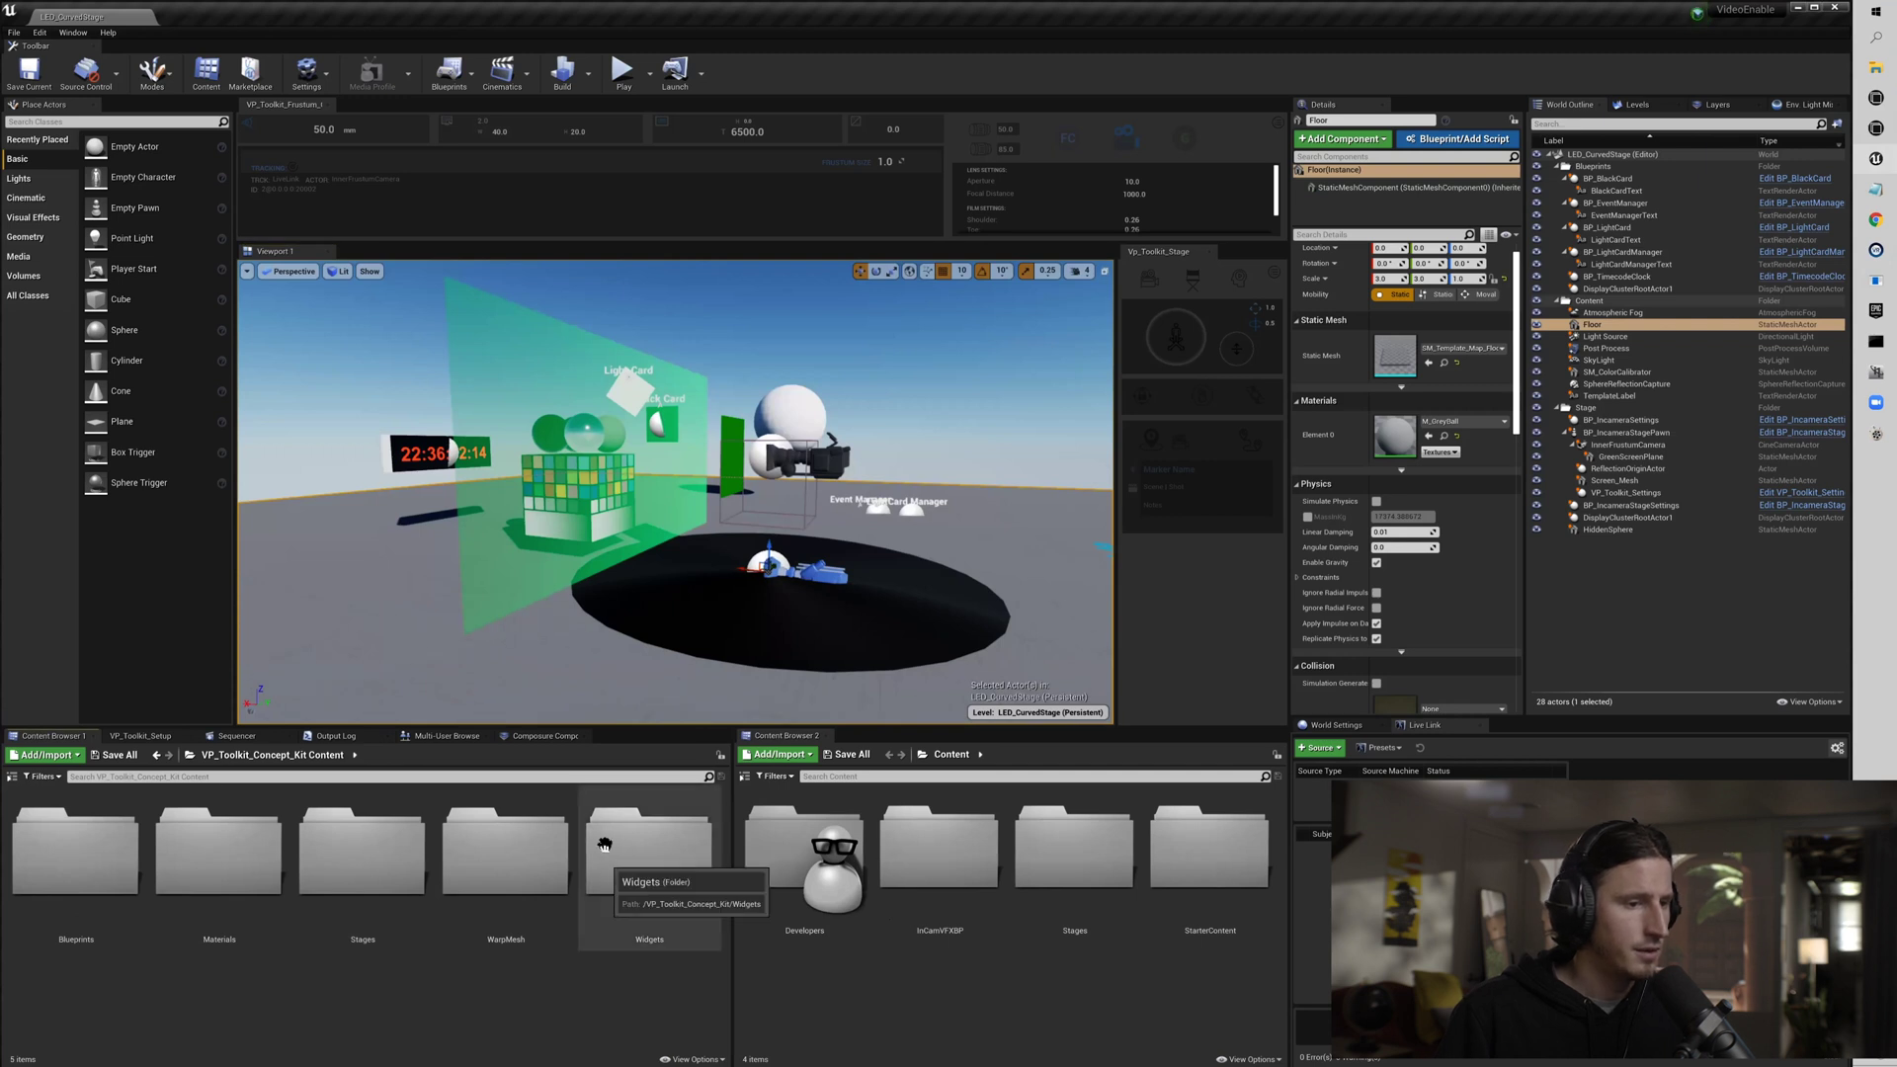
pyautogui.doubleClick(649, 860)
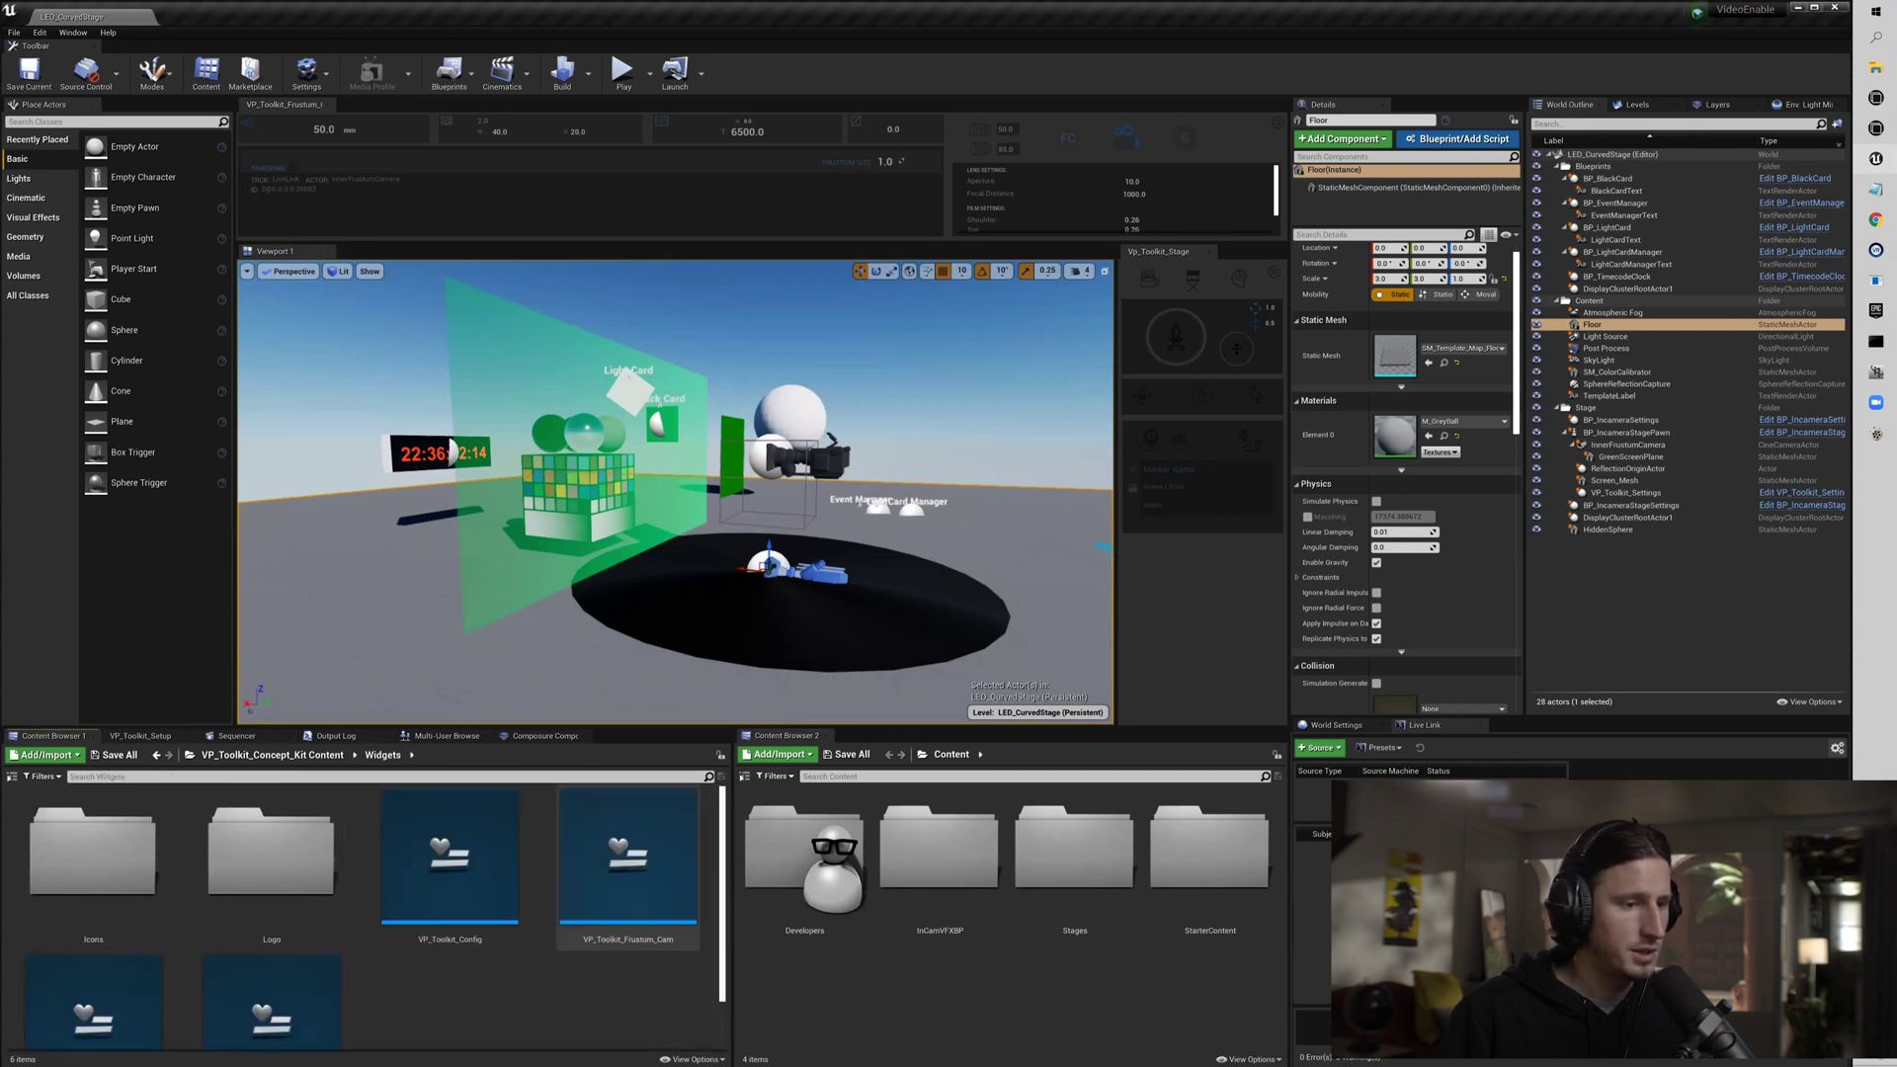
# Run the VP_Toolkit_Config asset as an editor utility widget.
pyautogui.scroll(-1, 450, 870)
pyautogui.scroll(1, 450, 870)
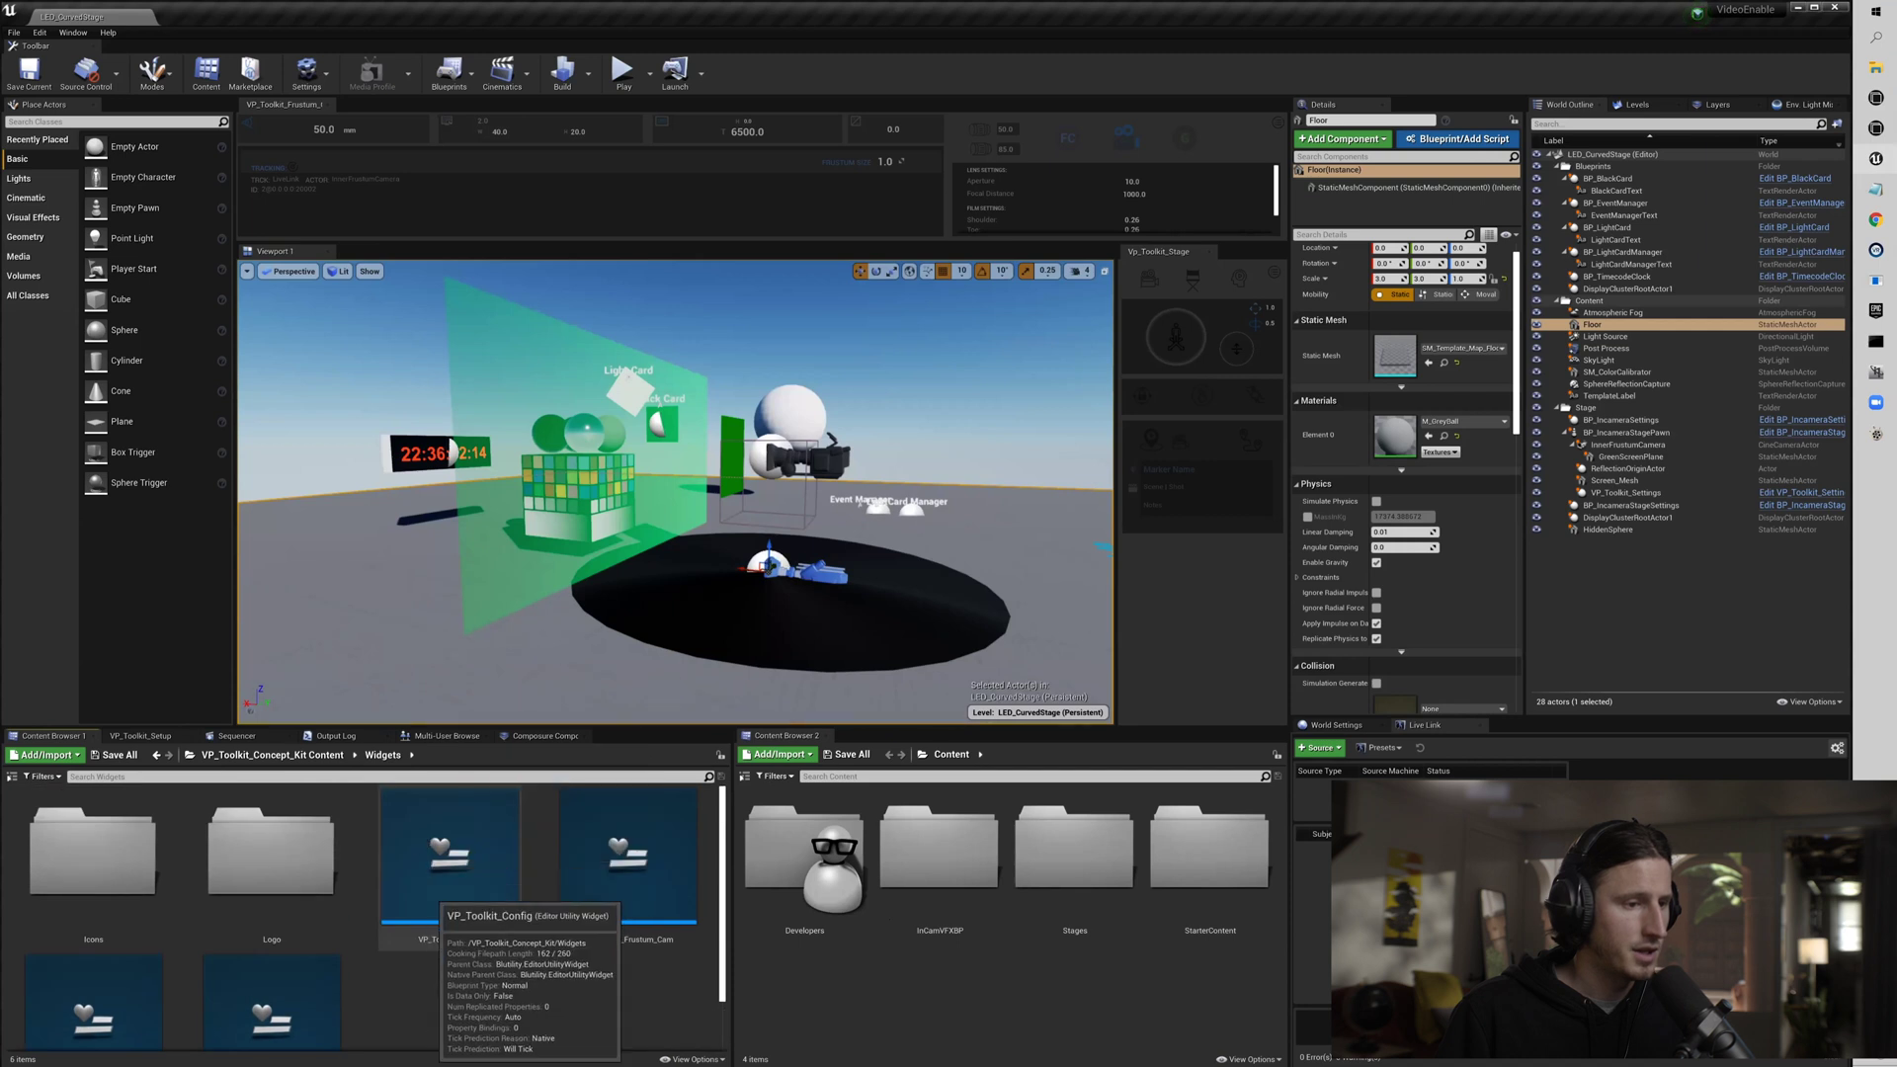
pyautogui.click(449, 860)
pyautogui.rightClick(449, 869)
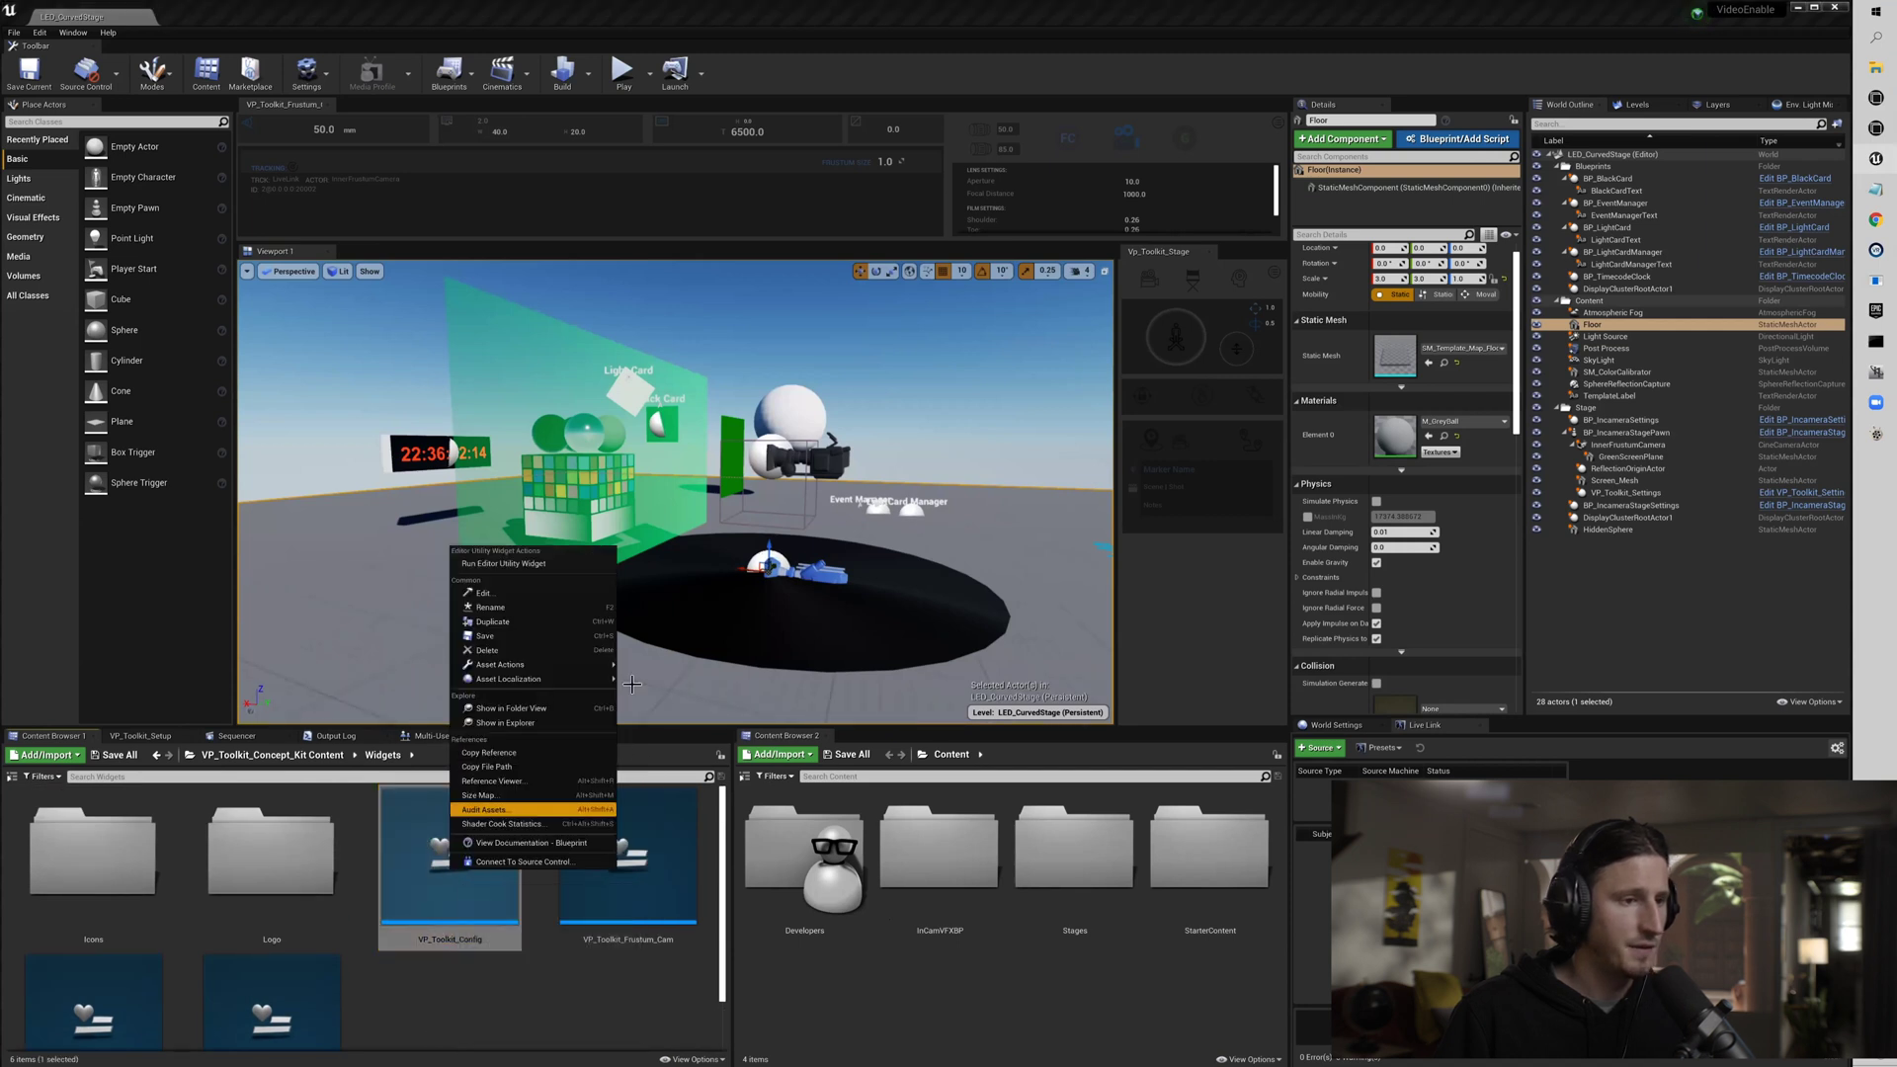
pyautogui.click(504, 564)
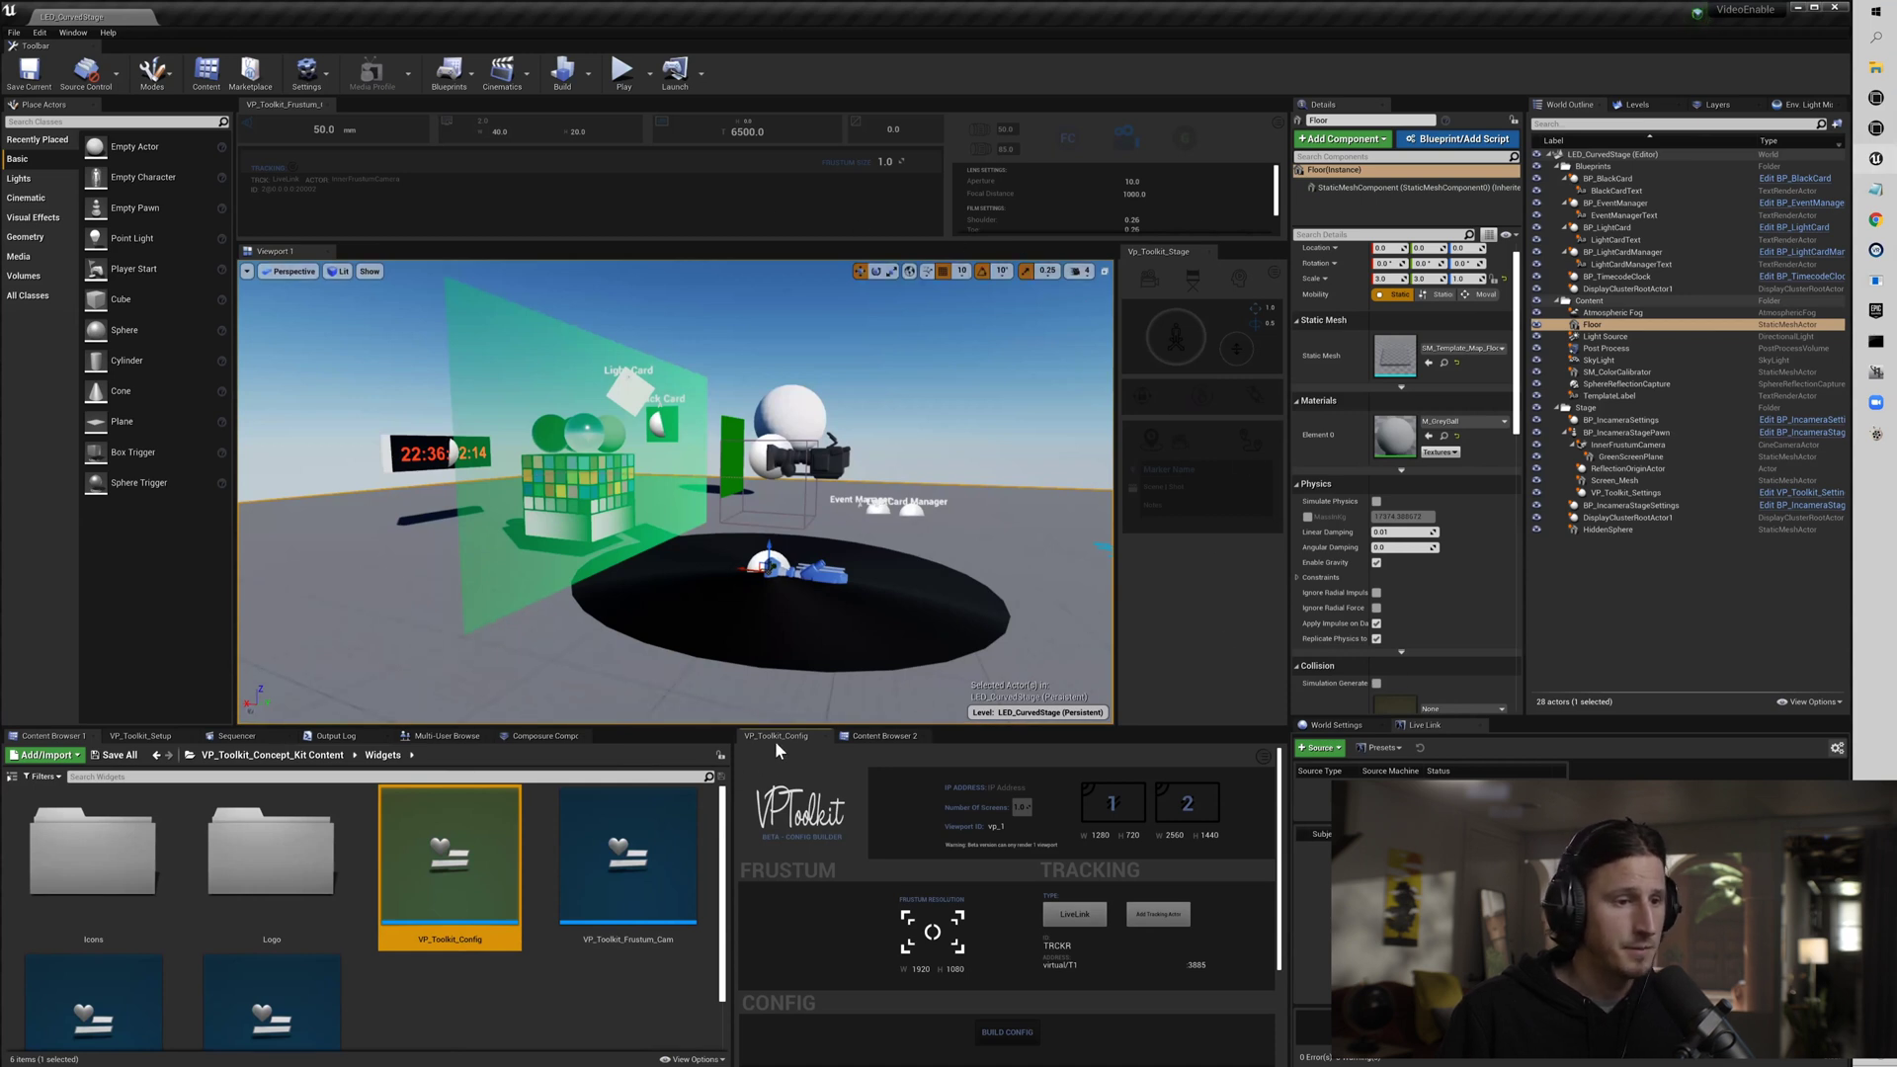
# Enlarge the config builder's area in the layout and set its IP address to 127.0.0.1.
pyautogui.moveTo(776, 736)
pyautogui.mouseDown()
pyautogui.moveTo(725, 506)
pyautogui.moveTo(652, 461)
pyautogui.moveTo(812, 739)
pyautogui.moveTo(786, 739)
pyautogui.mouseUp()
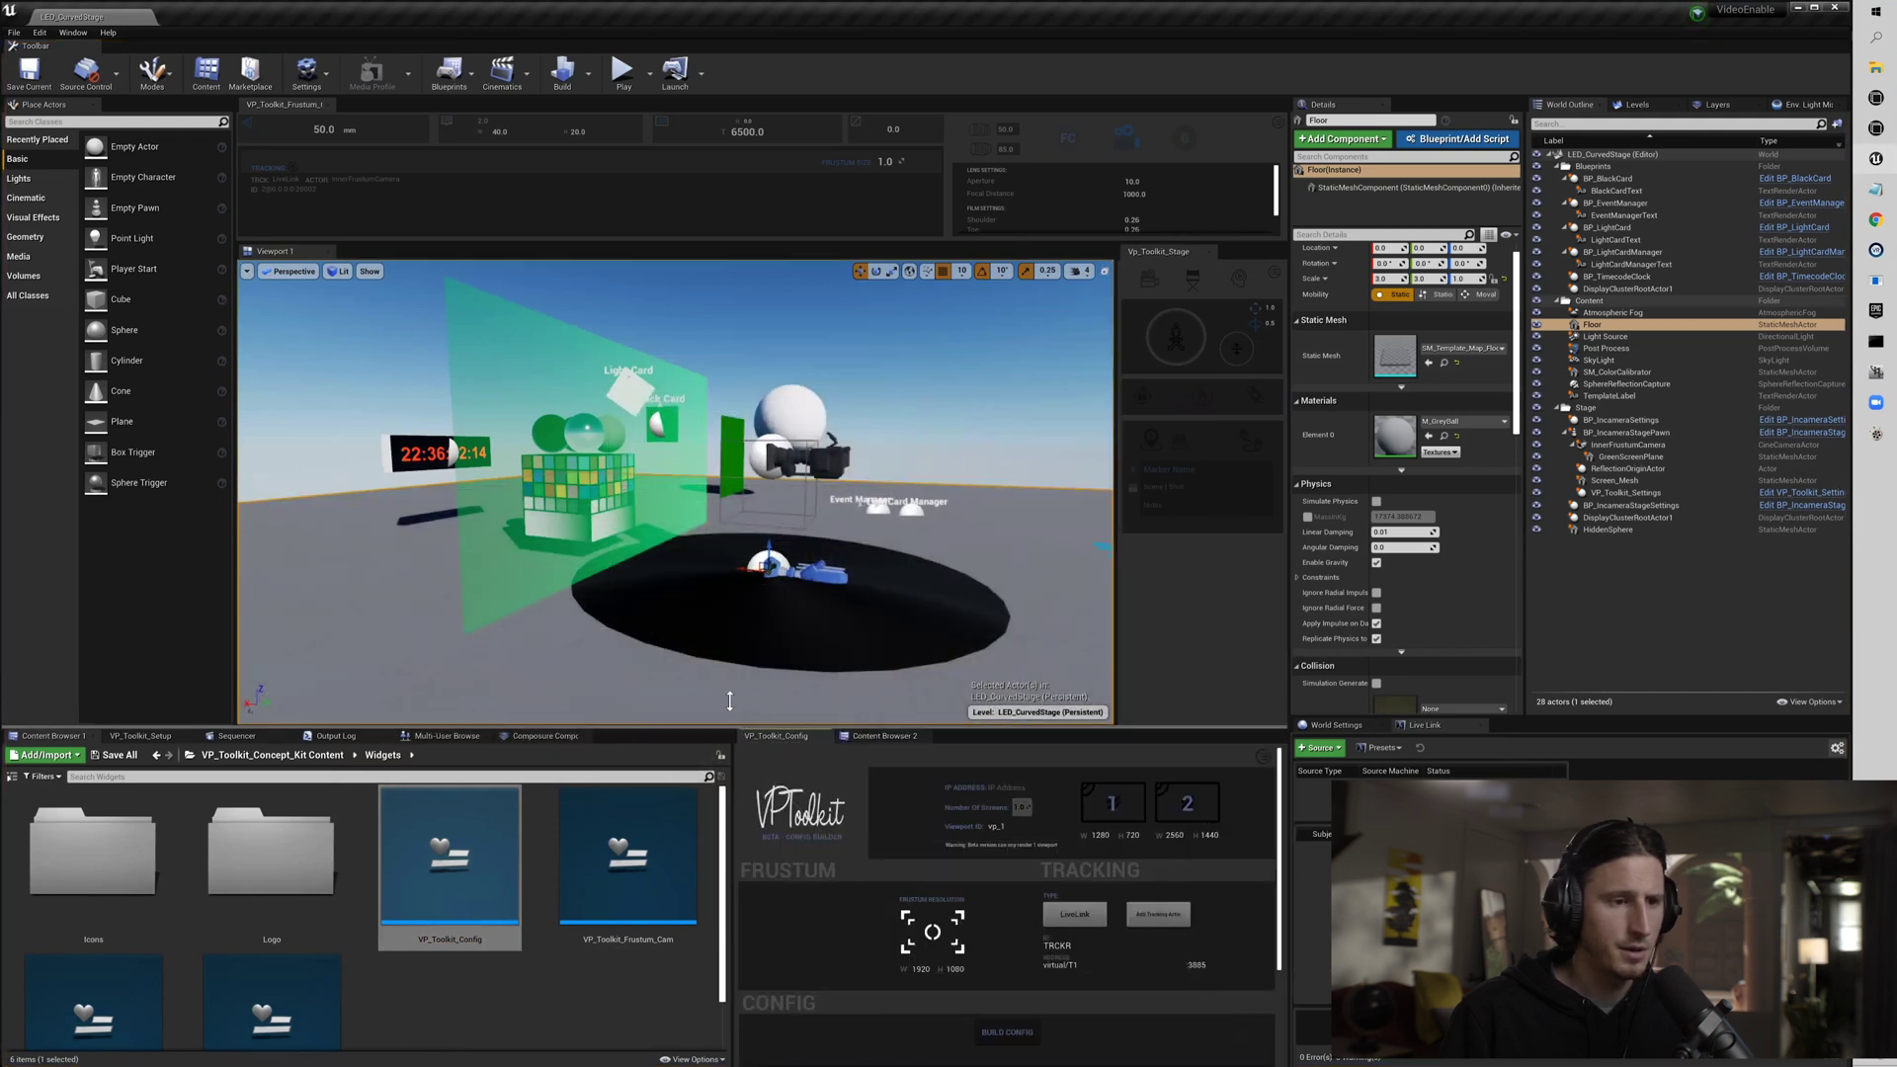
pyautogui.moveTo(736, 730); pyautogui.dragTo(737, 565)
pyautogui.moveTo(732, 683); pyautogui.dragTo(632, 692)
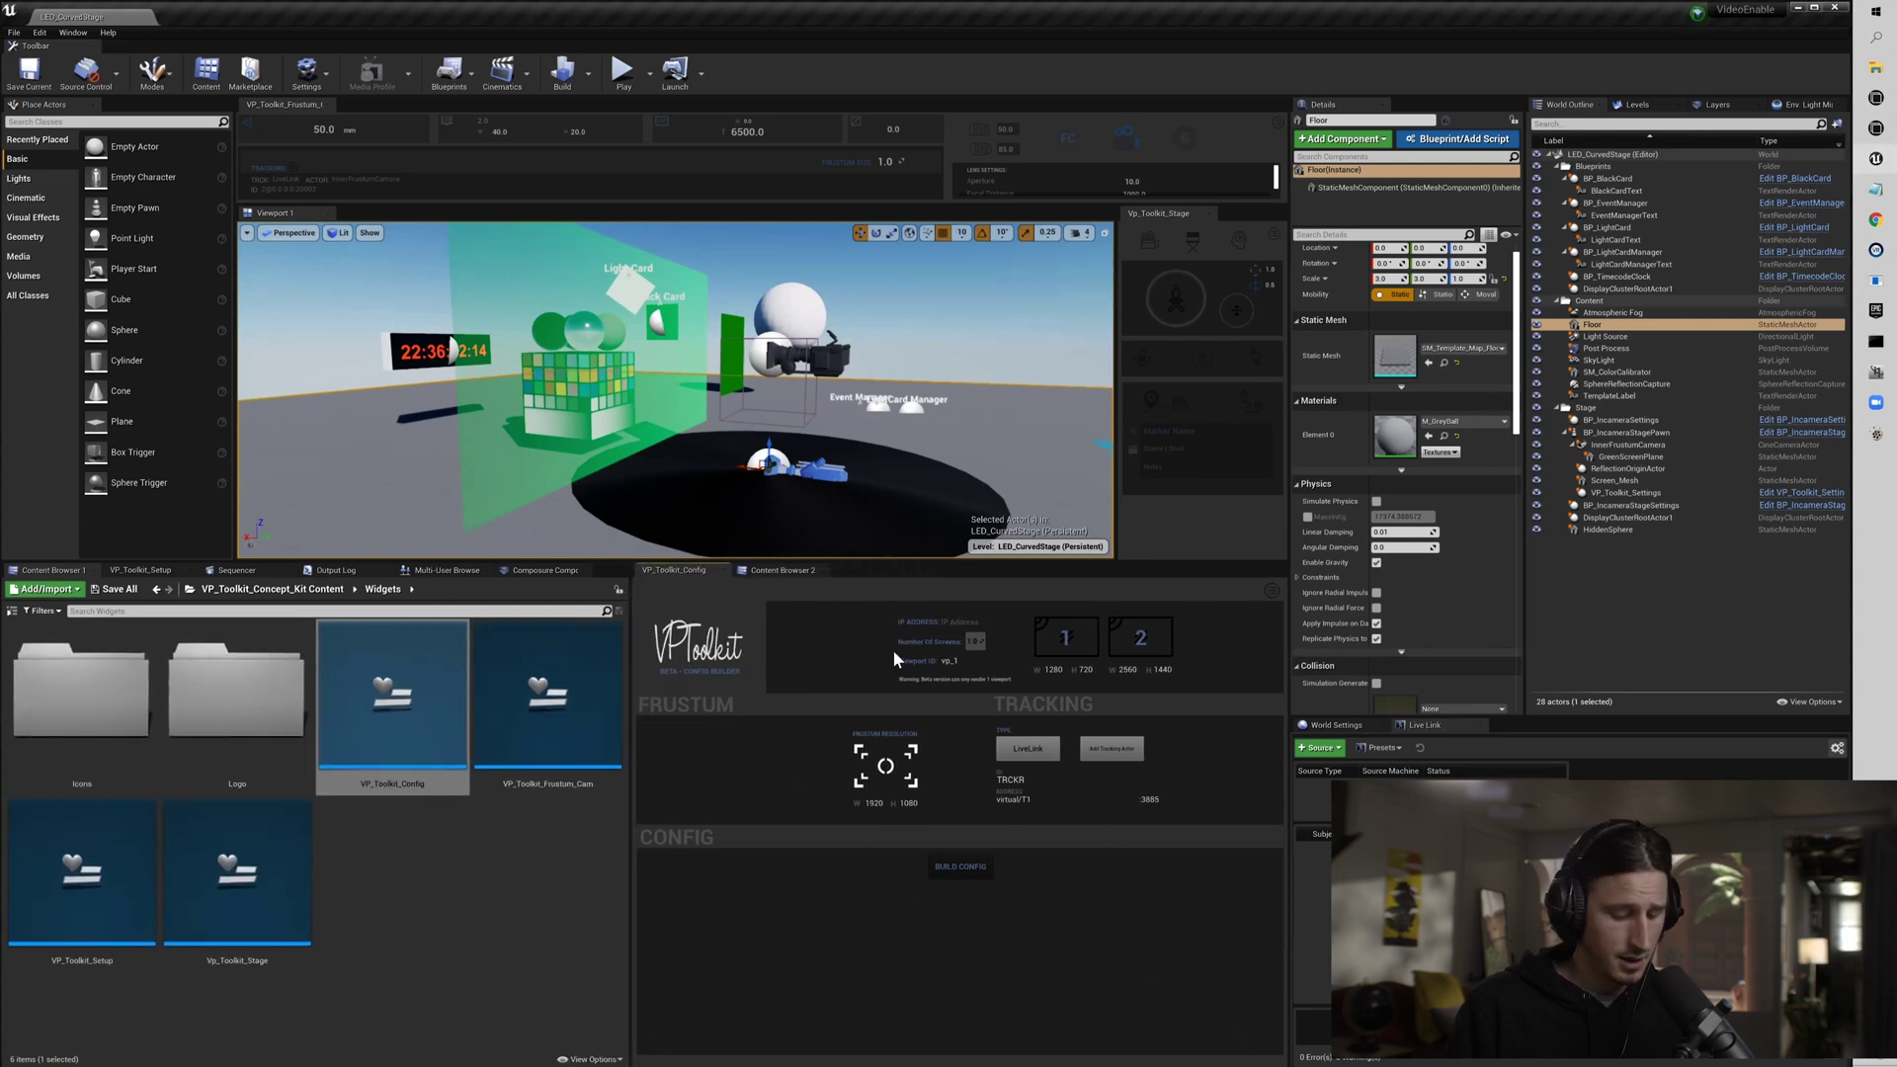
pyautogui.write('127.0.0.1')
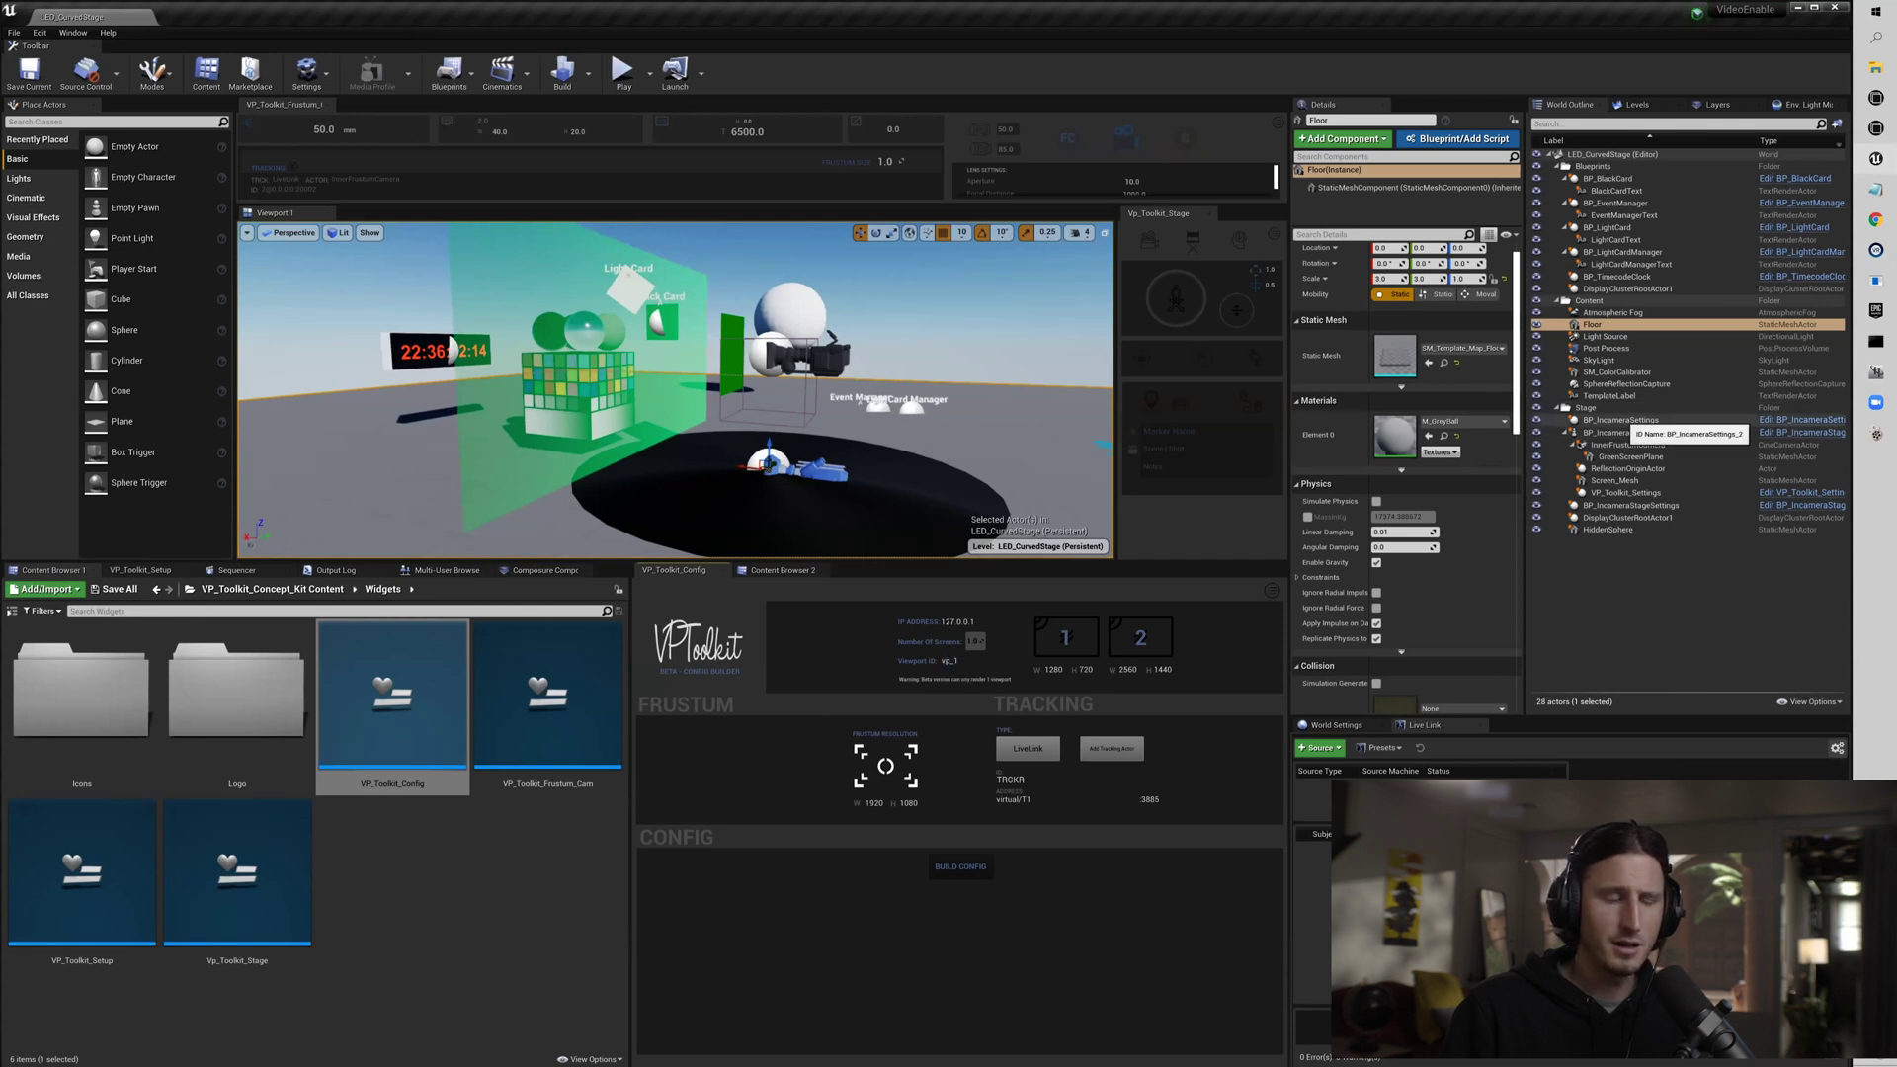
# Examine the warp mapping of BP_IncameraStagePawn, checking its viewport ID vp_1 and the assigned Screen_Mesh actor.
pyautogui.click(1621, 433)
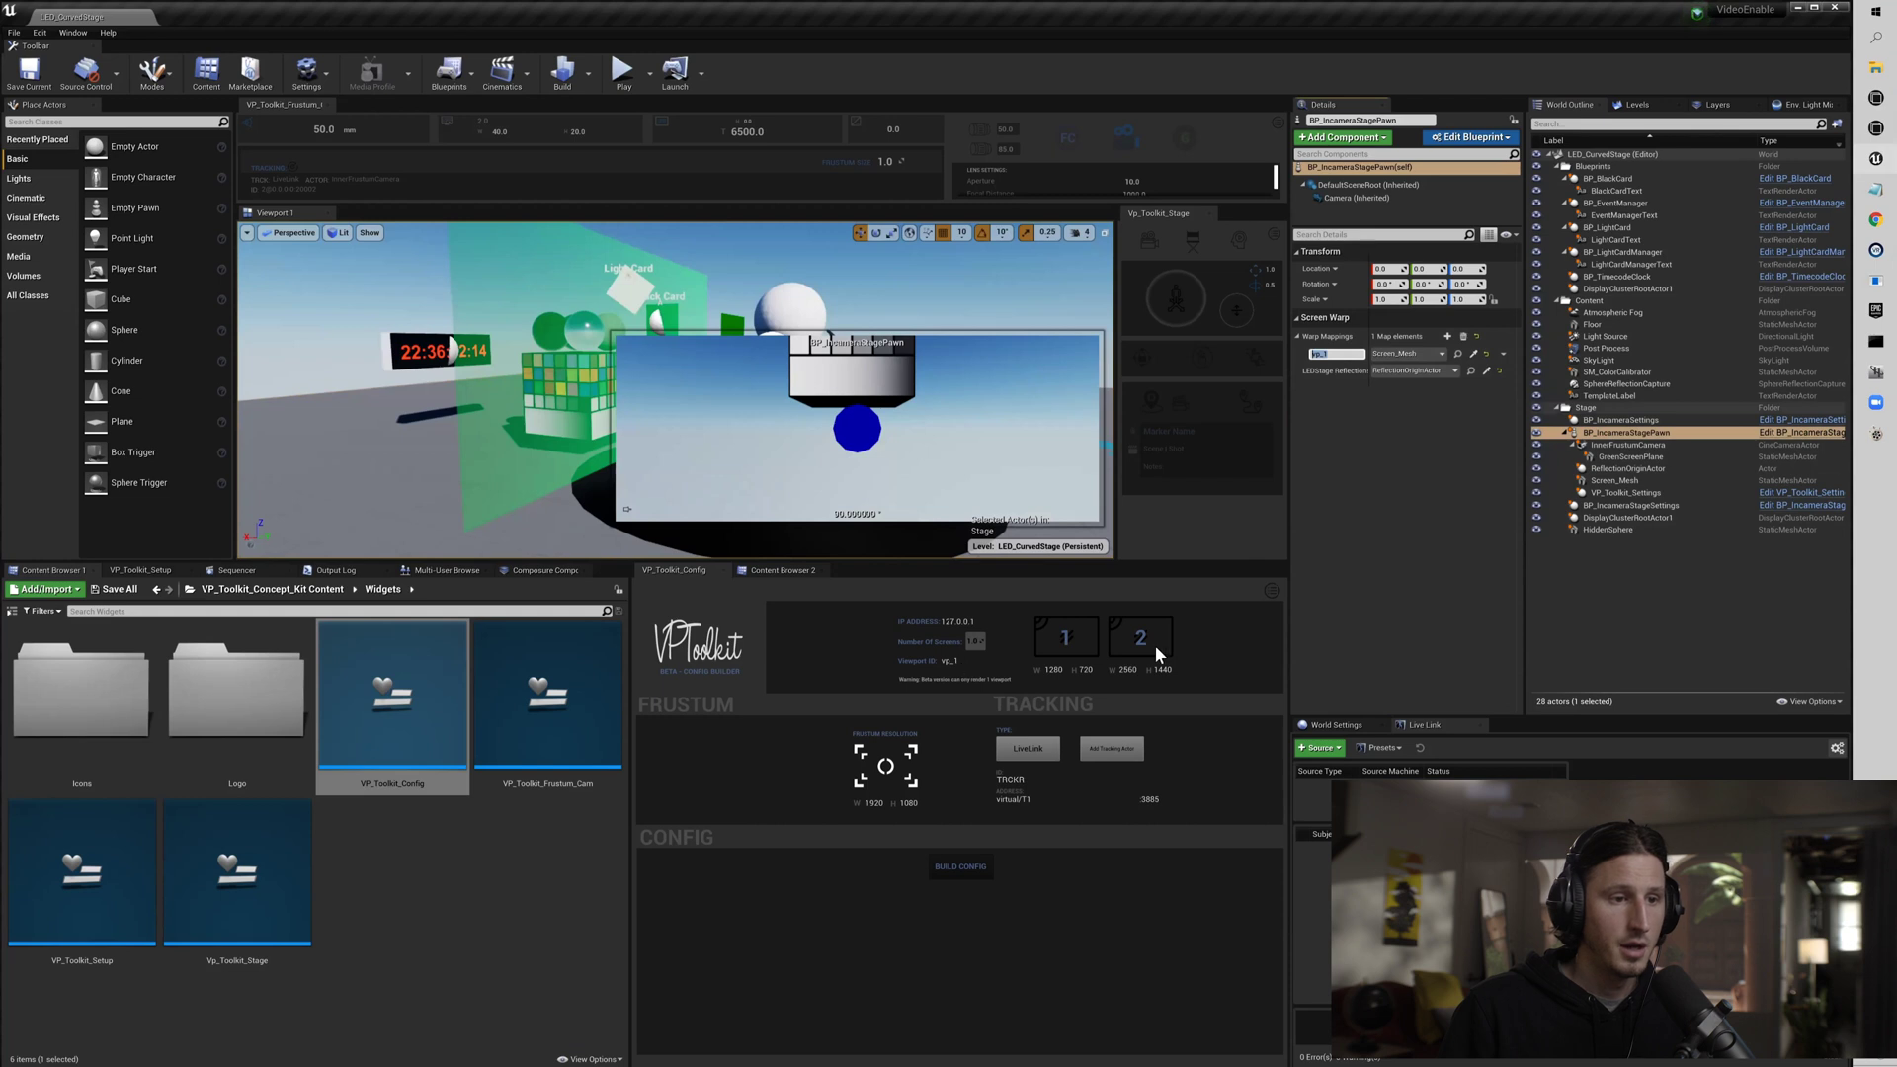
pyautogui.click(1419, 355)
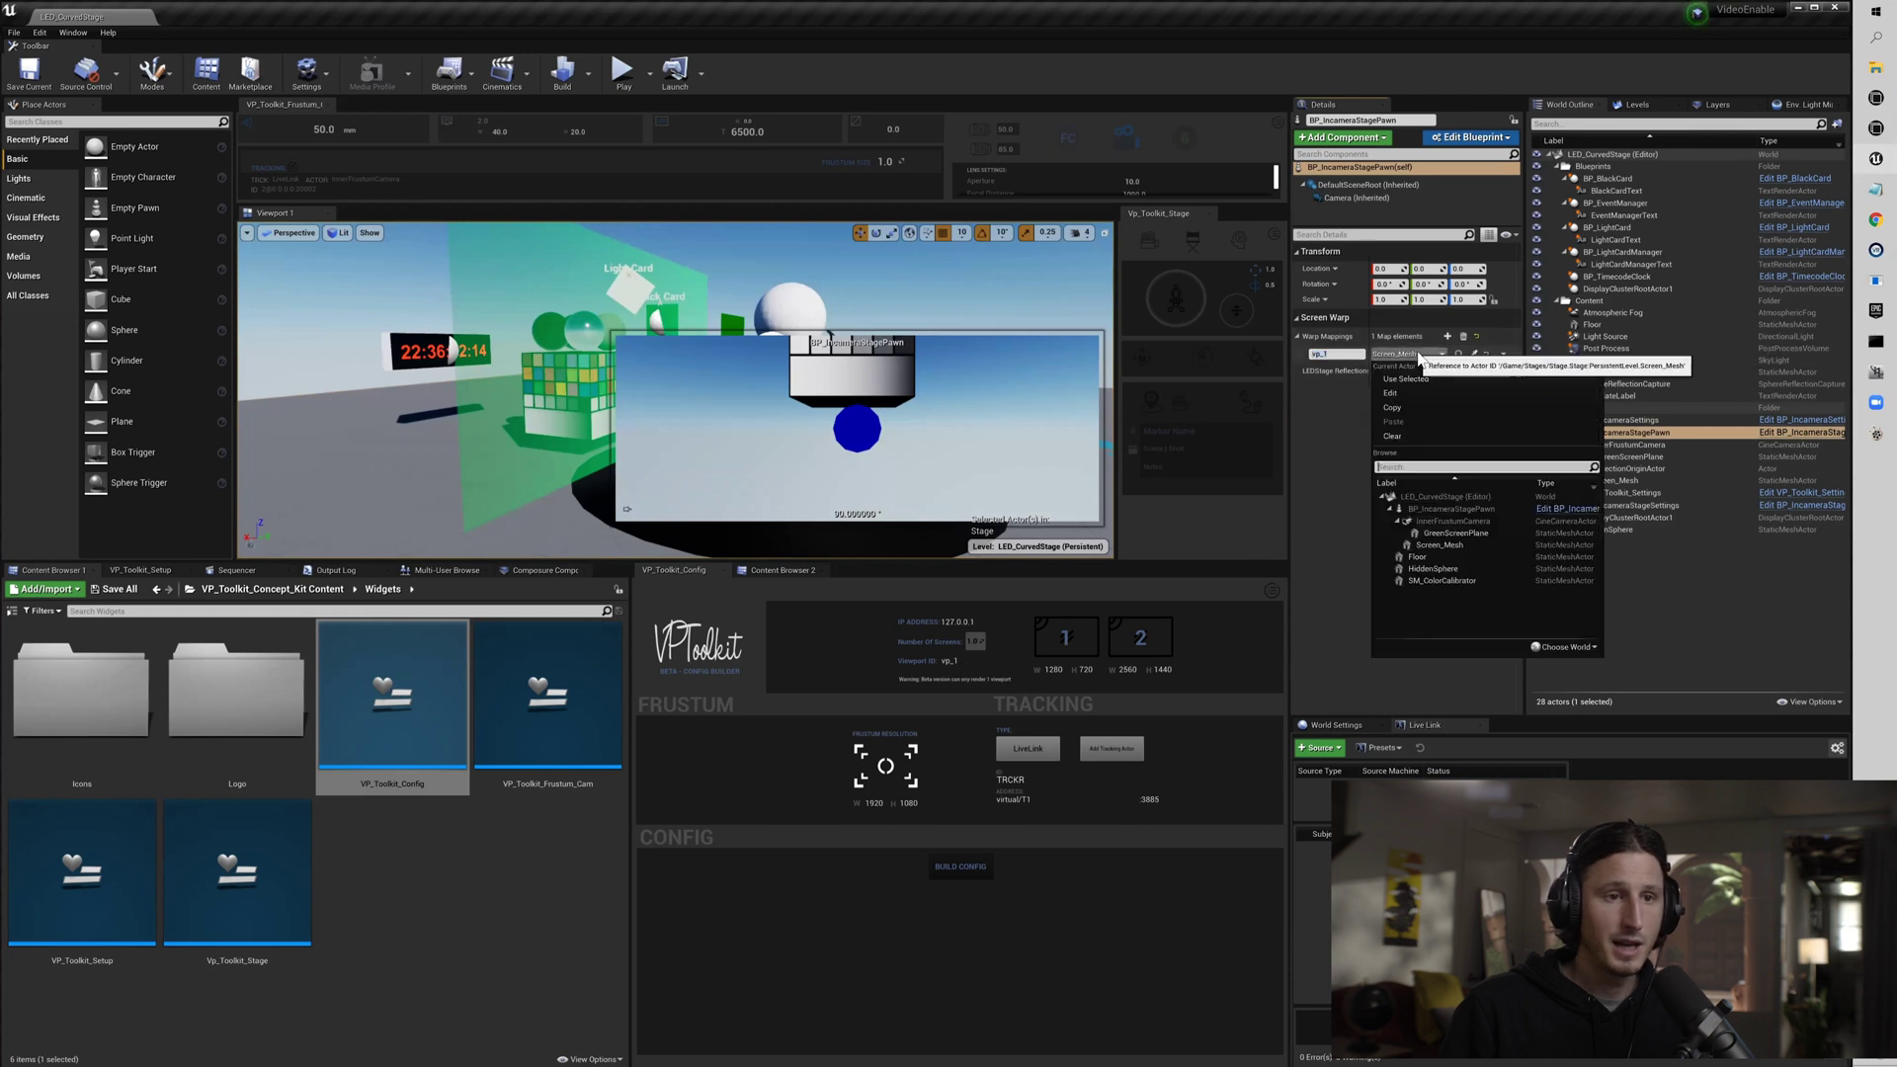
pyautogui.click(1443, 543)
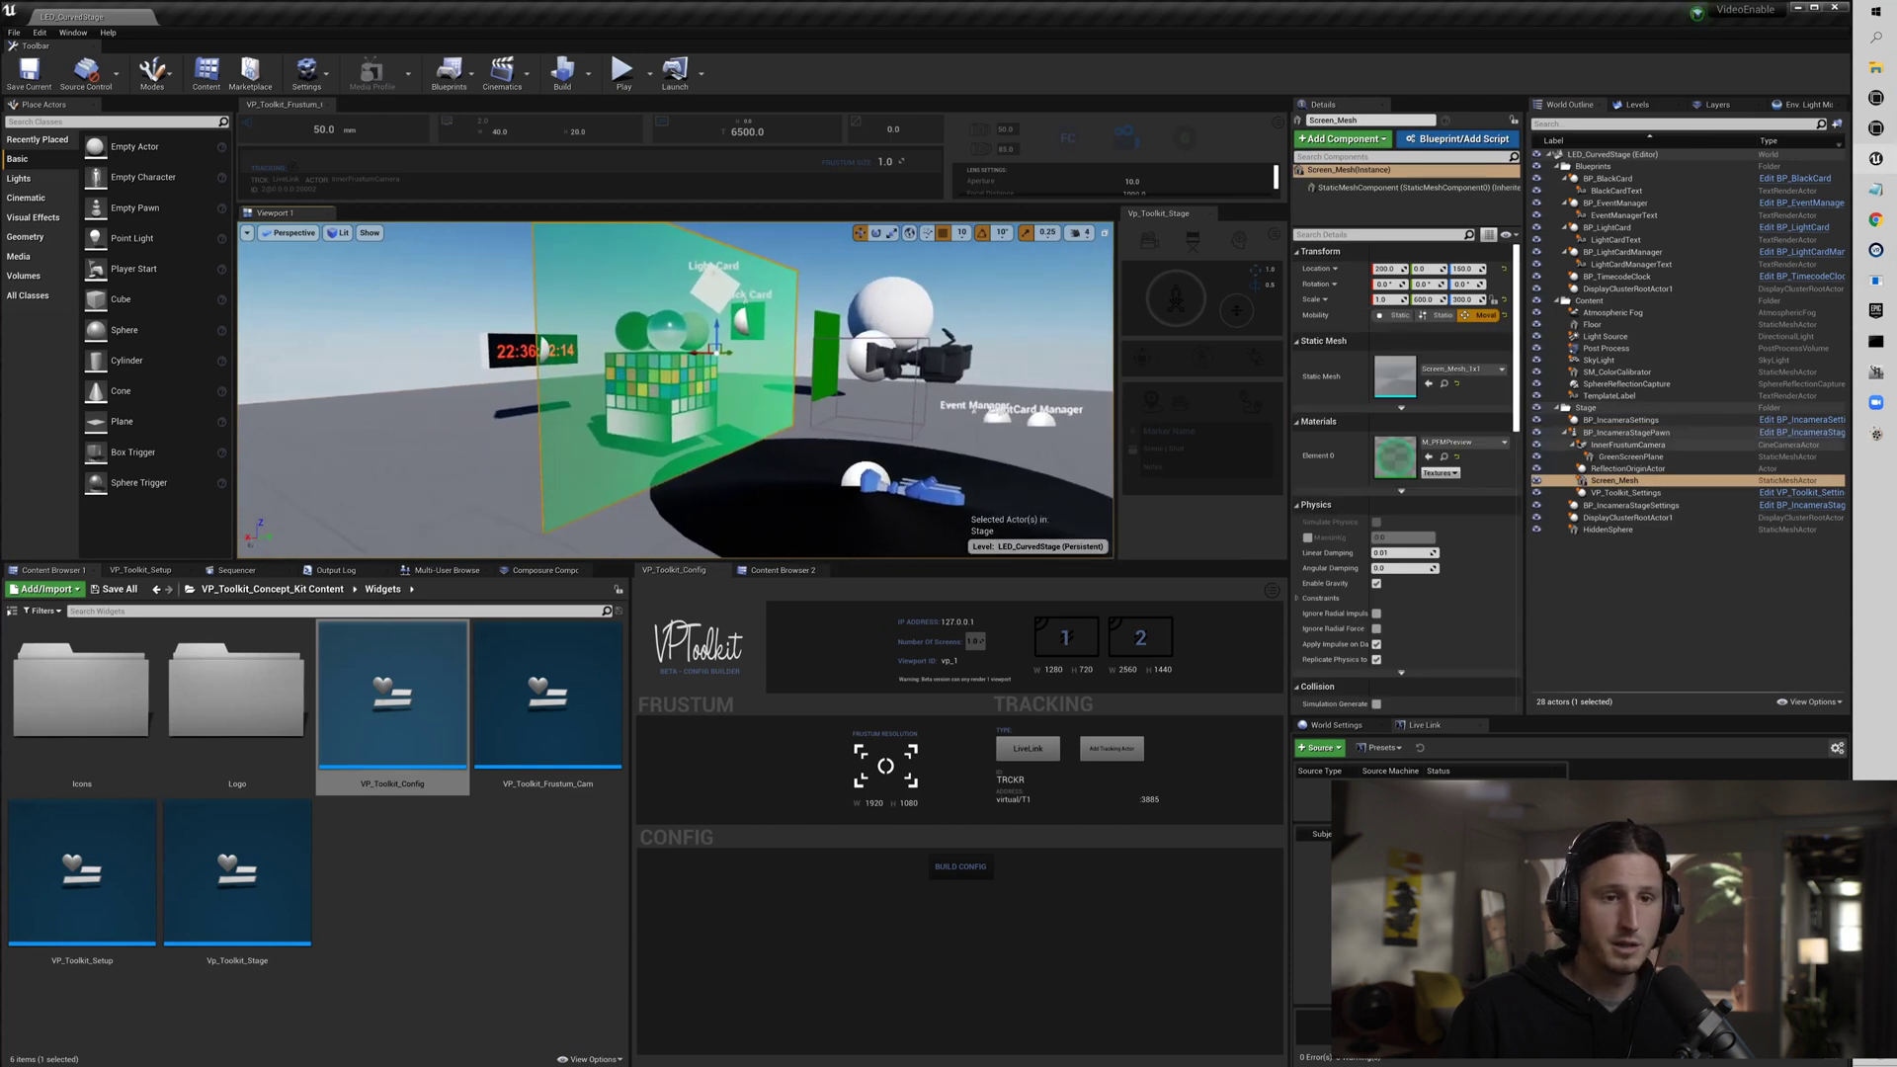
pyautogui.click(1626, 433)
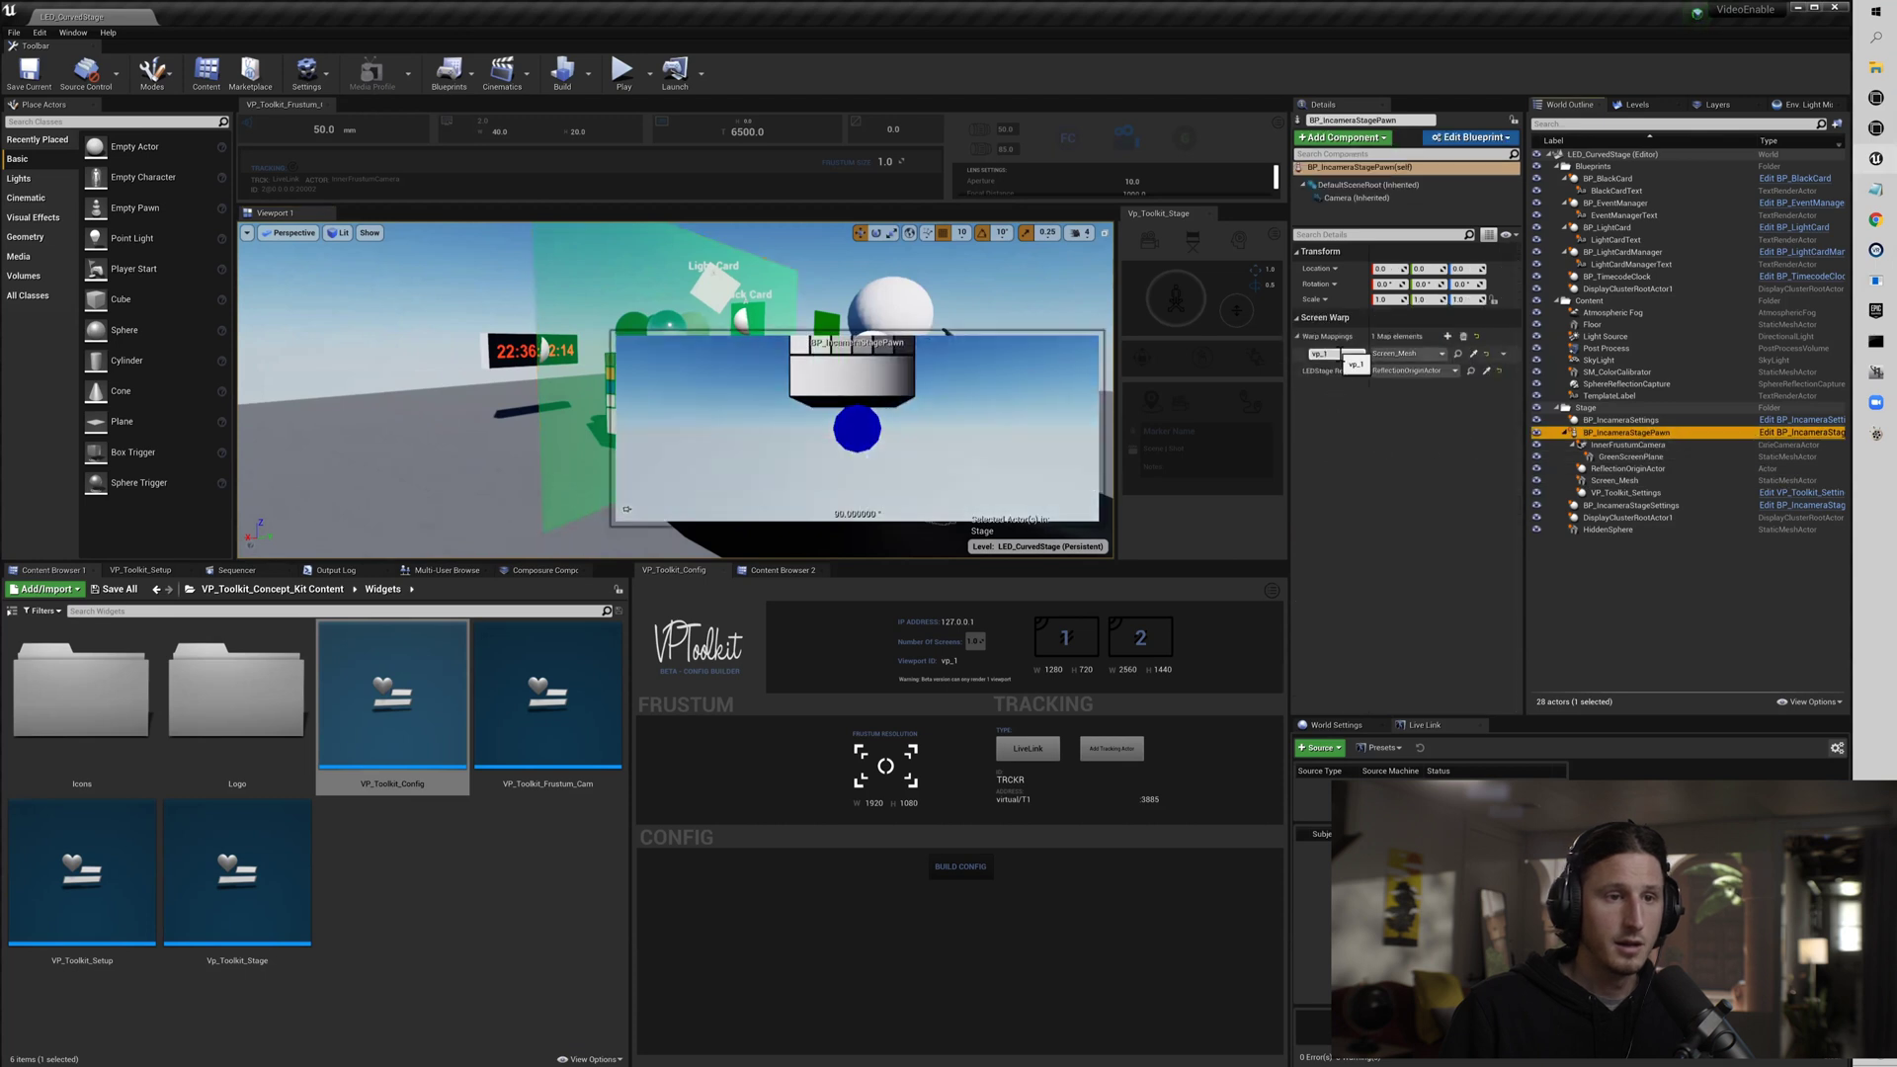
pyautogui.click(1336, 354)
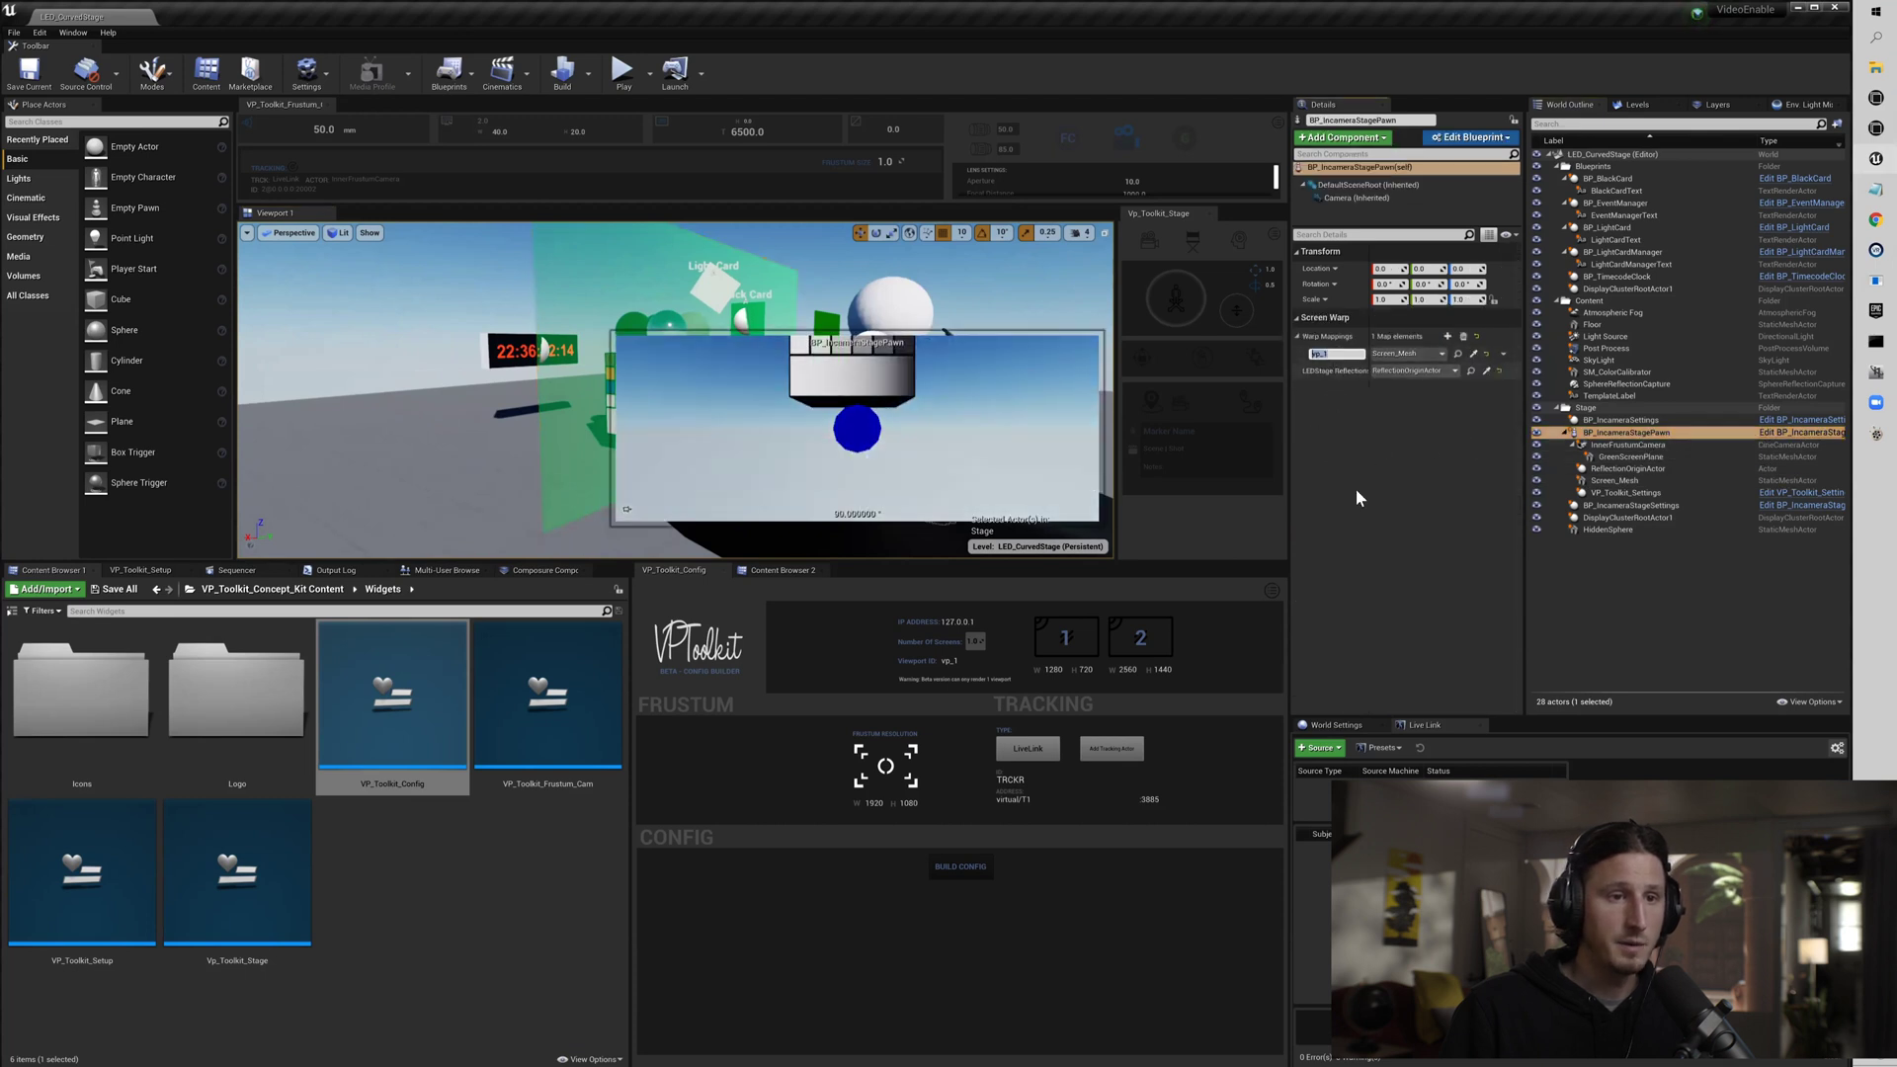
pyautogui.click(1409, 525)
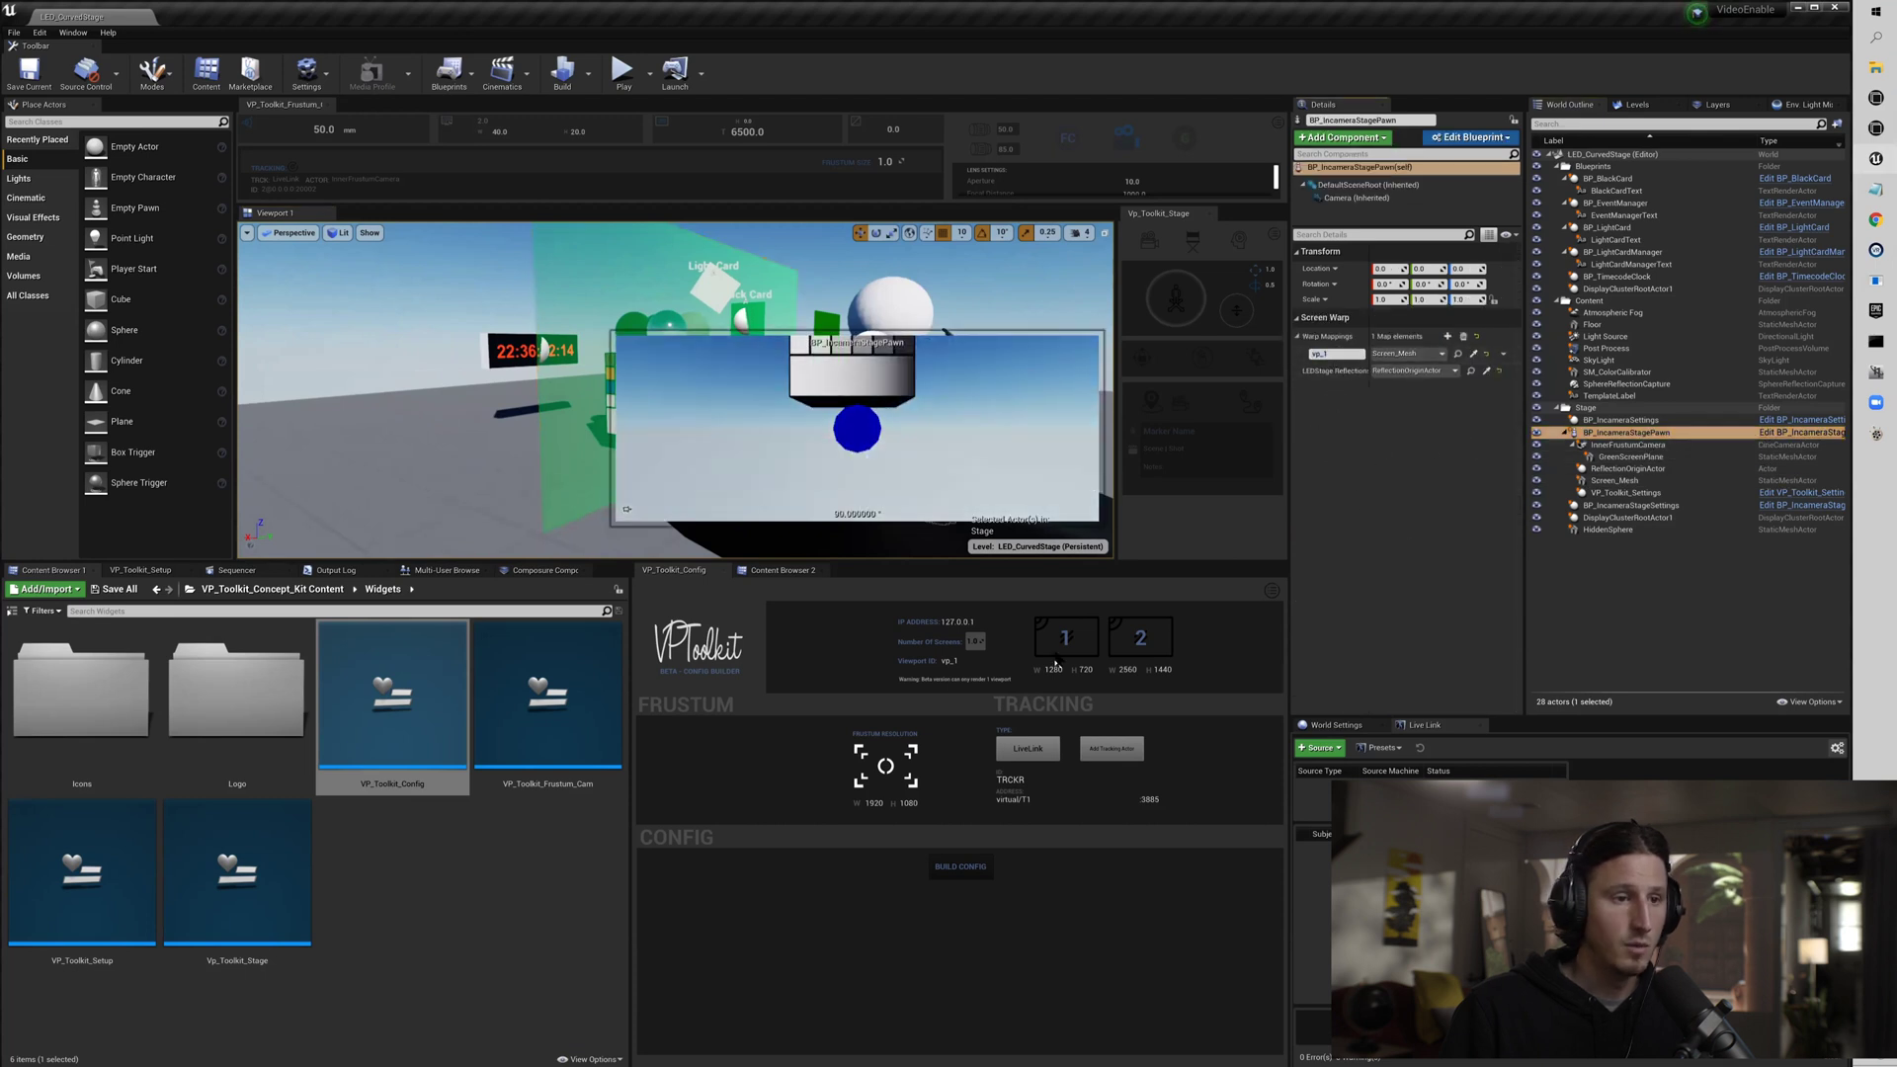
# Set screen 1's resolution to 2560 by 1440 in the config builder and cancel deleting BP_IncameraStagePawn.
pyautogui.doubleClick(949, 661)
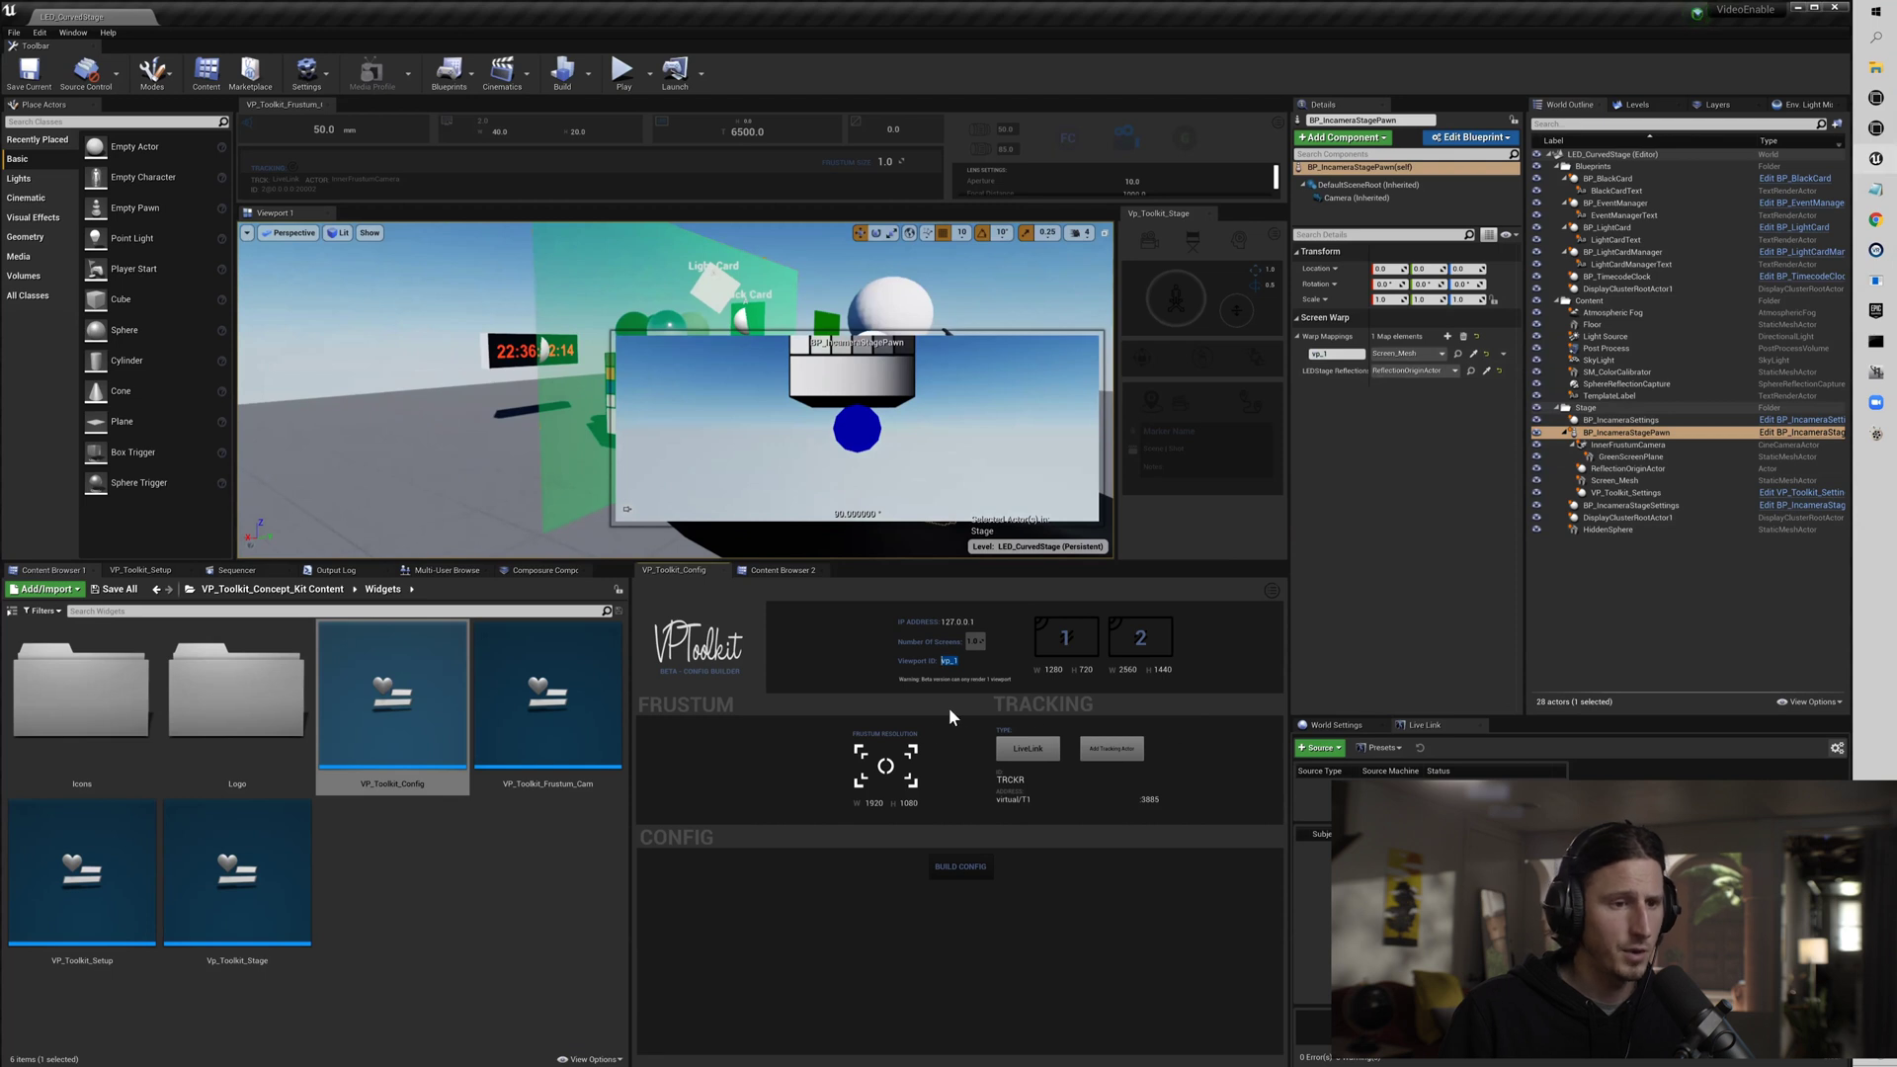
pyautogui.click(935, 741)
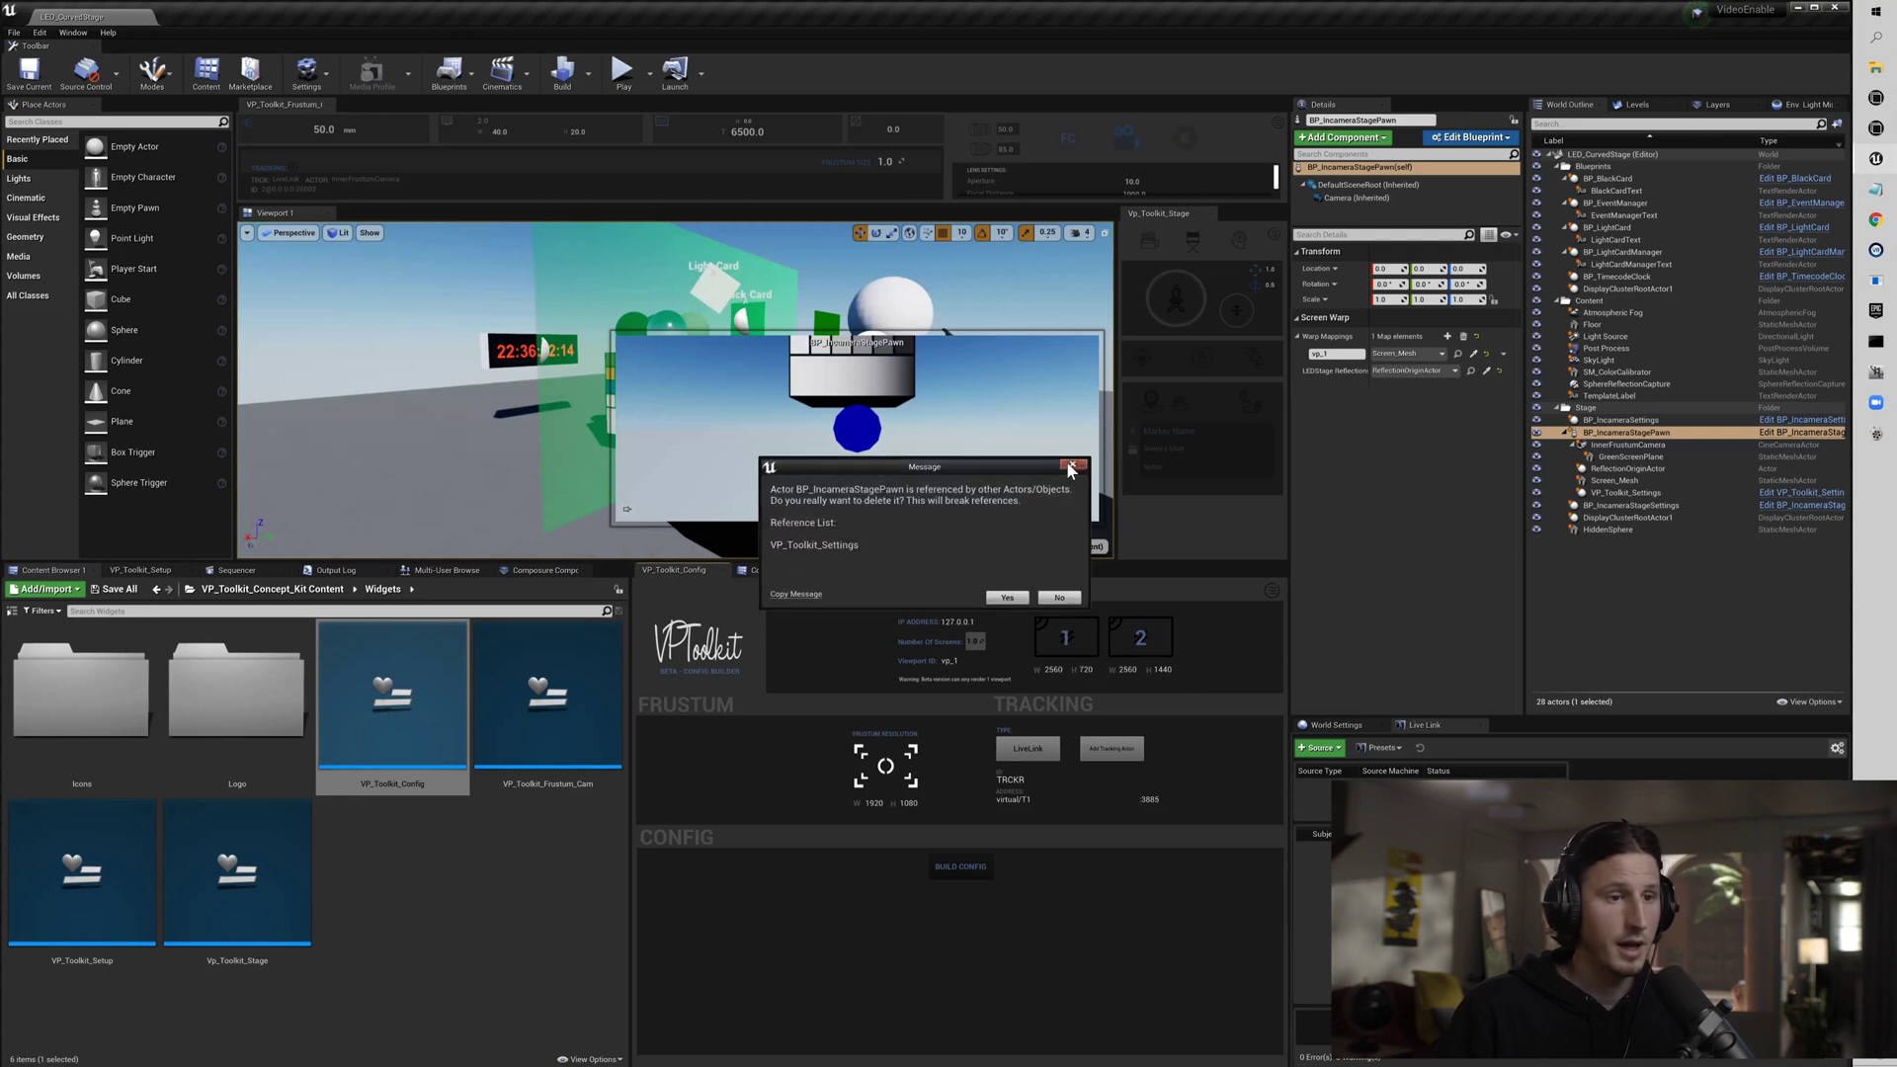
pyautogui.click(1074, 466)
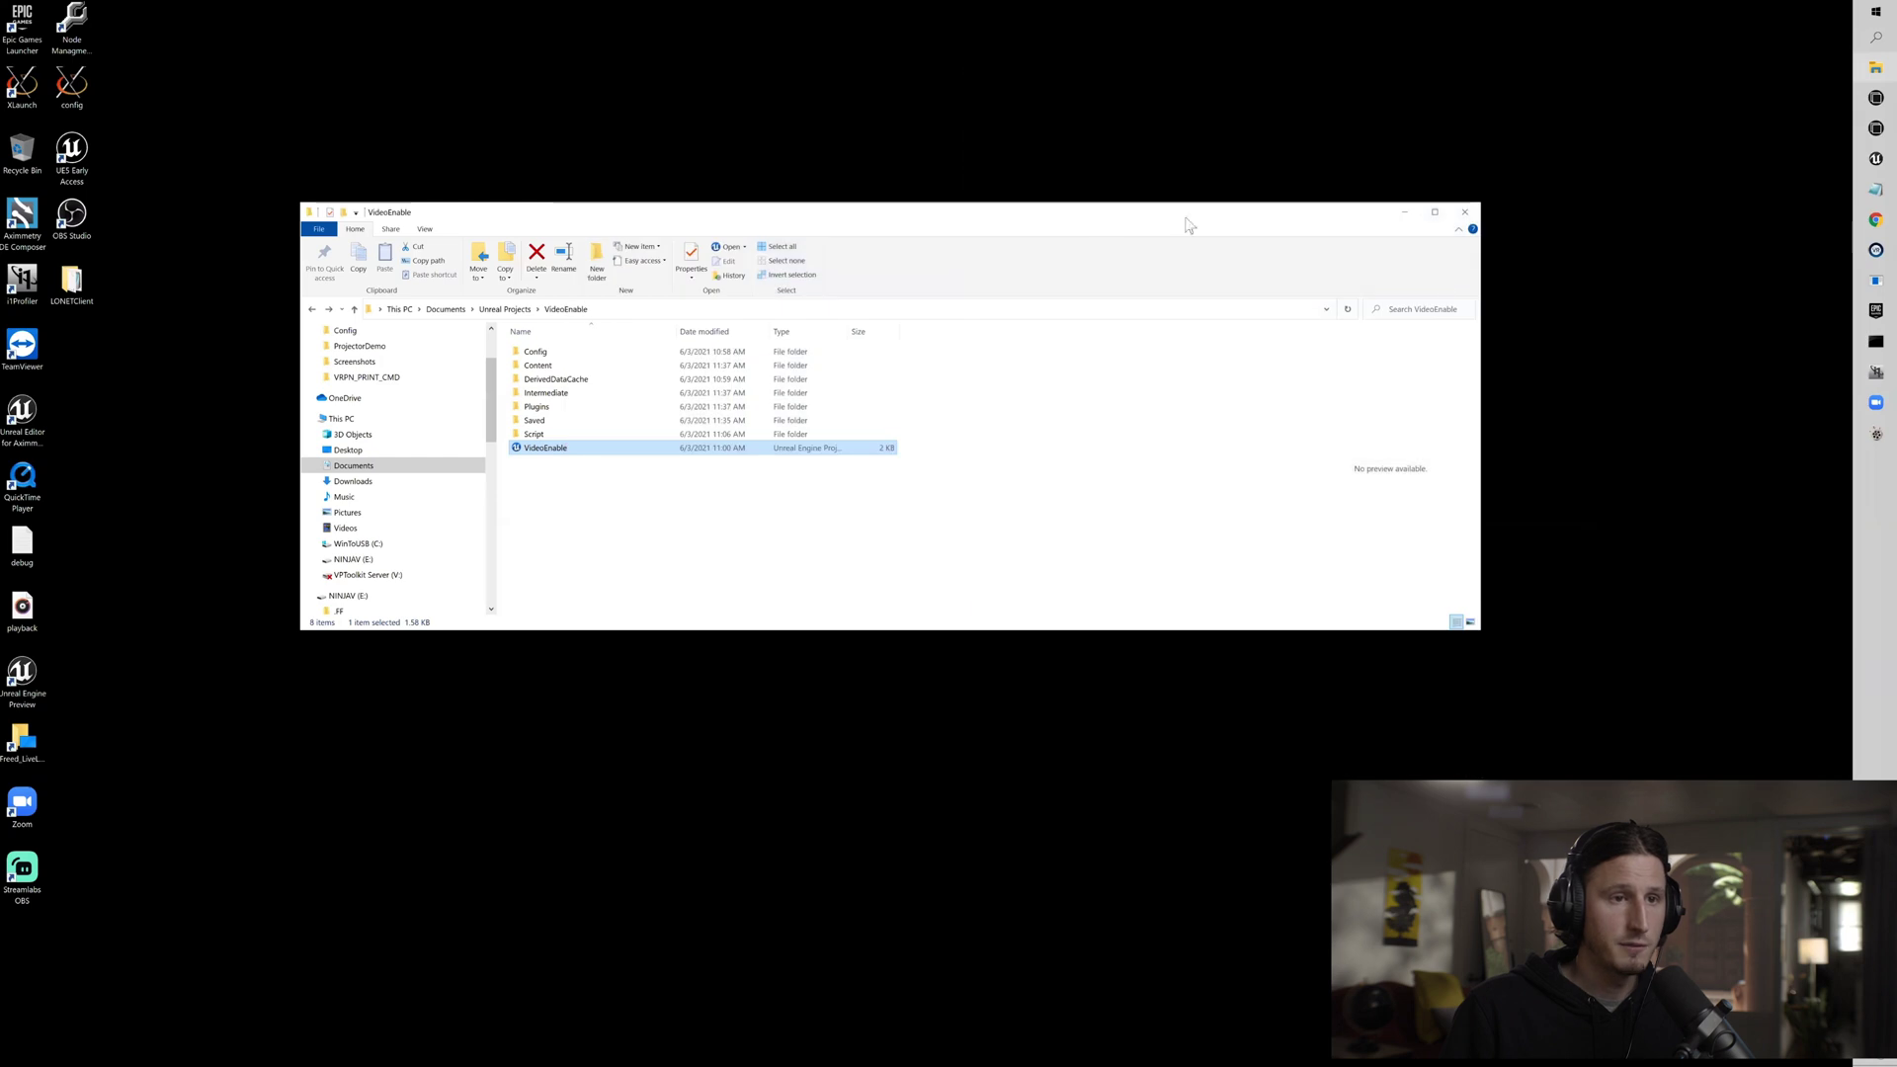
# Clear the file window from the desktop, open the Windows display settings and enlarge their window.
pyautogui.click(1408, 212)
pyautogui.rightClick(989, 363)
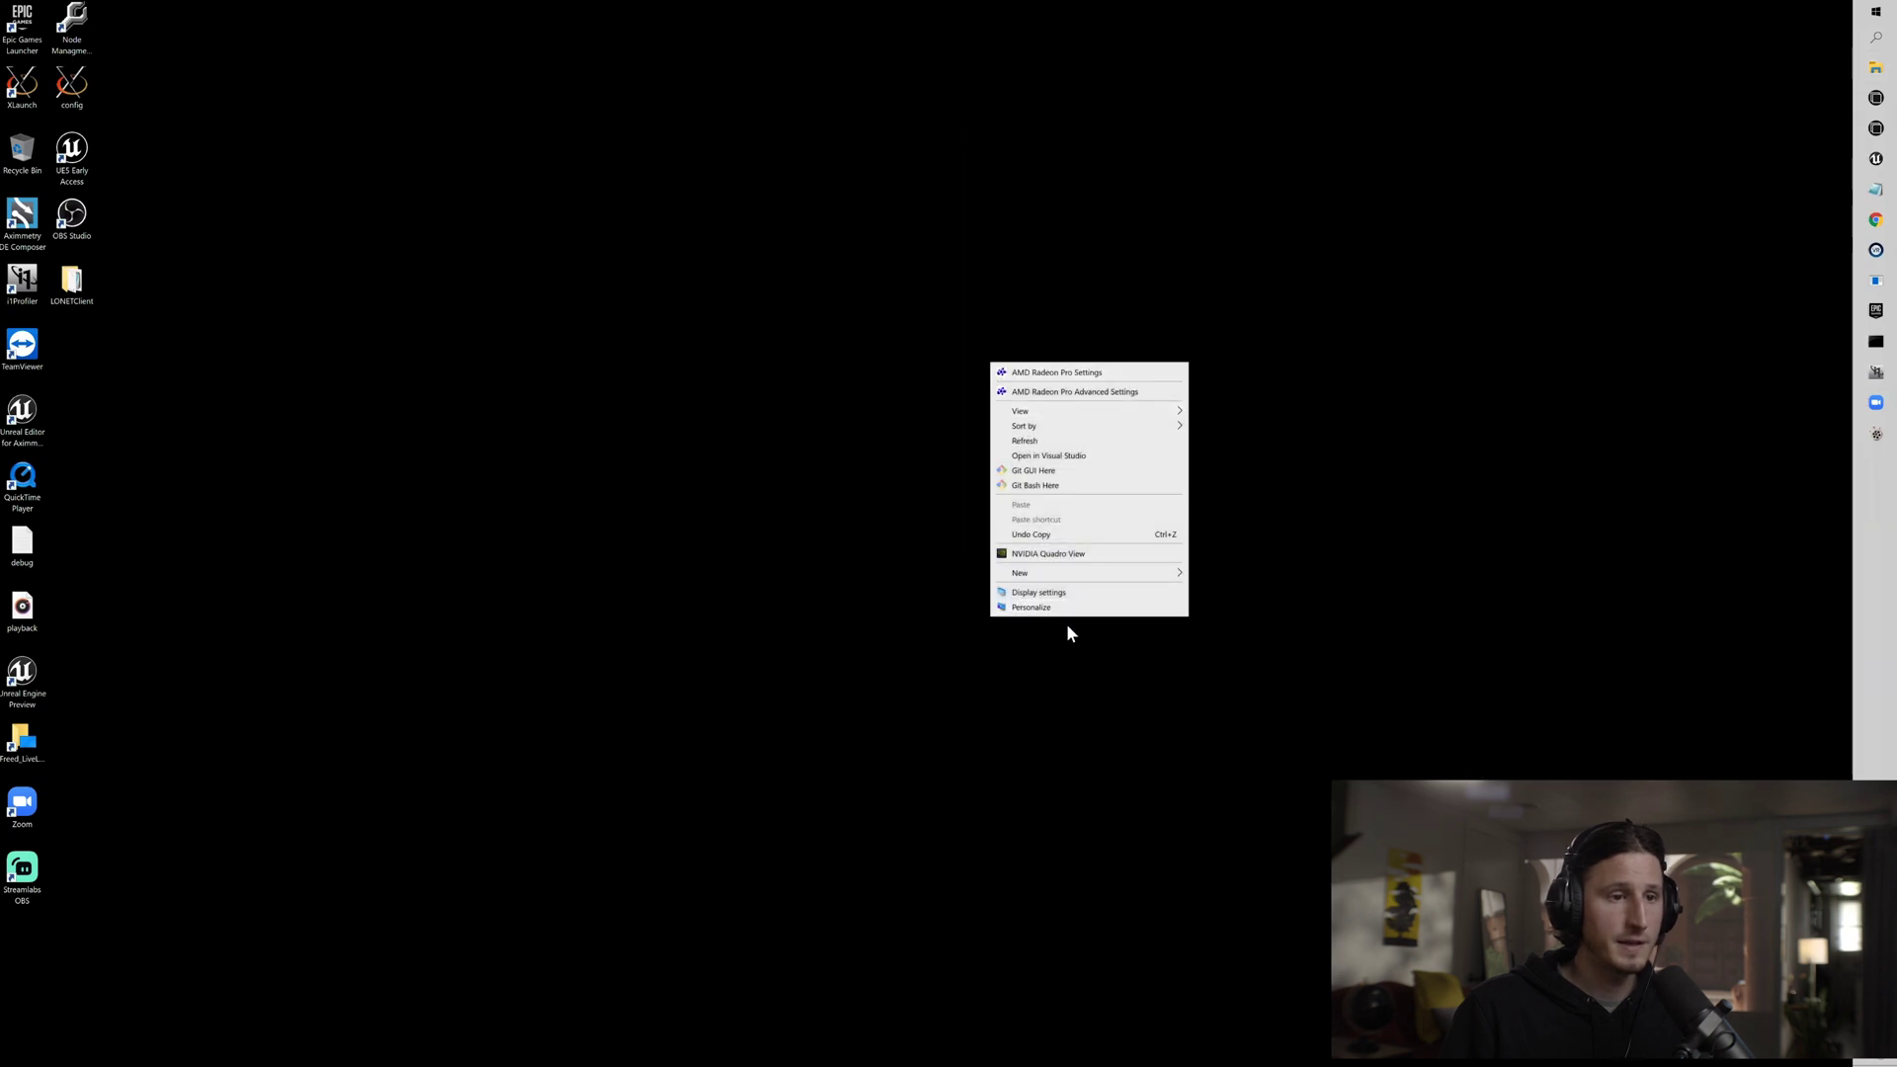
pyautogui.click(1056, 593)
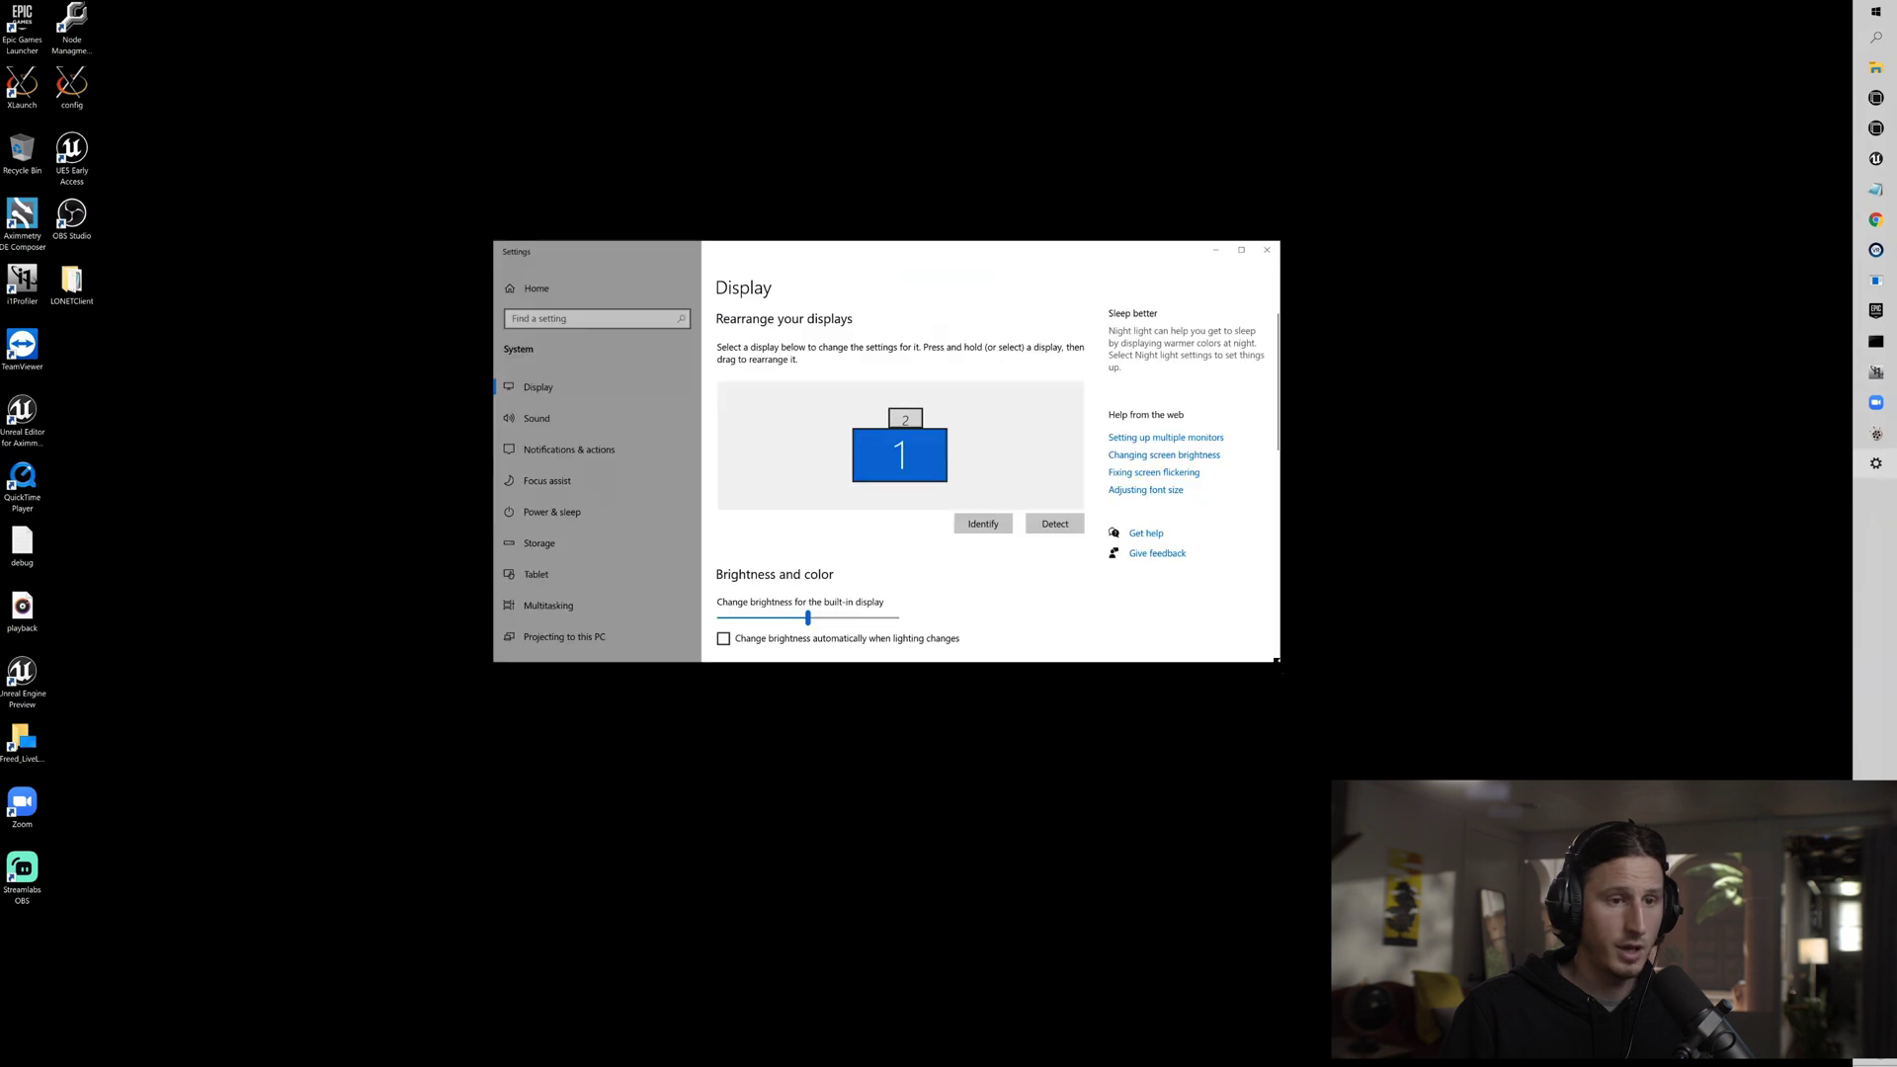
pyautogui.moveTo(1276, 660); pyautogui.dragTo(1445, 921)
# Review the main display's scale and layout settings and its available resolutions, leaving the resolution as it is.
pyautogui.scroll(-3, 1034, 729)
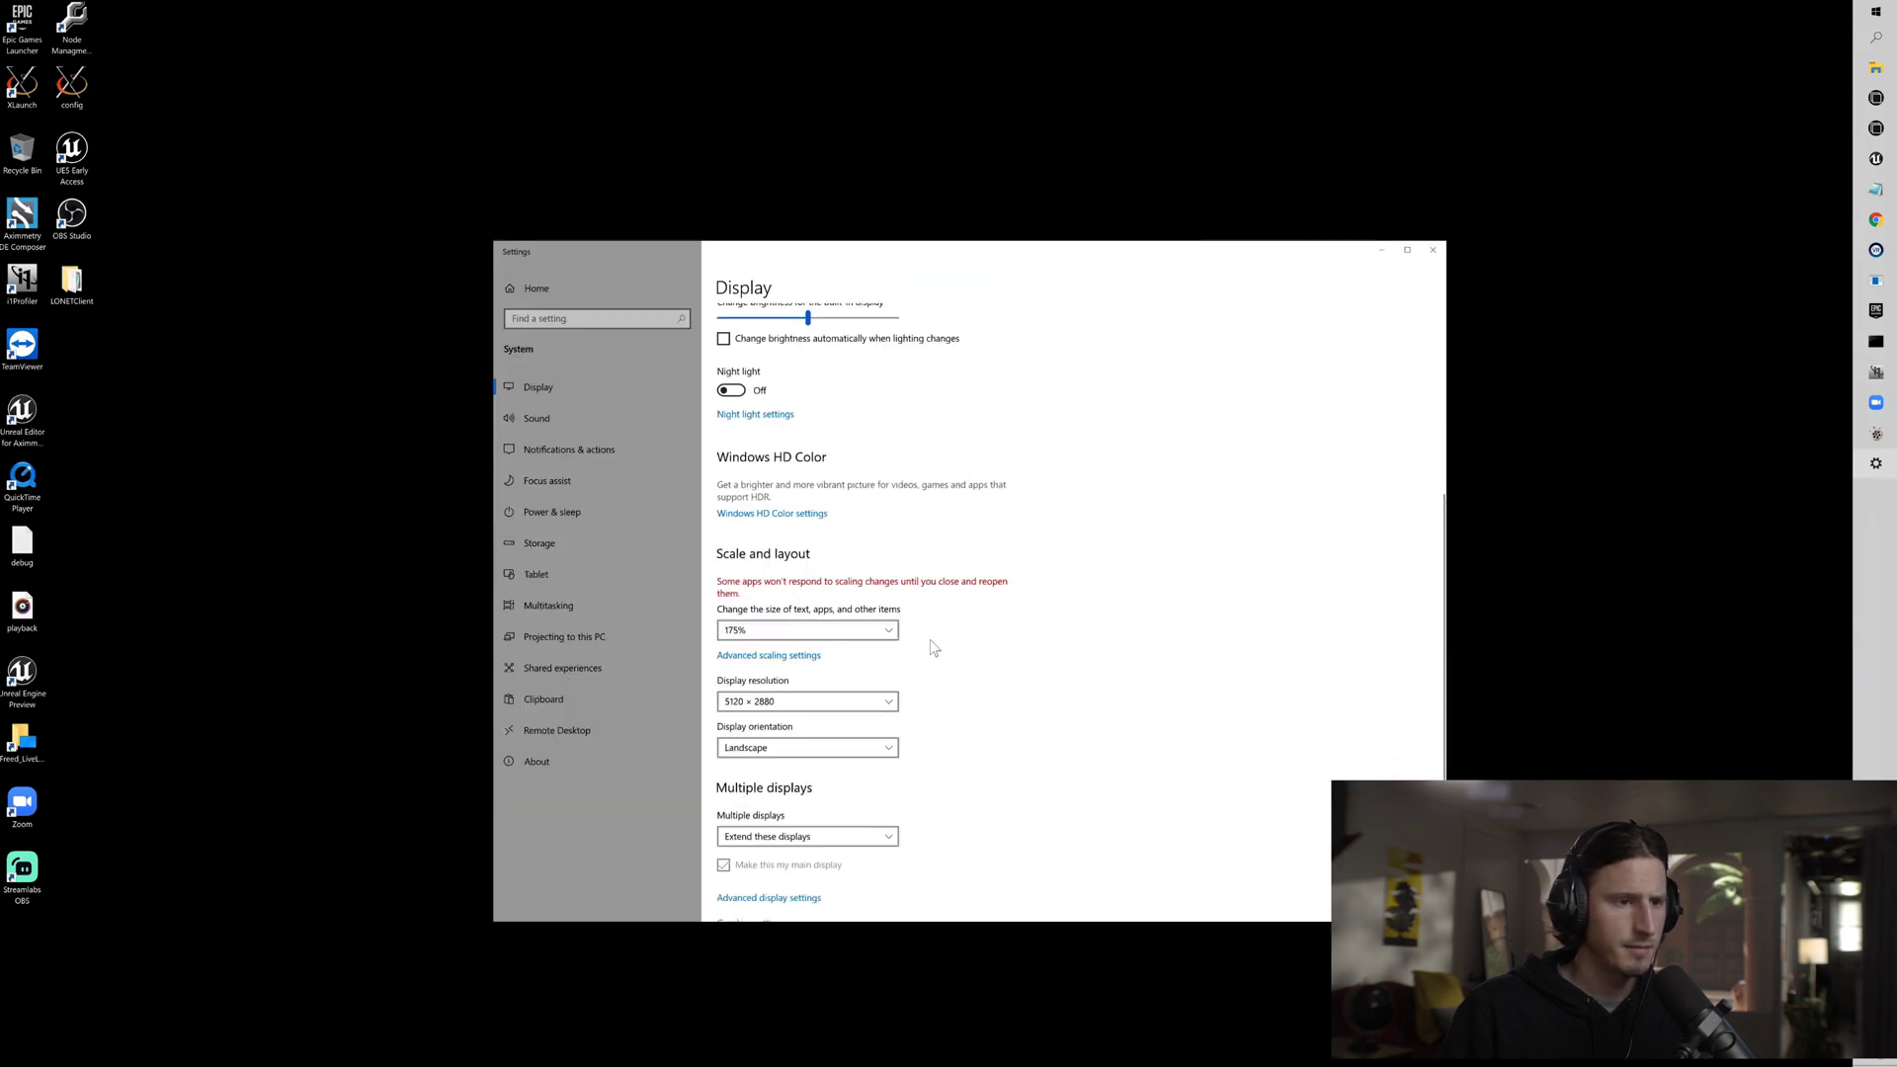
pyautogui.scroll(3, 989, 586)
pyautogui.scroll(-3, 989, 586)
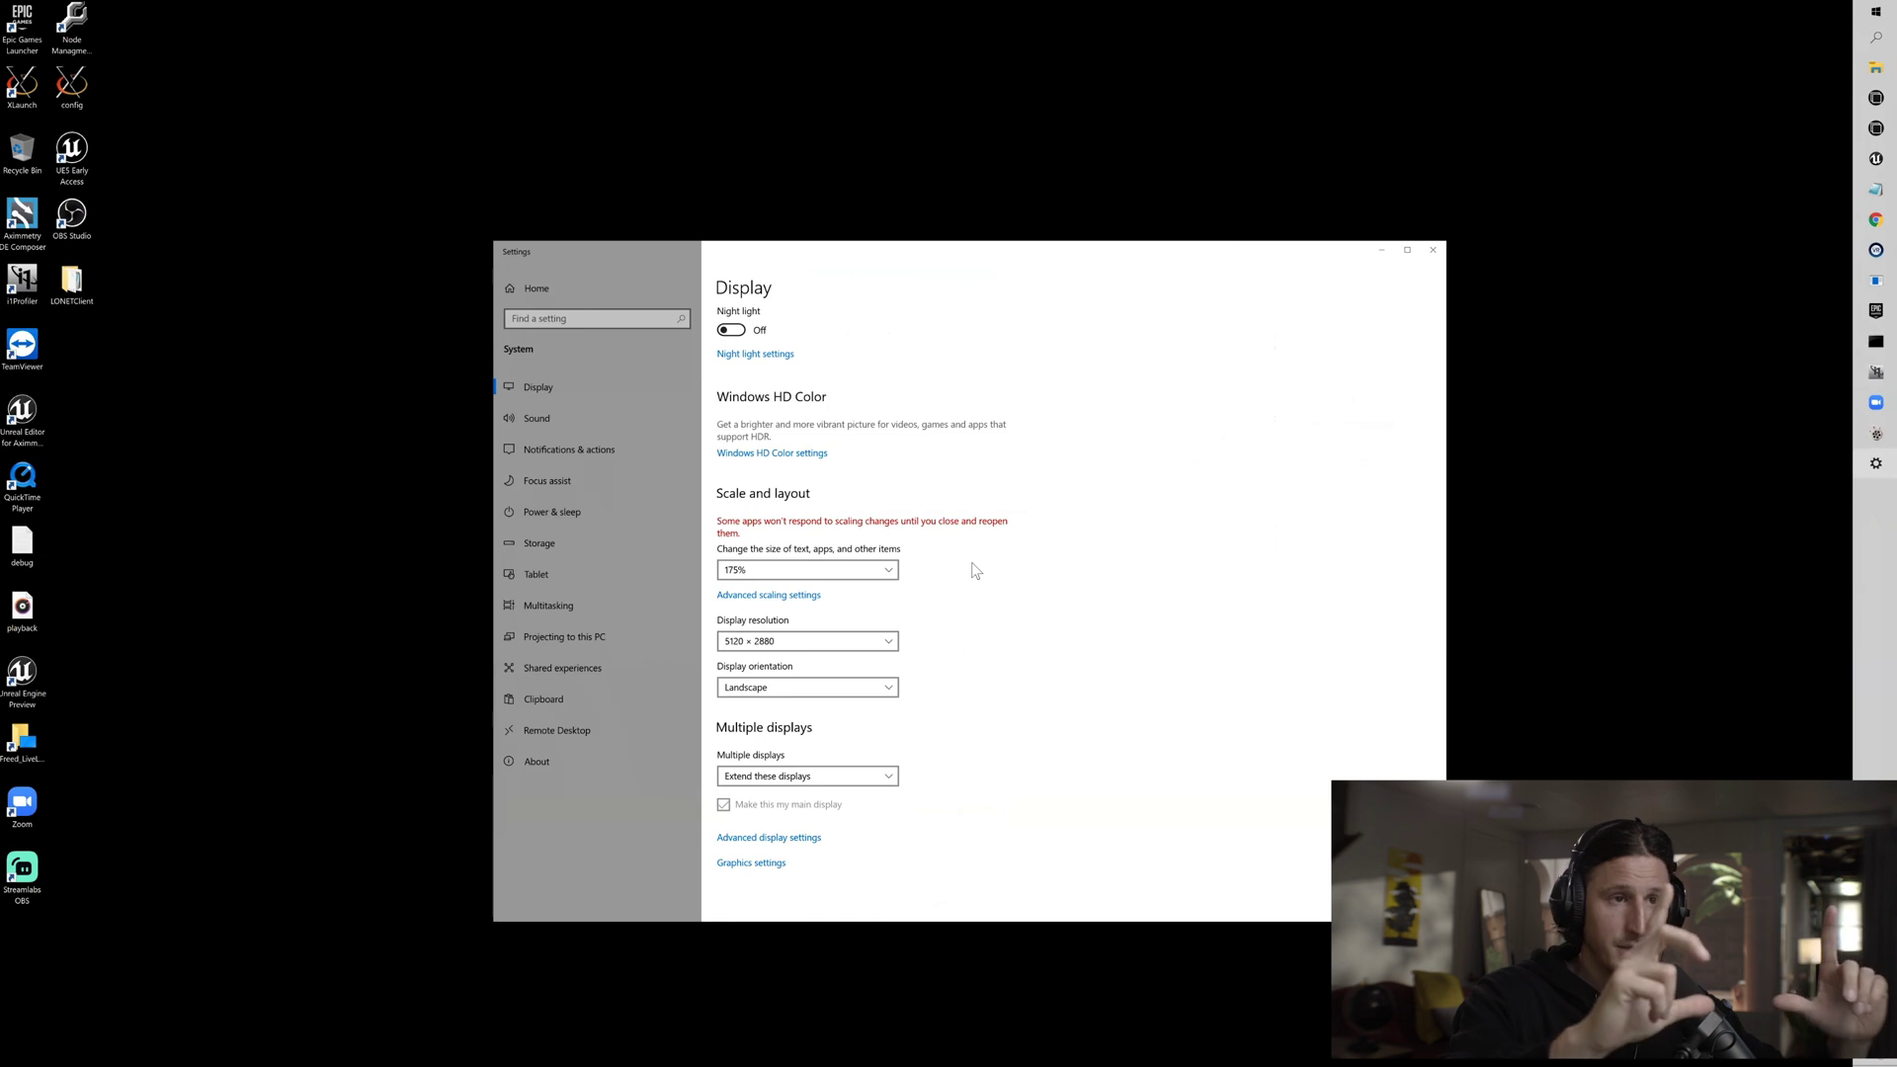
pyautogui.scroll(2, 970, 563)
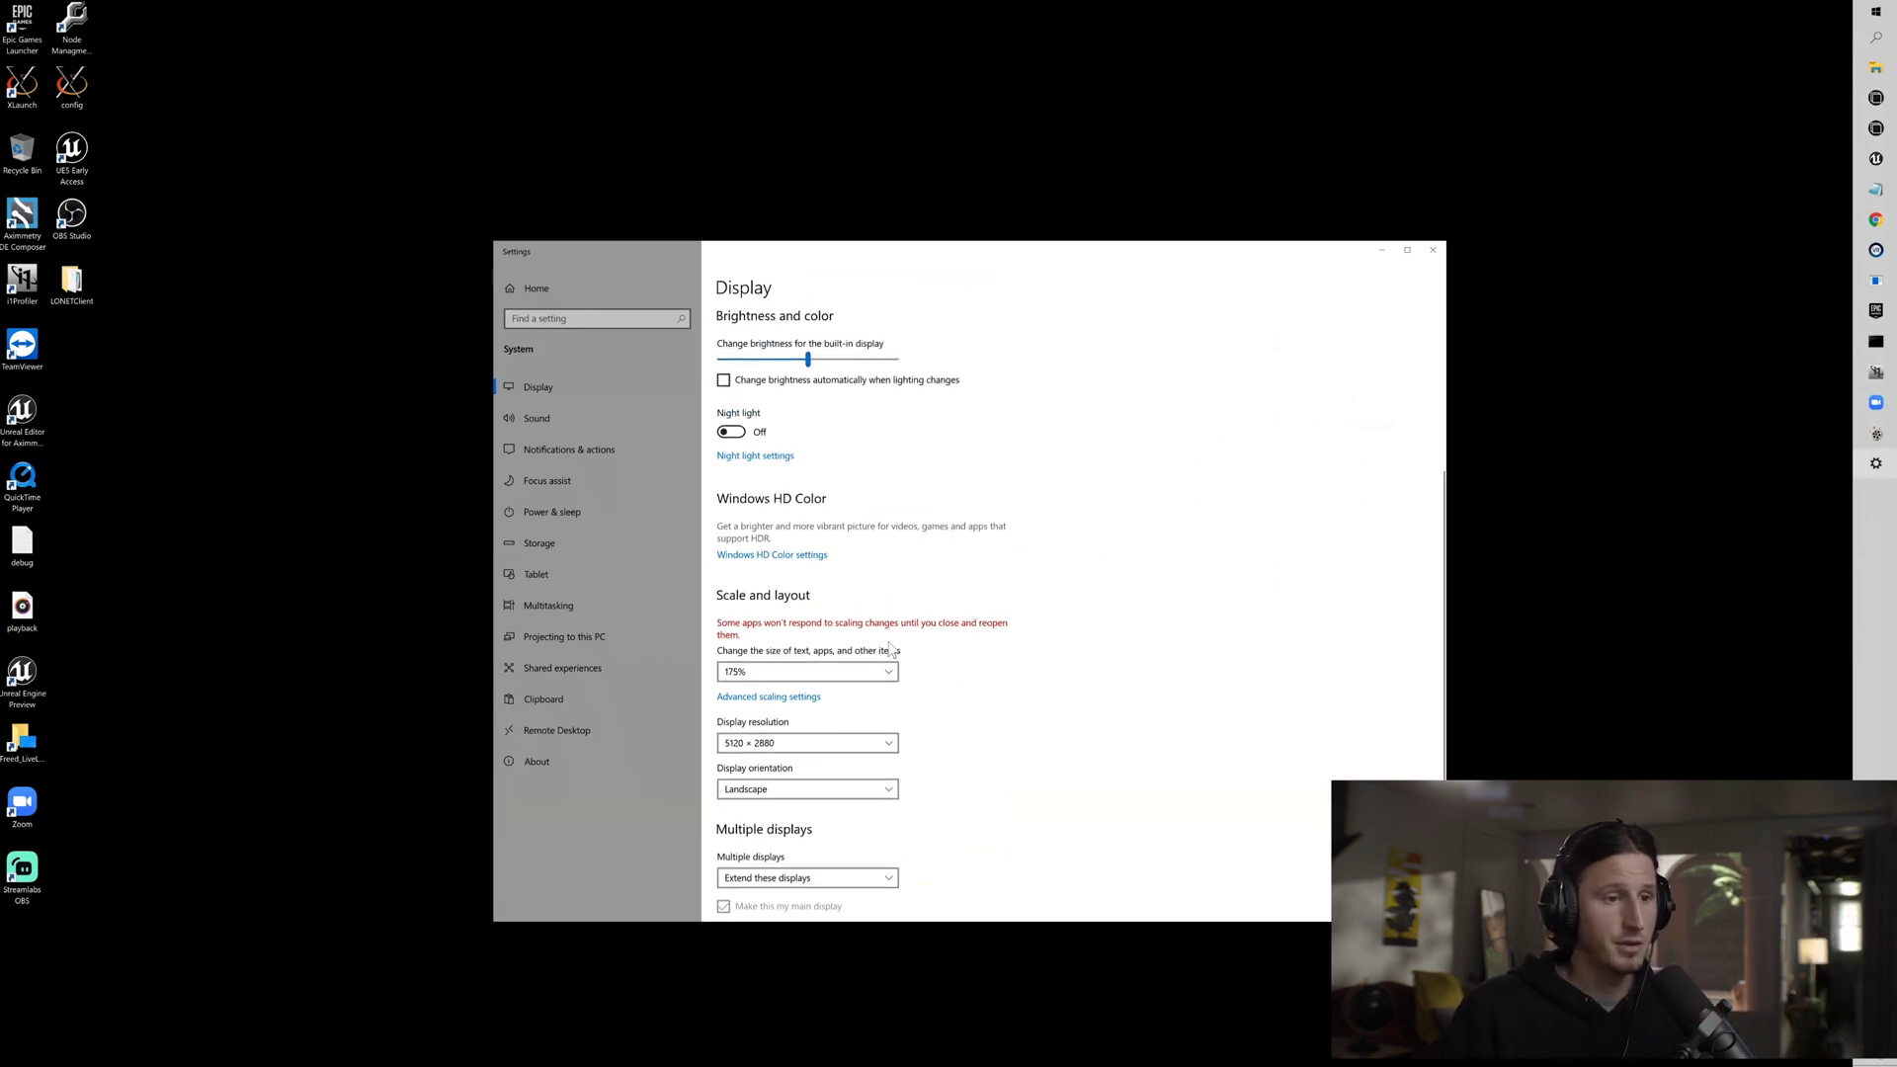
pyautogui.scroll(-2, 863, 611)
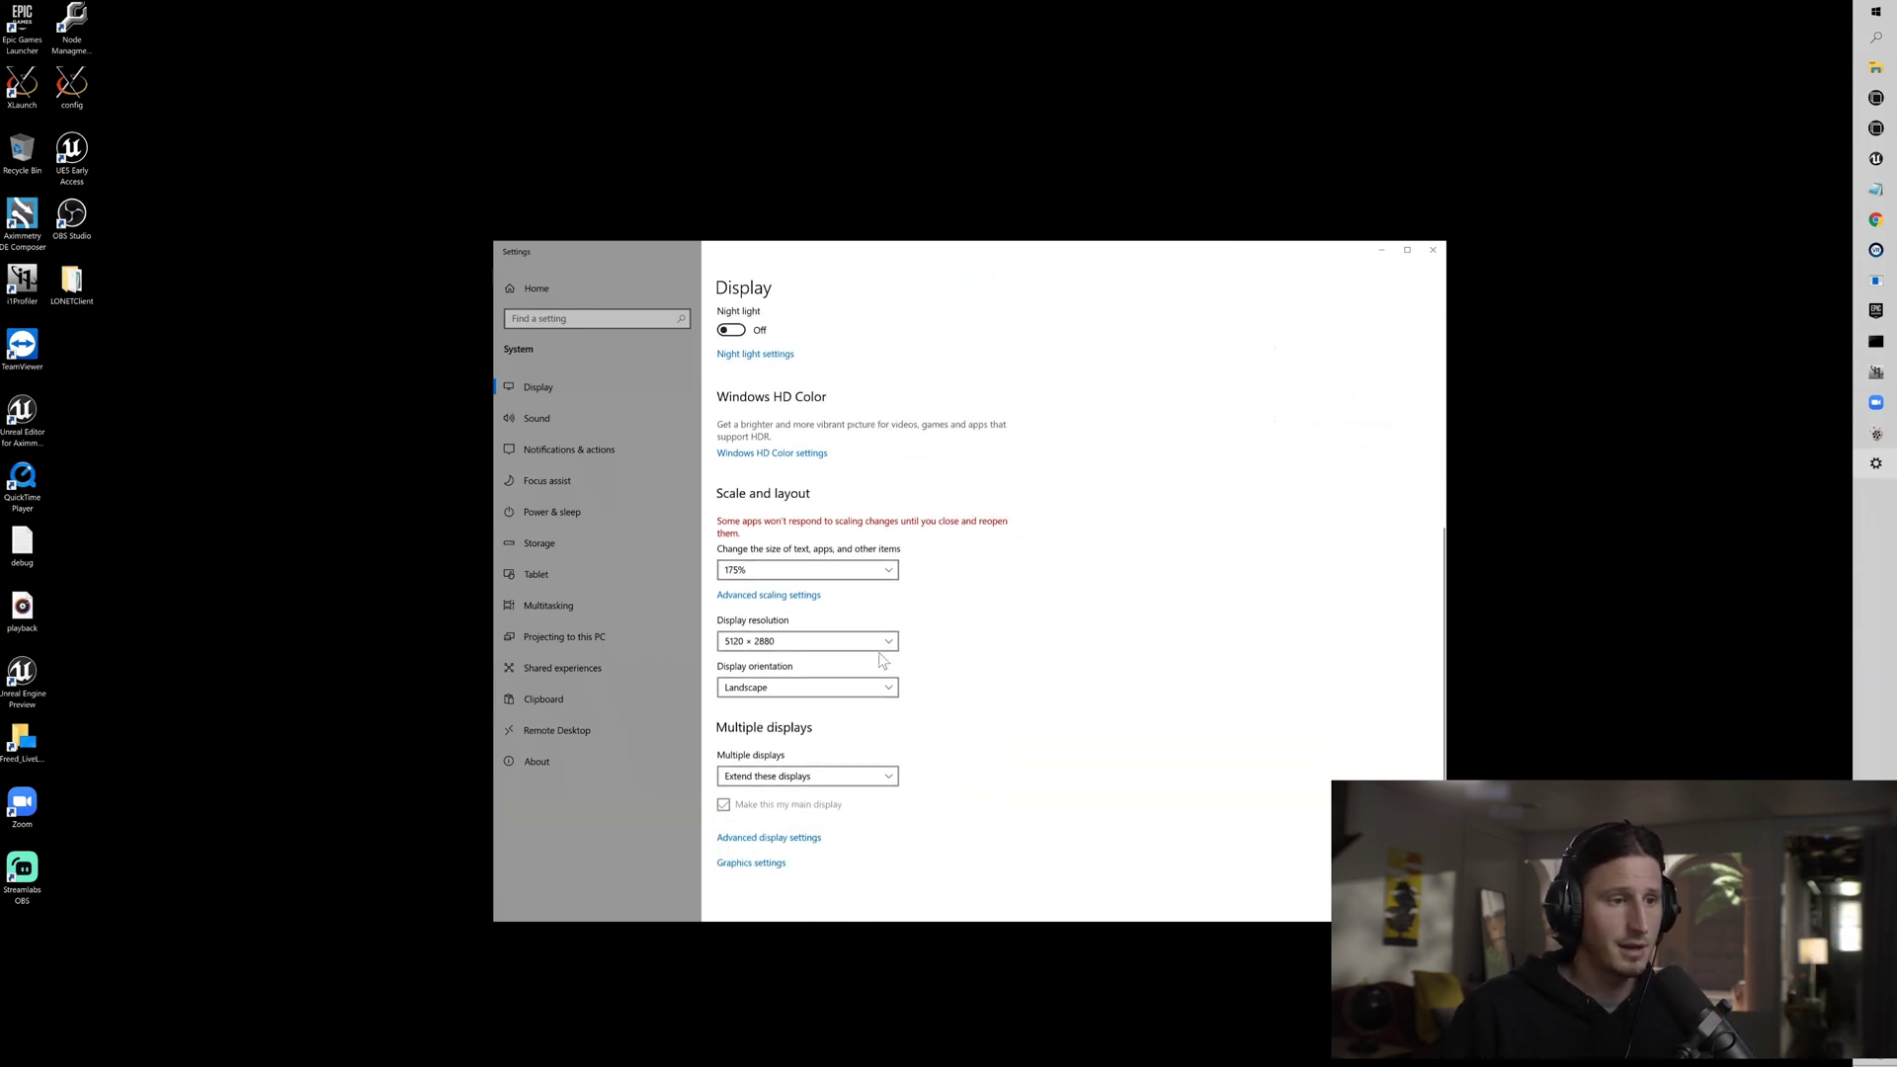
pyautogui.click(885, 644)
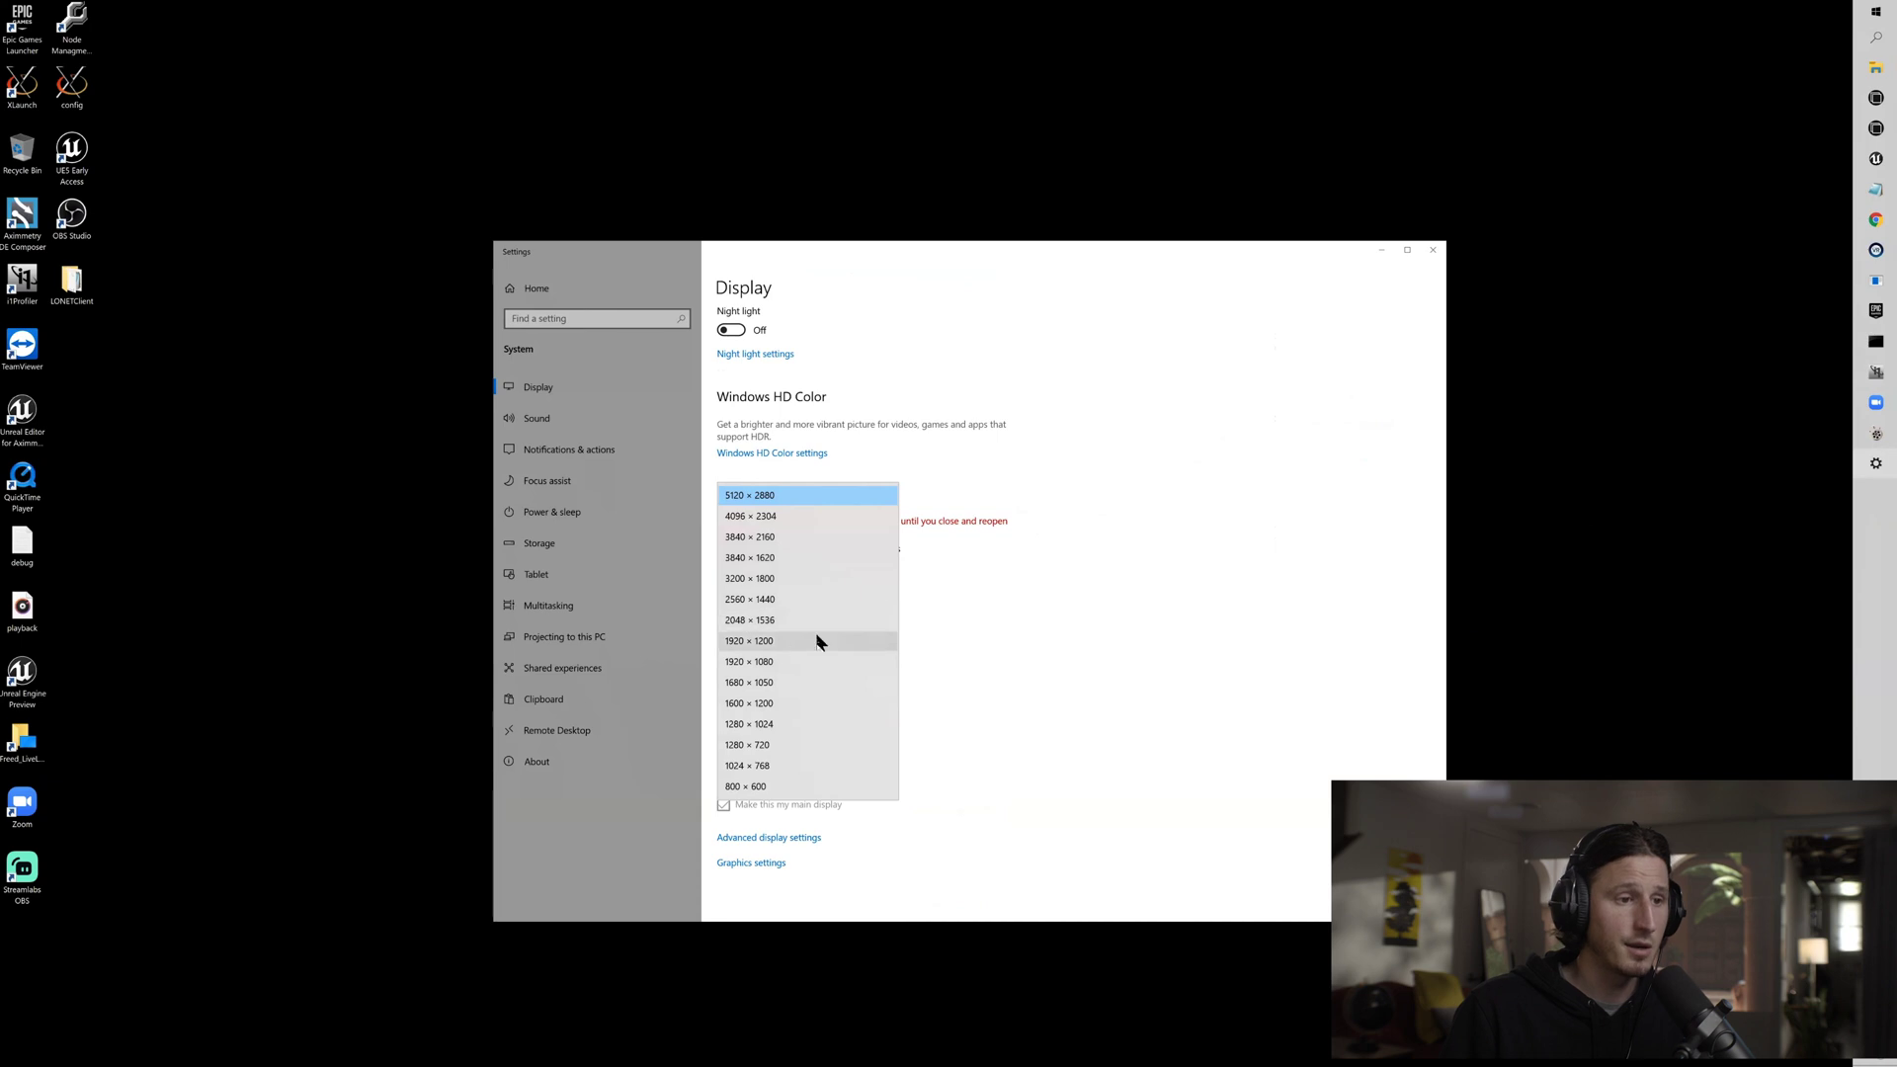
pyautogui.click(995, 648)
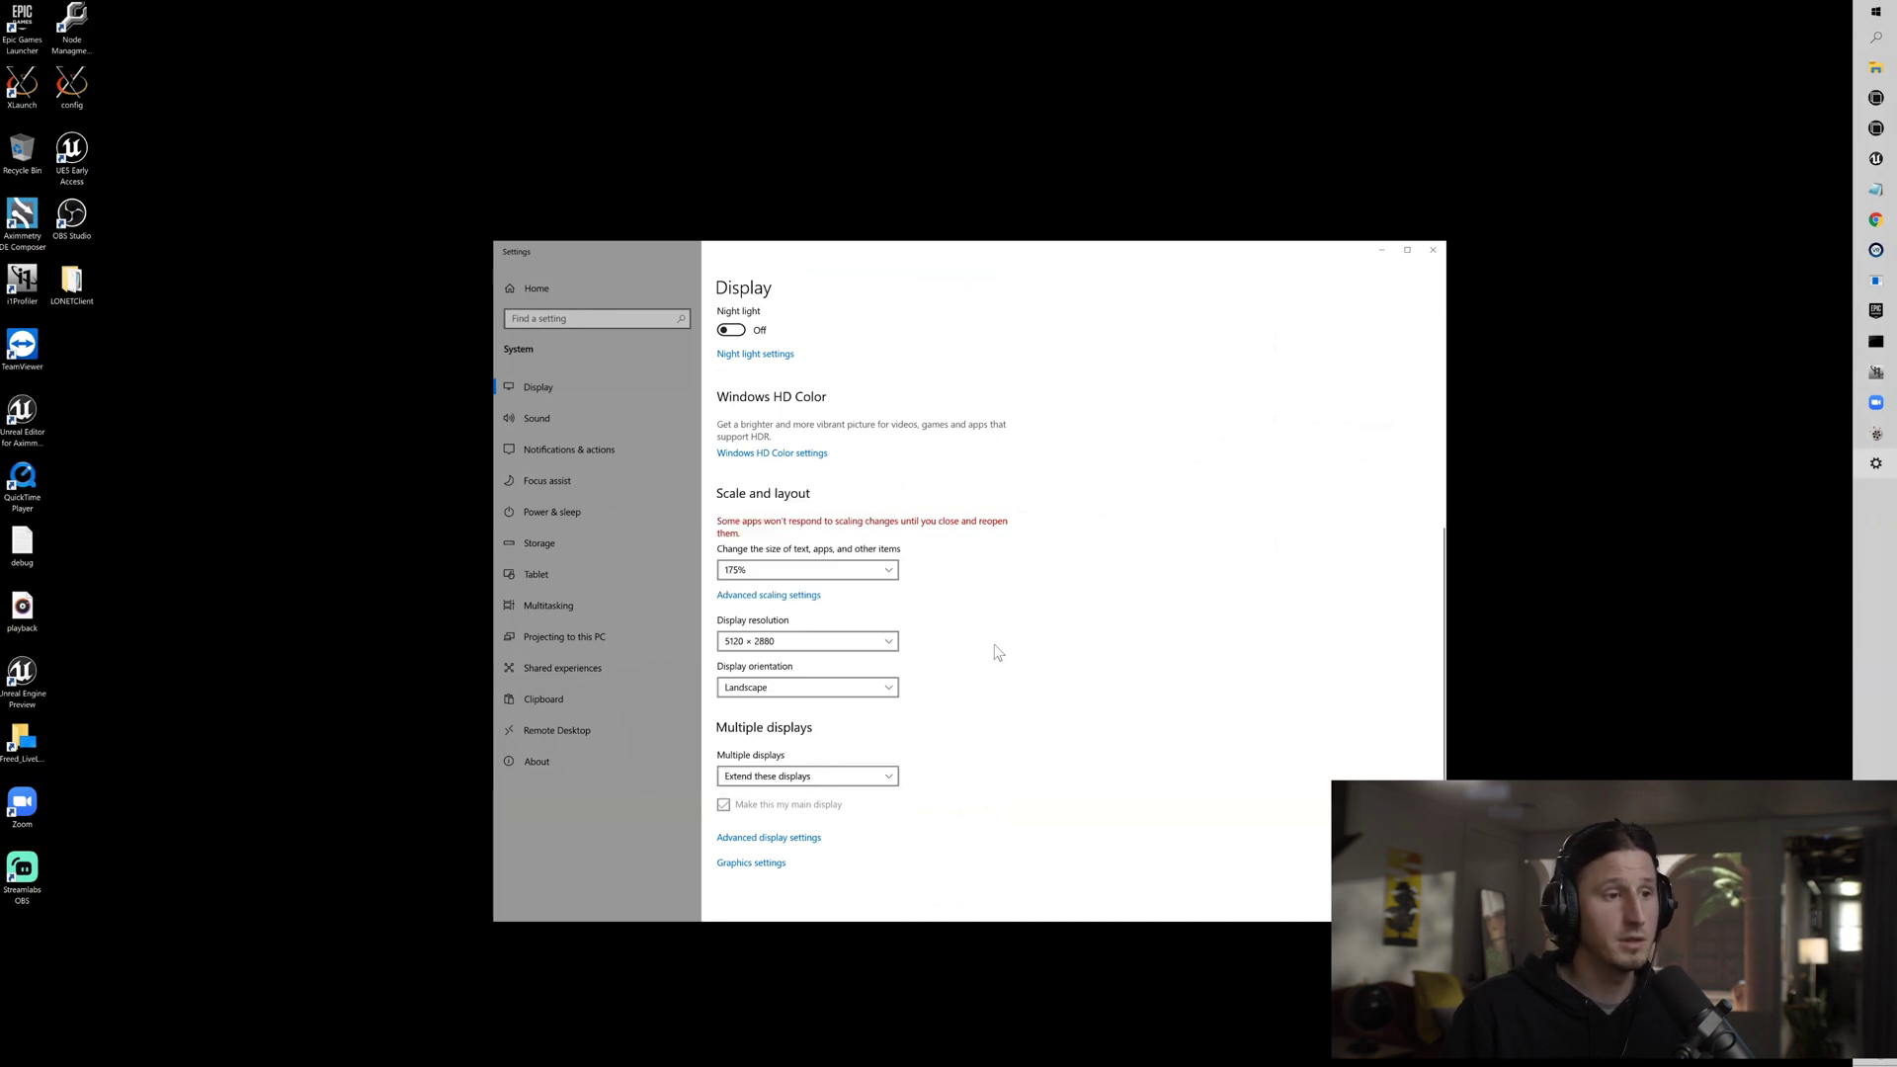
# Look over the display settings once more, close them and switch to the Unreal editor.
pyautogui.scroll(4, 1011, 654)
pyautogui.scroll(-4, 940, 690)
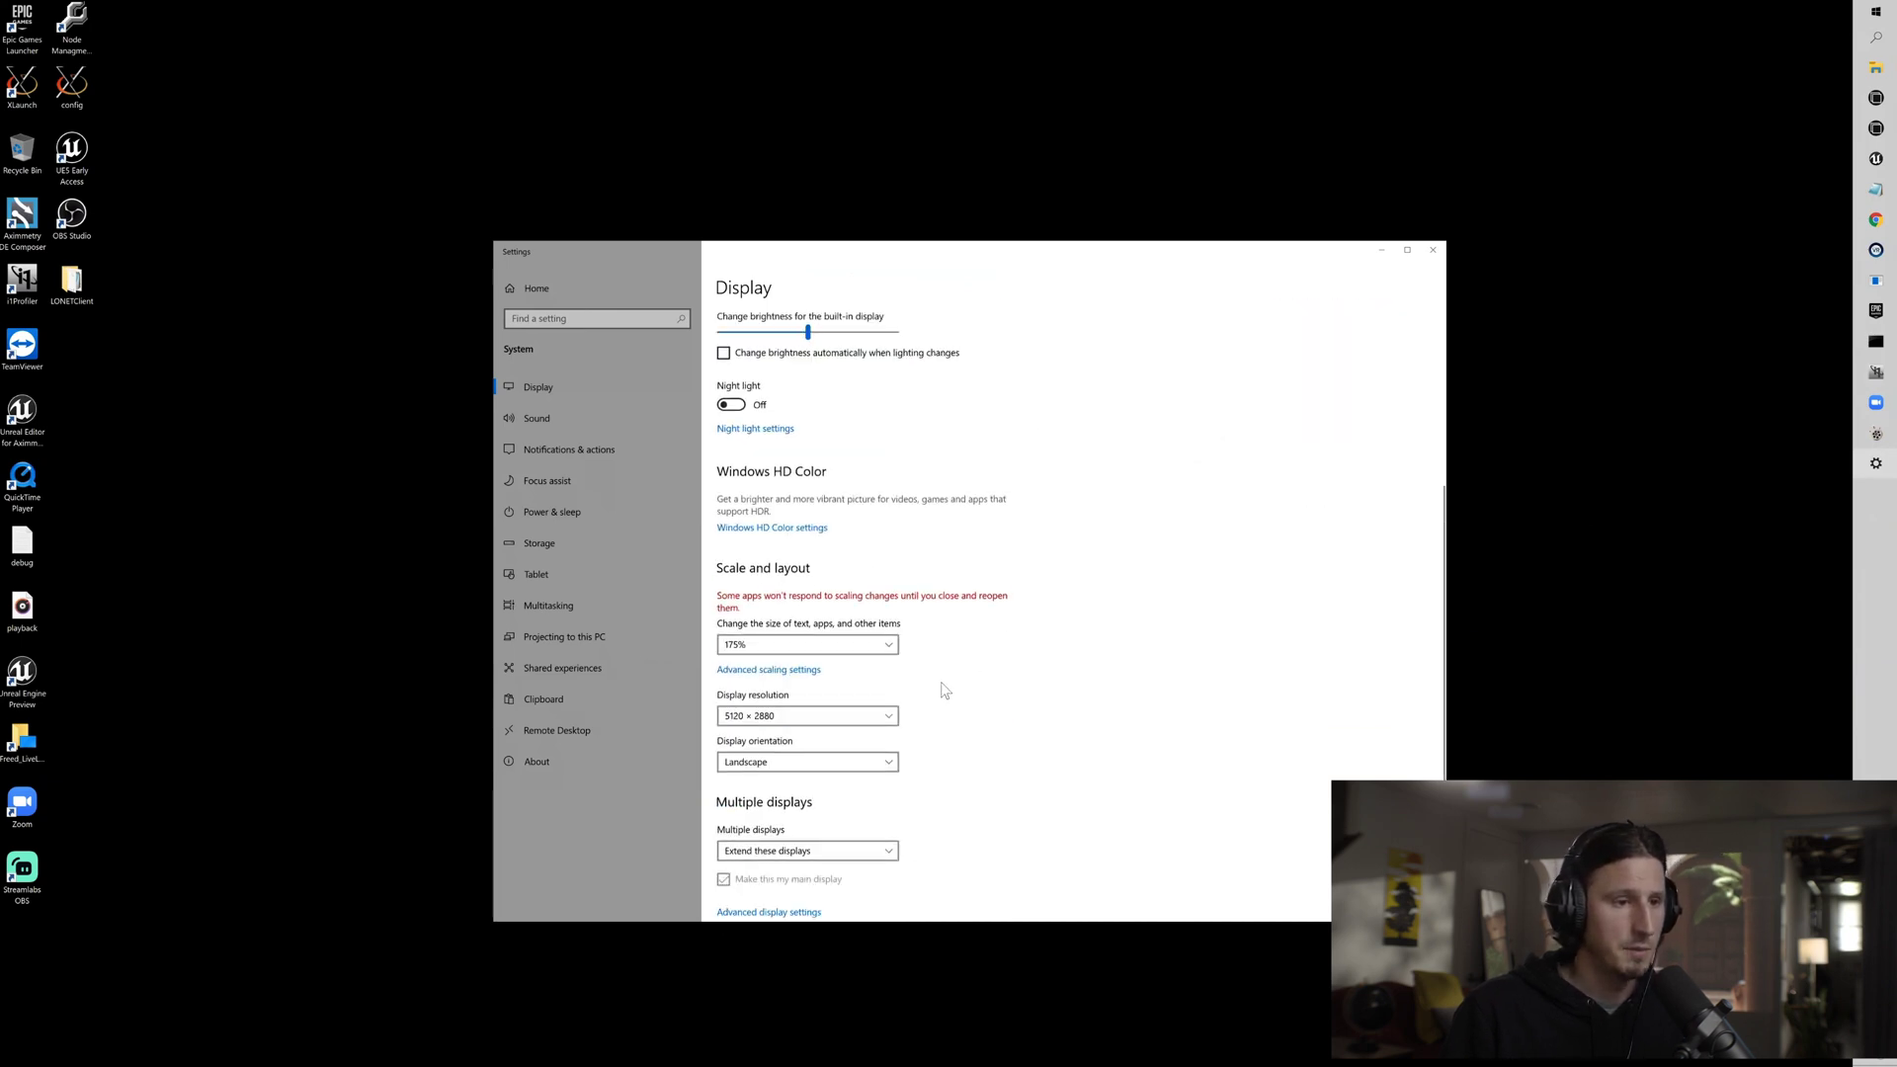
pyautogui.scroll(4, 1072, 643)
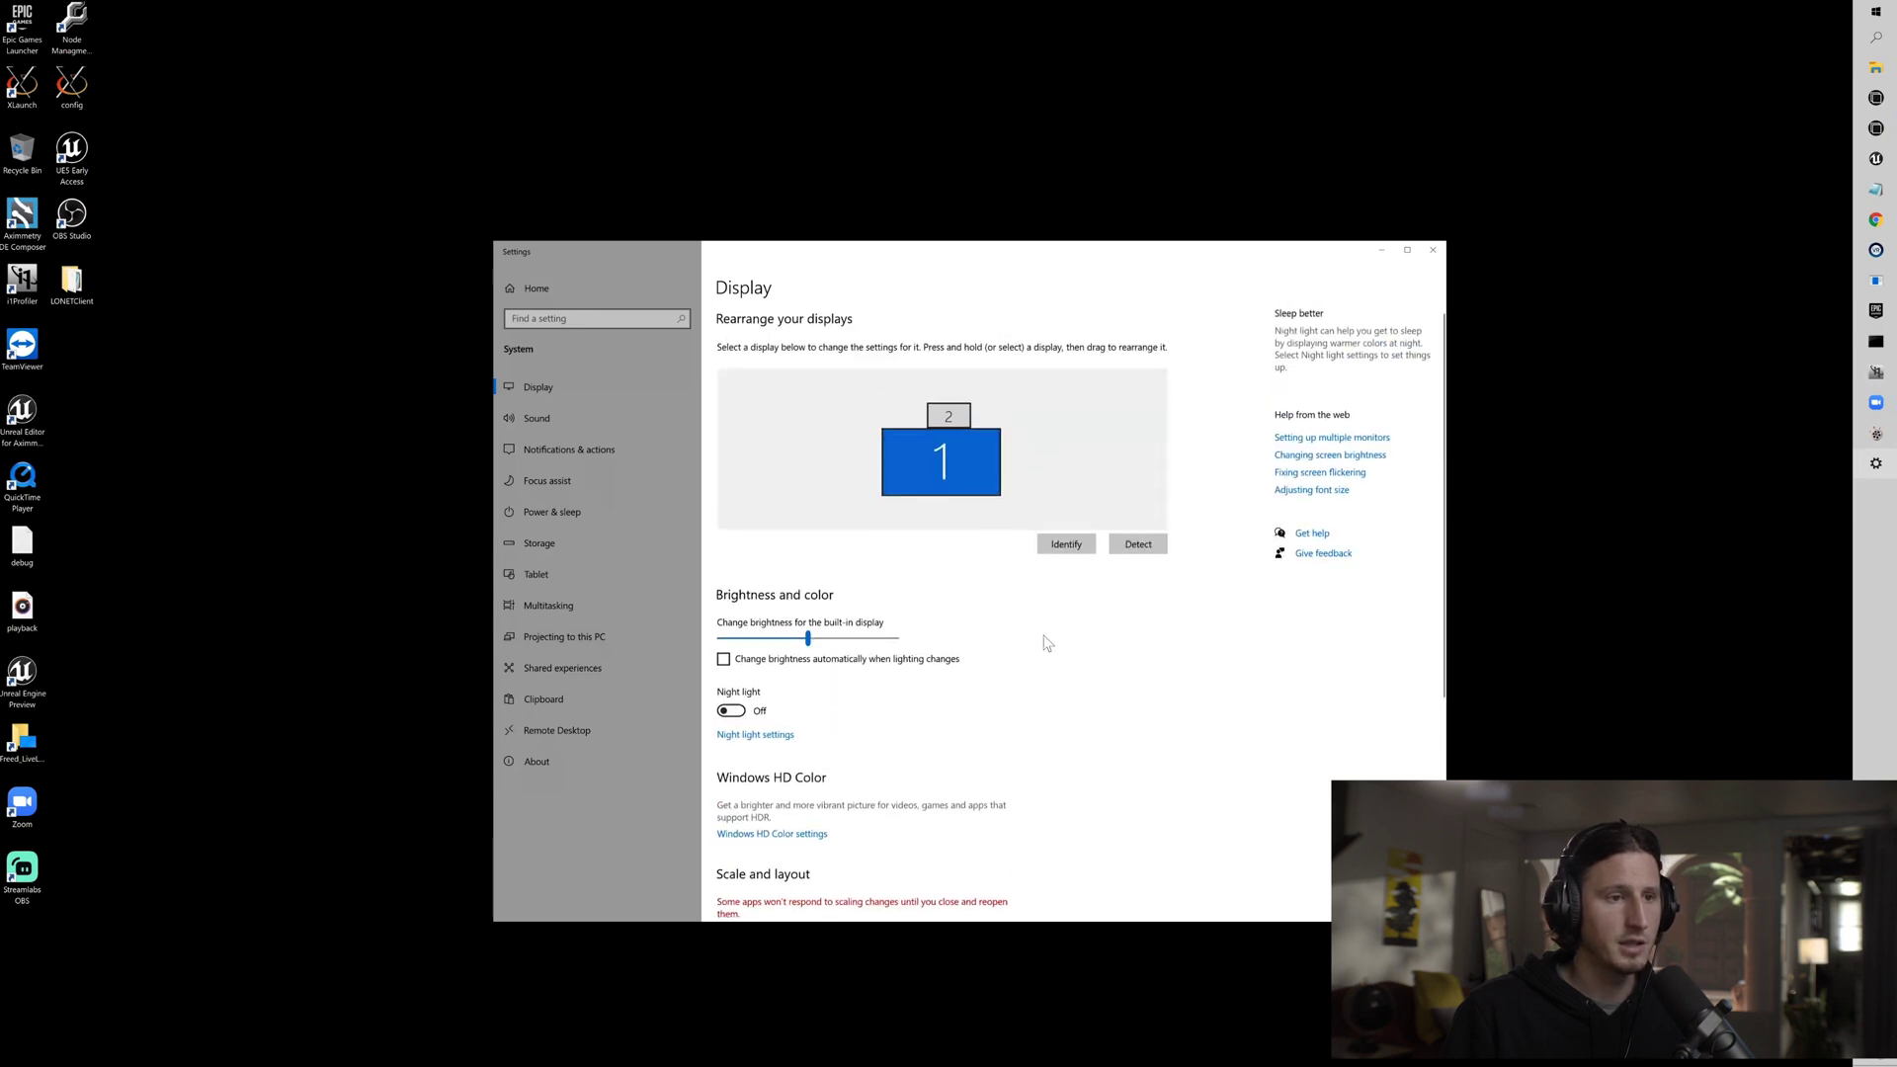
pyautogui.click(1433, 251)
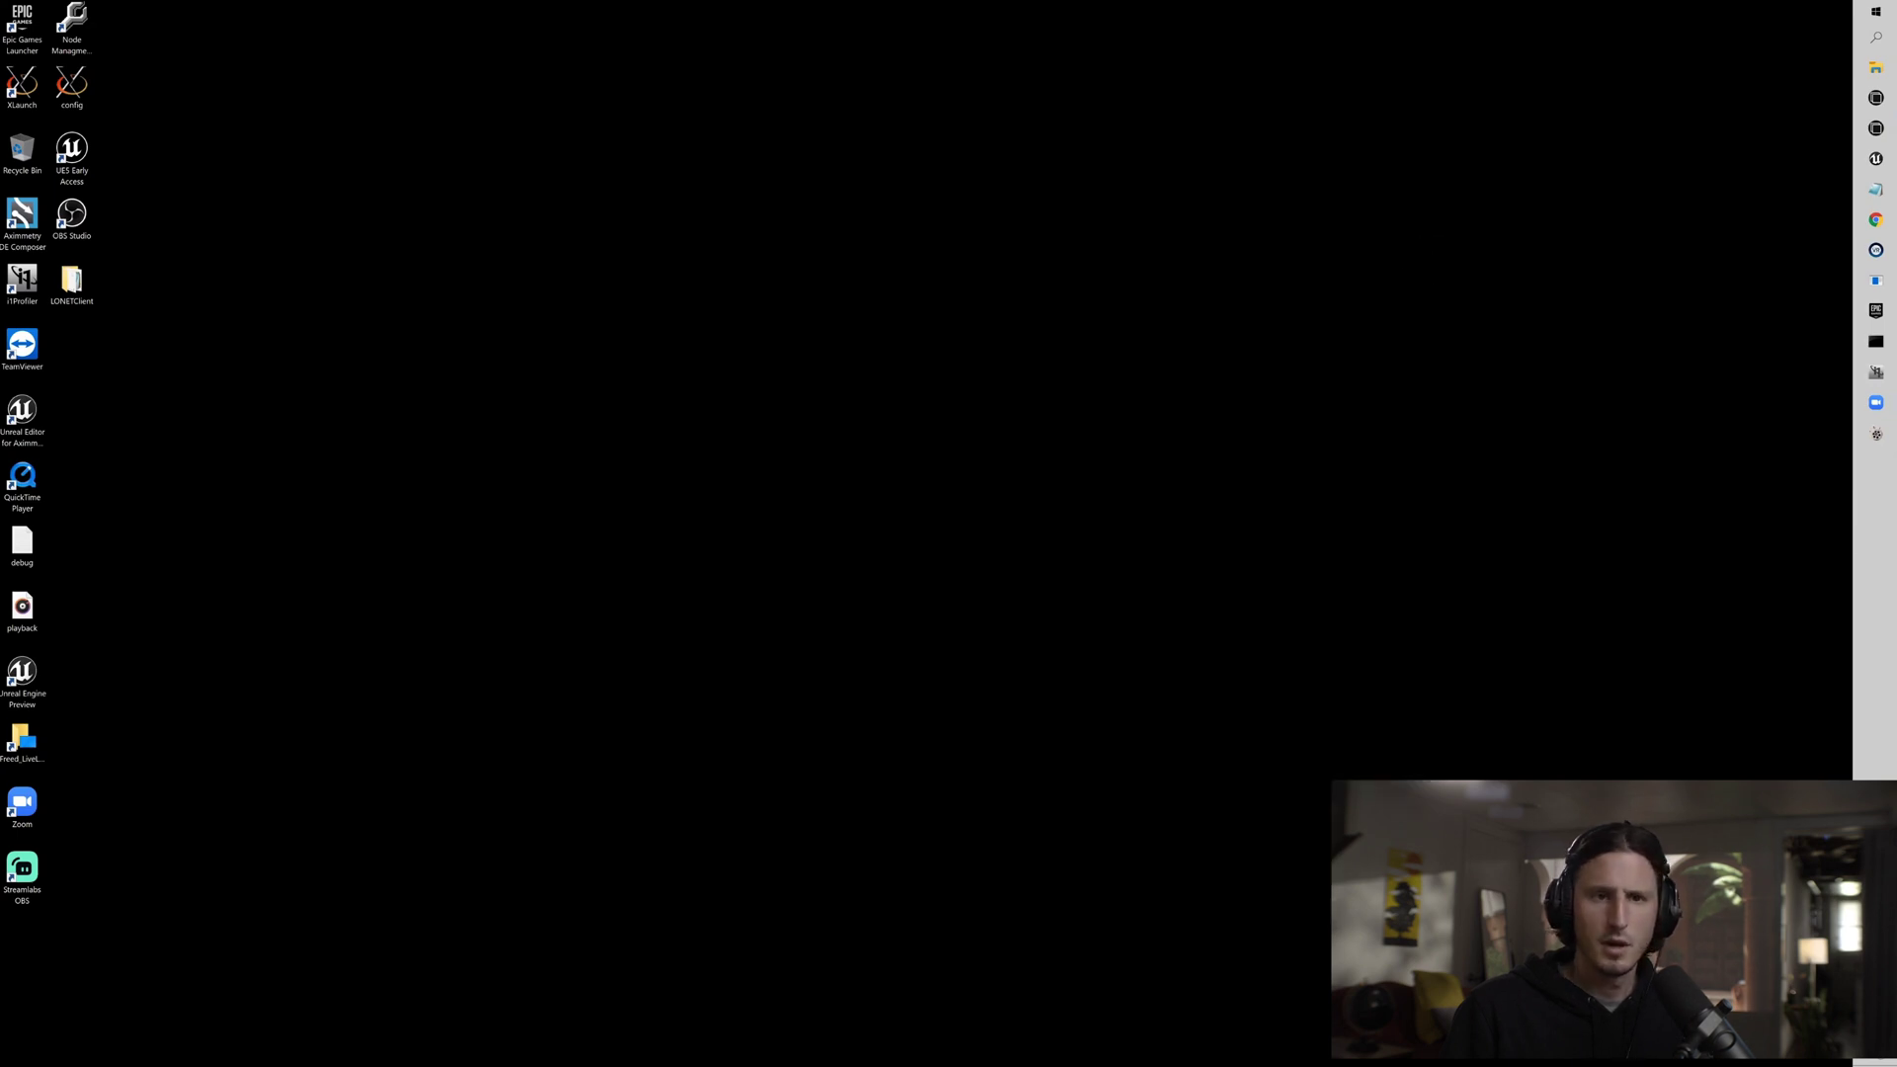
pyautogui.click(1877, 158)
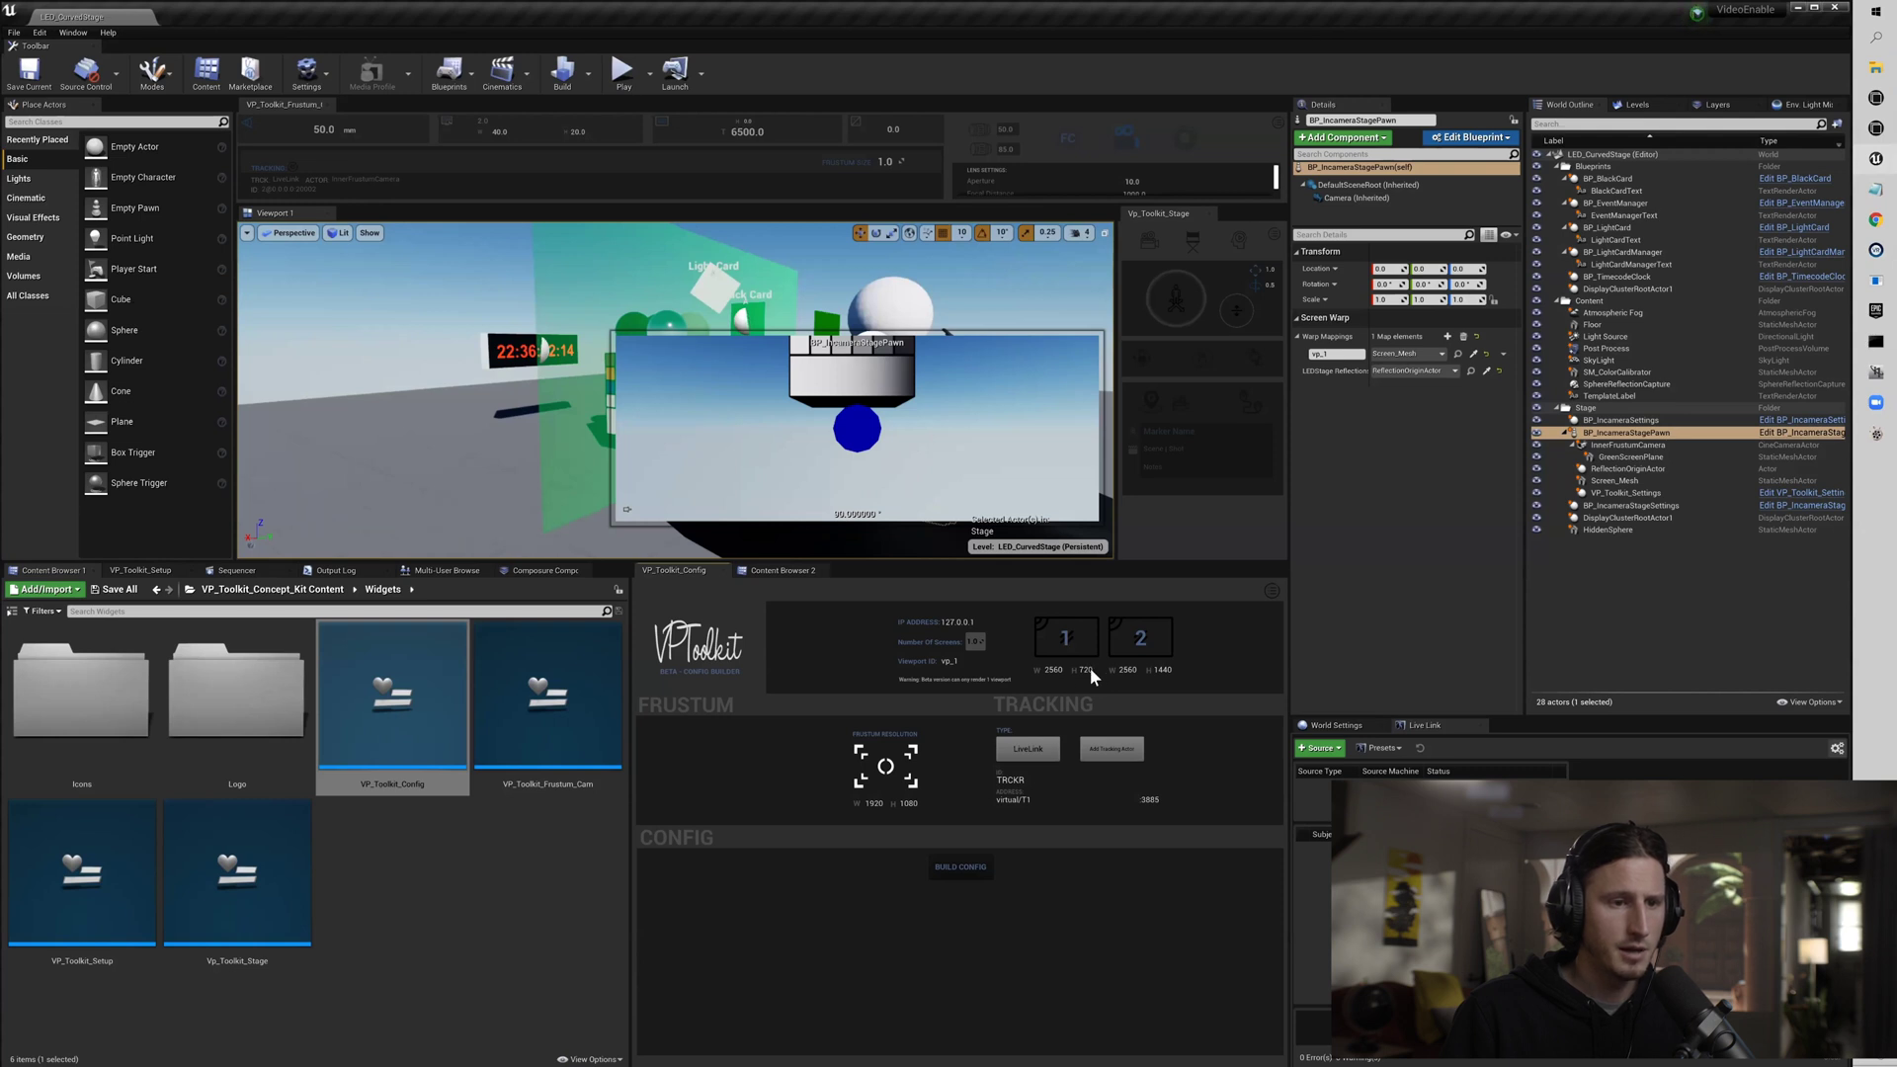
# Set screen 1's height to 1440 in the config builder and cancel deleting BP_IncameraStagePawn.
pyautogui.doubleClick(1085, 668)
pyautogui.write('120')
pyautogui.press('Delete')
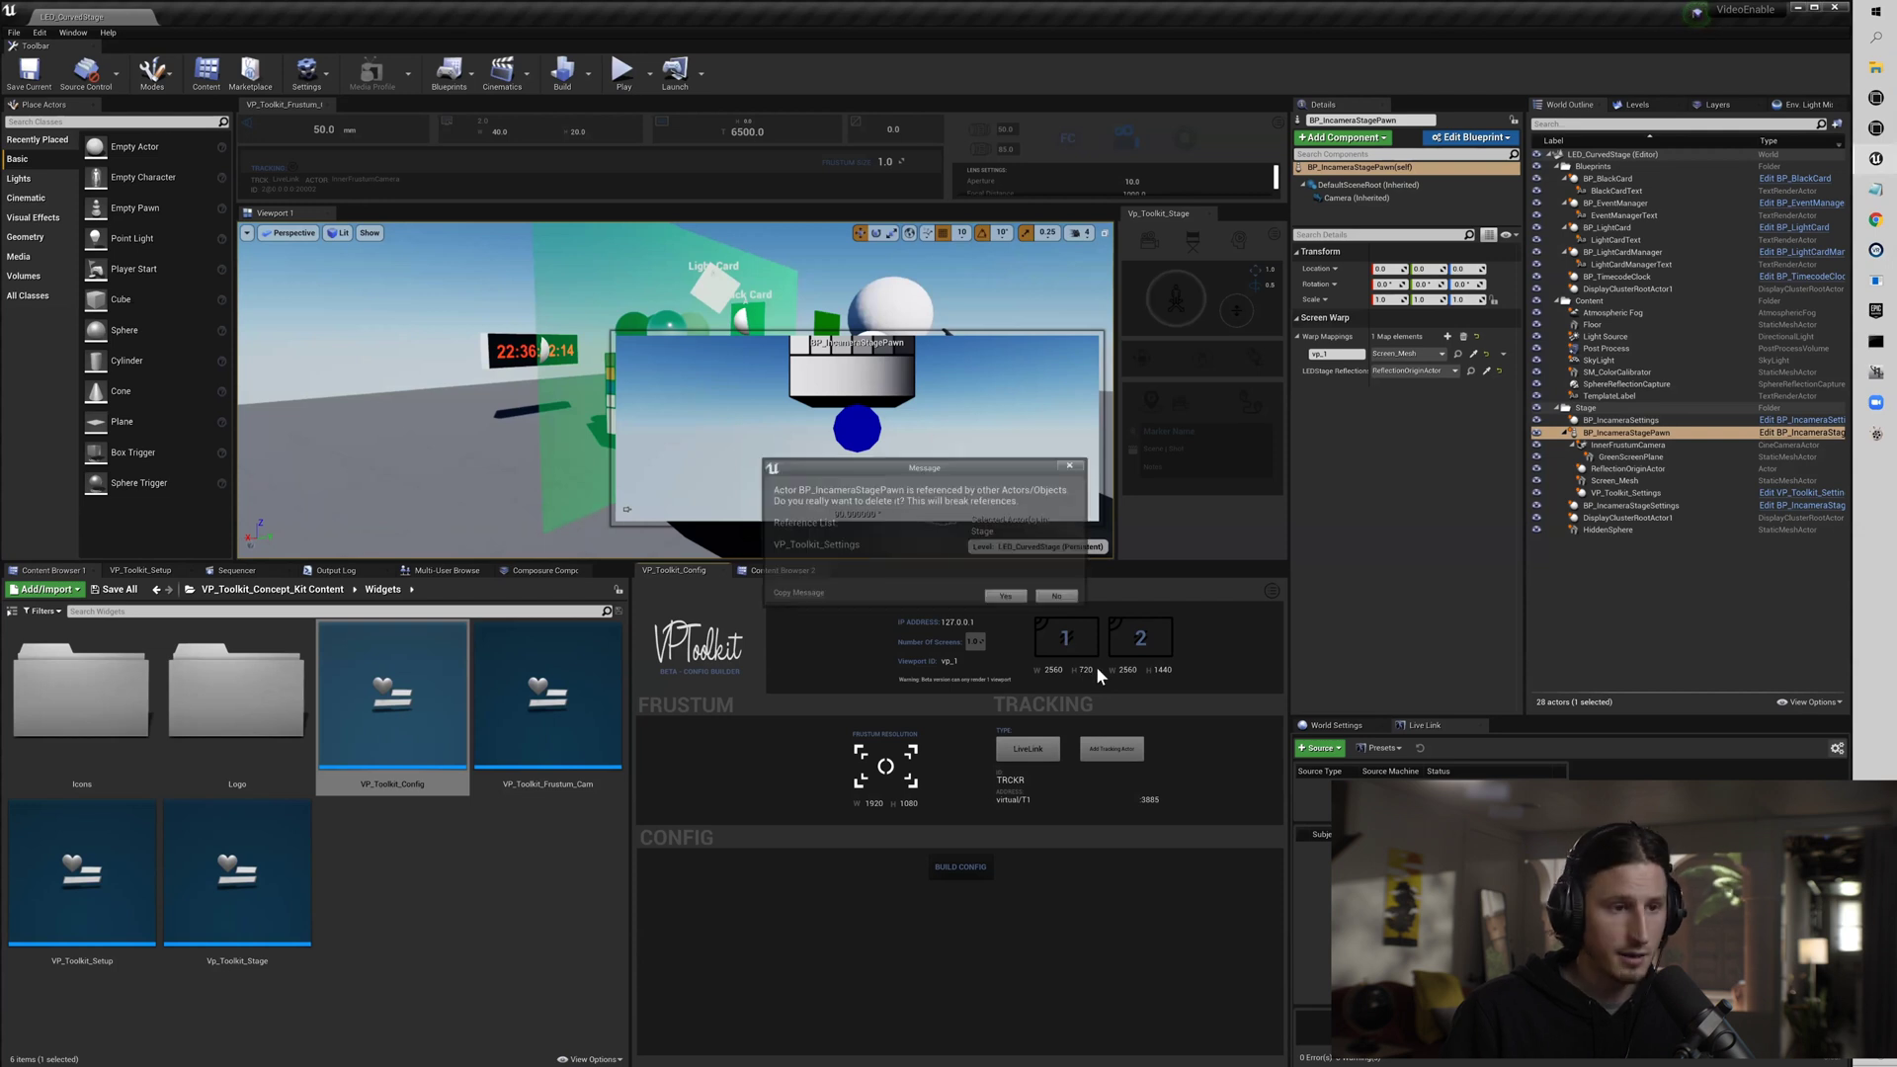
pyautogui.click(1059, 596)
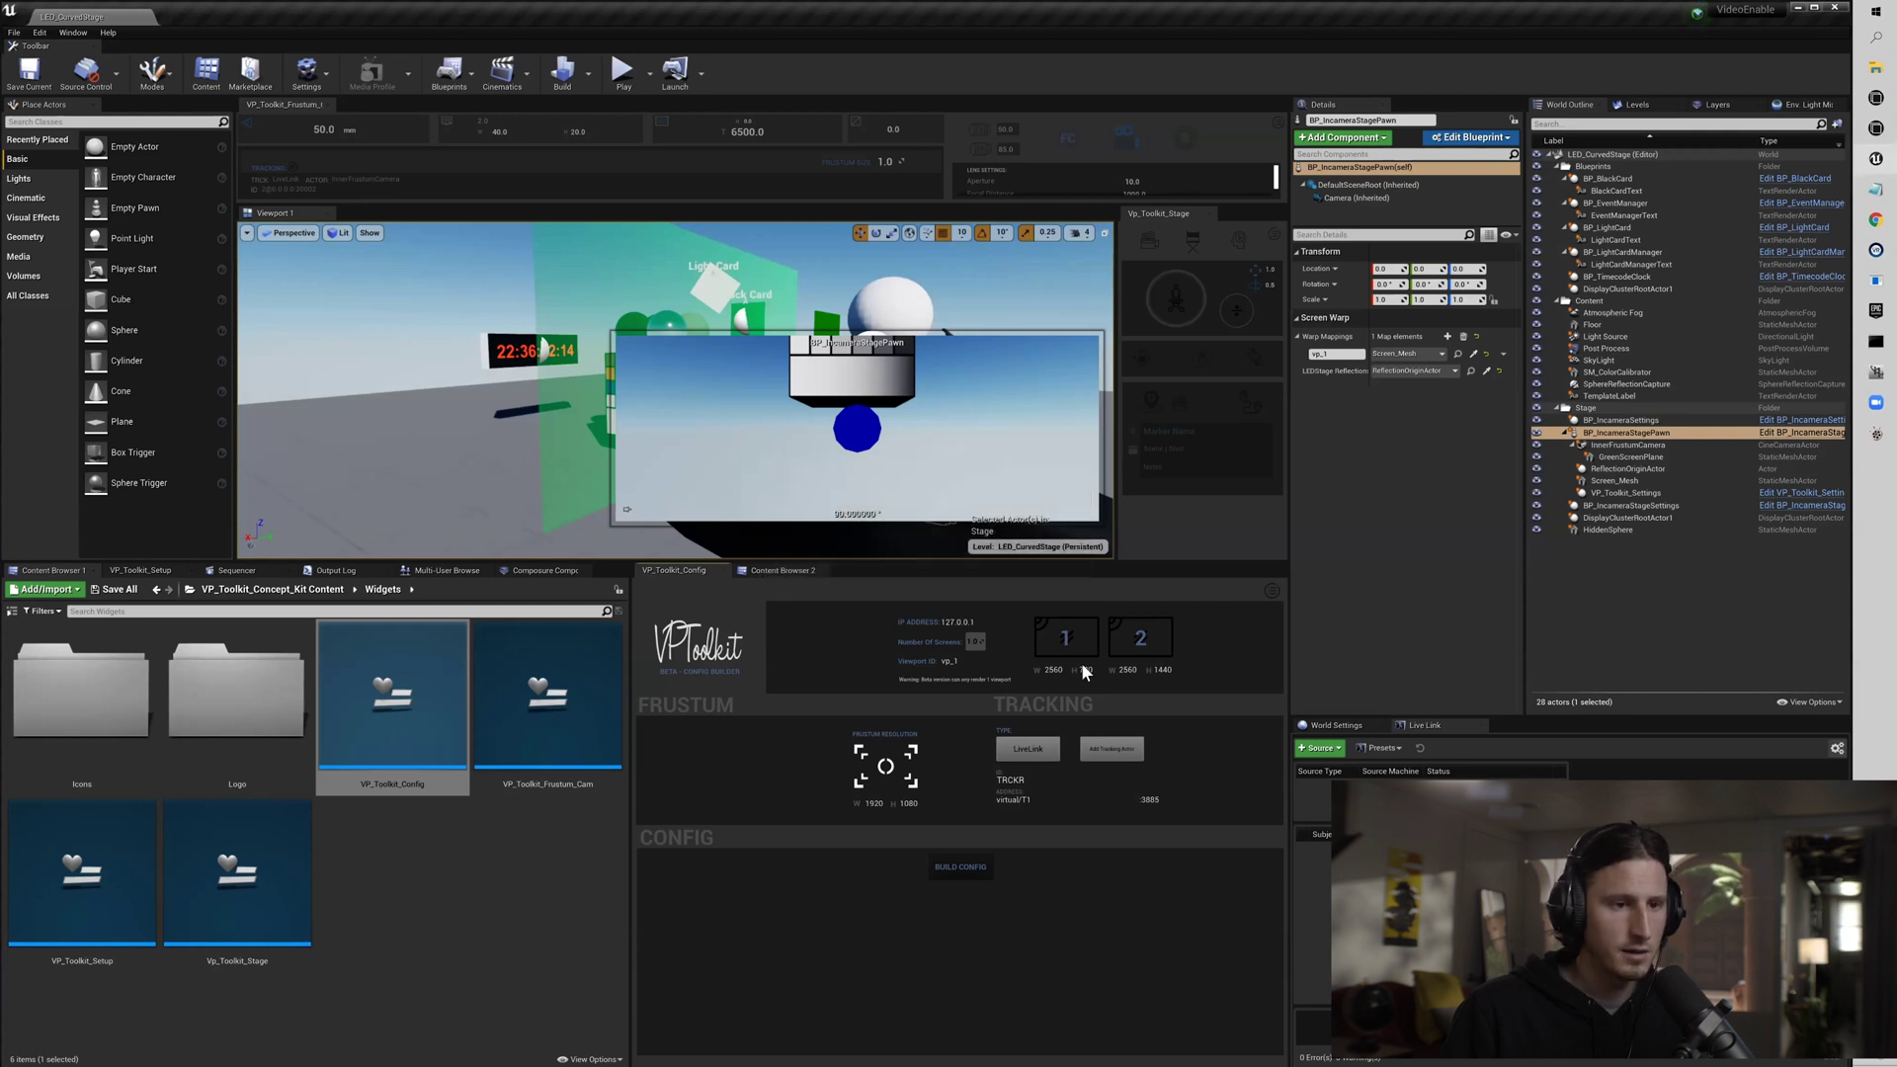
pyautogui.doubleClick(1085, 669)
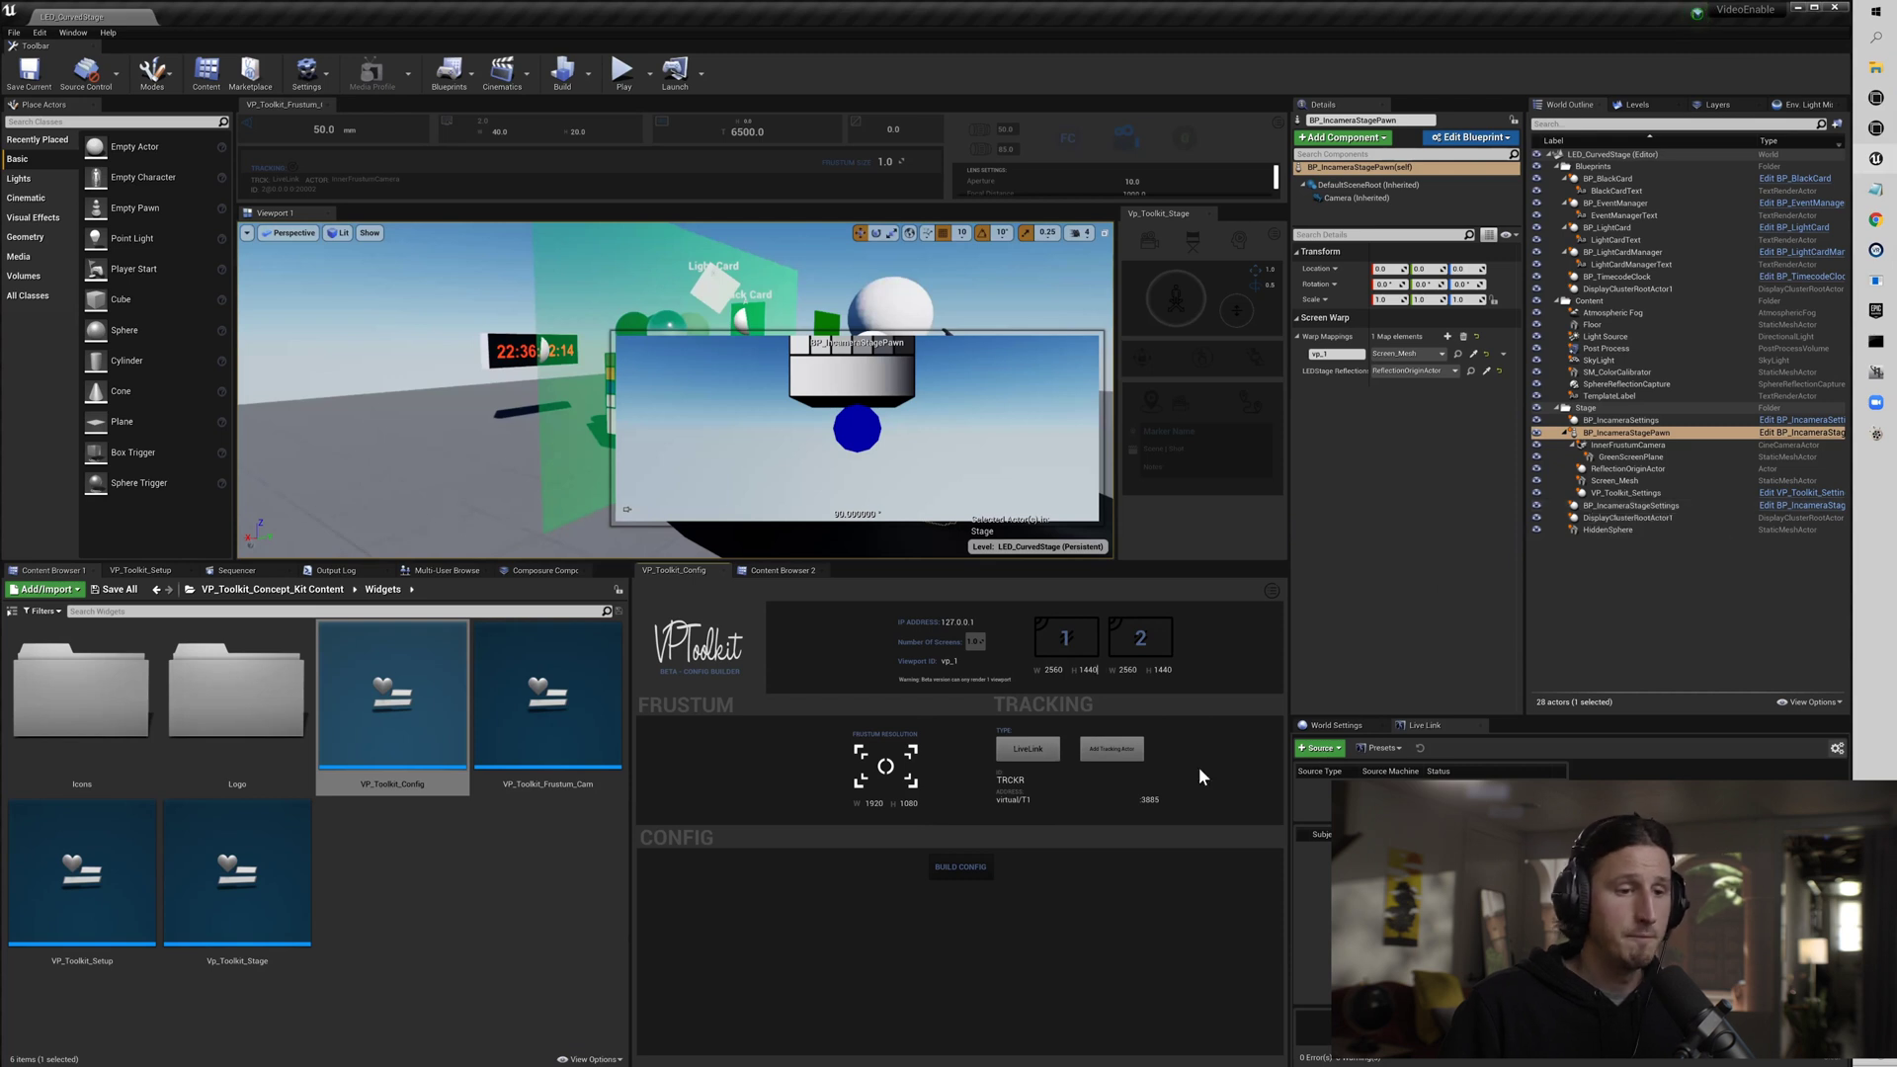
# Set the config builder's tracking type to VRPN, check its ID and address, and add the tracking actor to the level.
pyautogui.doubleClick(1027, 749)
pyautogui.write('VRPN')
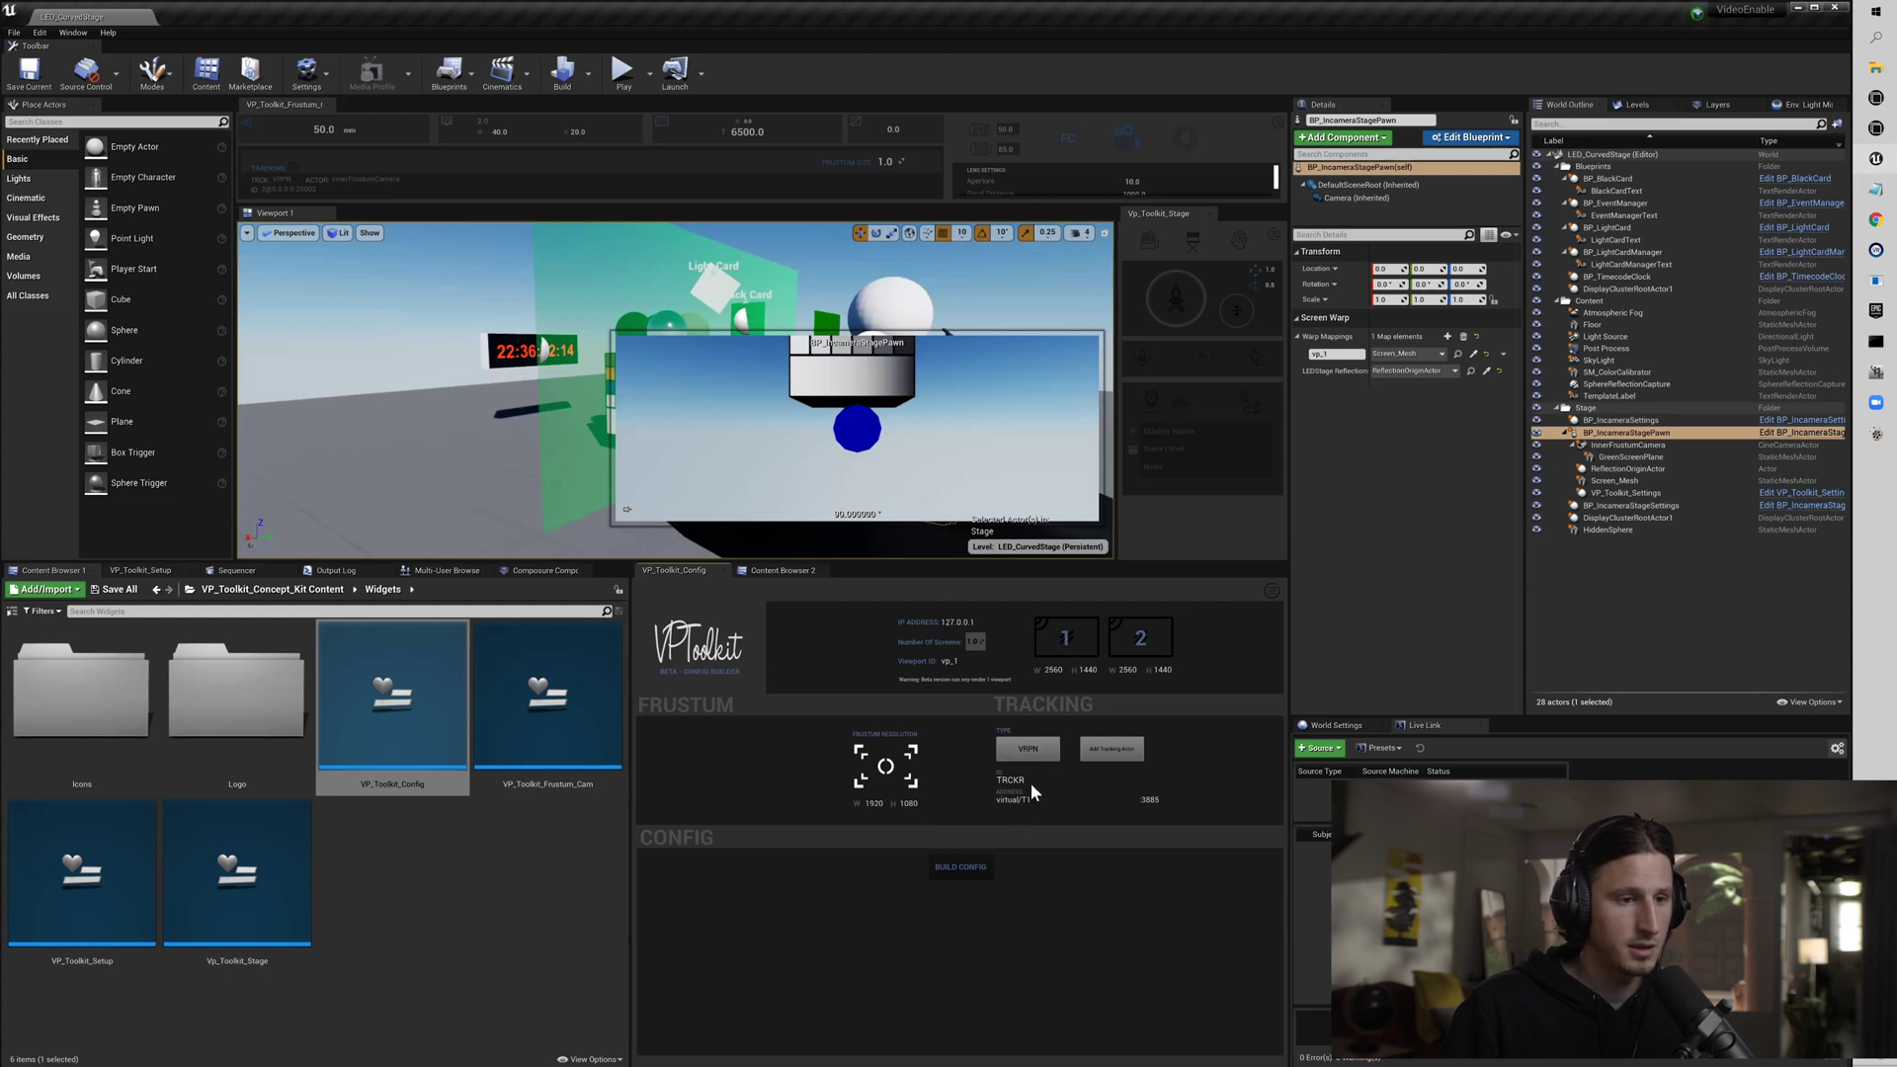
pyautogui.moveTo(1027, 781)
pyautogui.mouseDown()
pyautogui.moveTo(993, 782)
pyautogui.moveTo(1030, 781)
pyautogui.mouseUp()
pyautogui.click(998, 780)
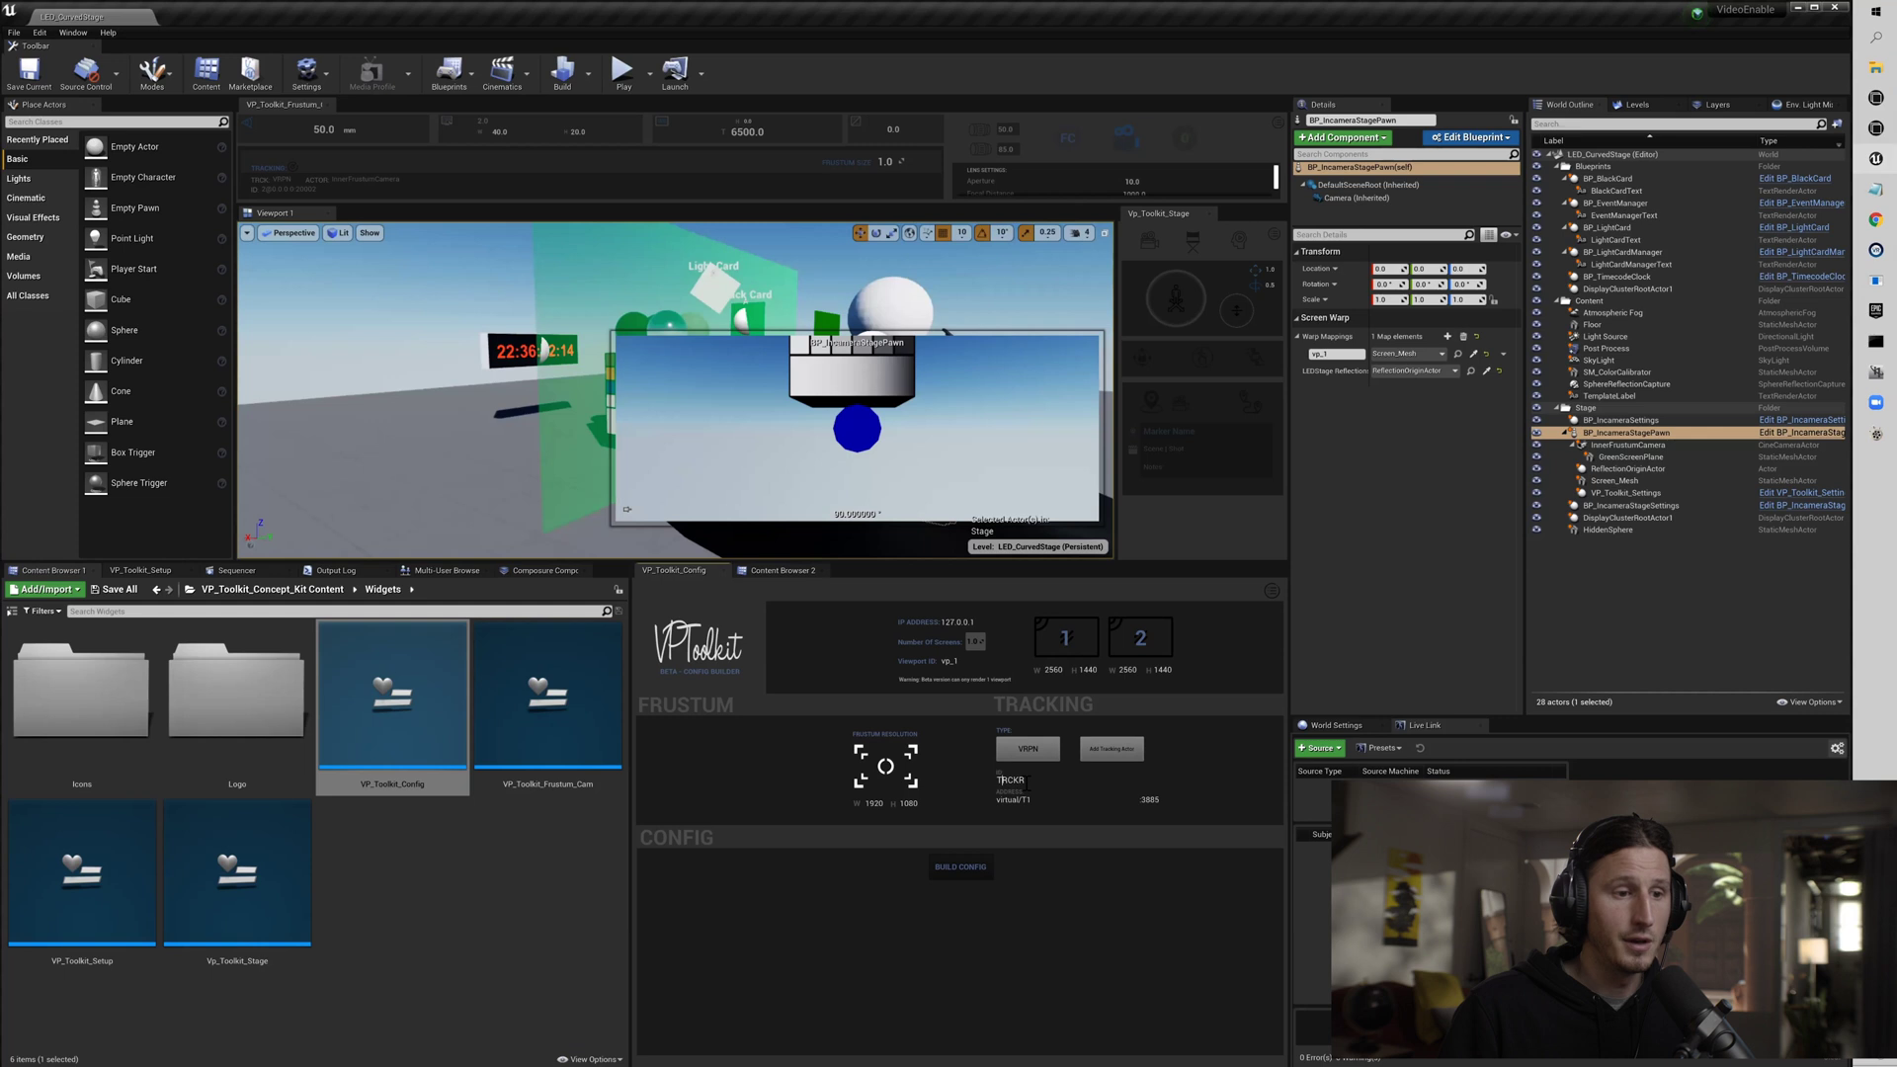
pyautogui.moveTo(1027, 781)
pyautogui.mouseDown()
pyautogui.moveTo(993, 782)
pyautogui.moveTo(1040, 801)
pyautogui.mouseUp()
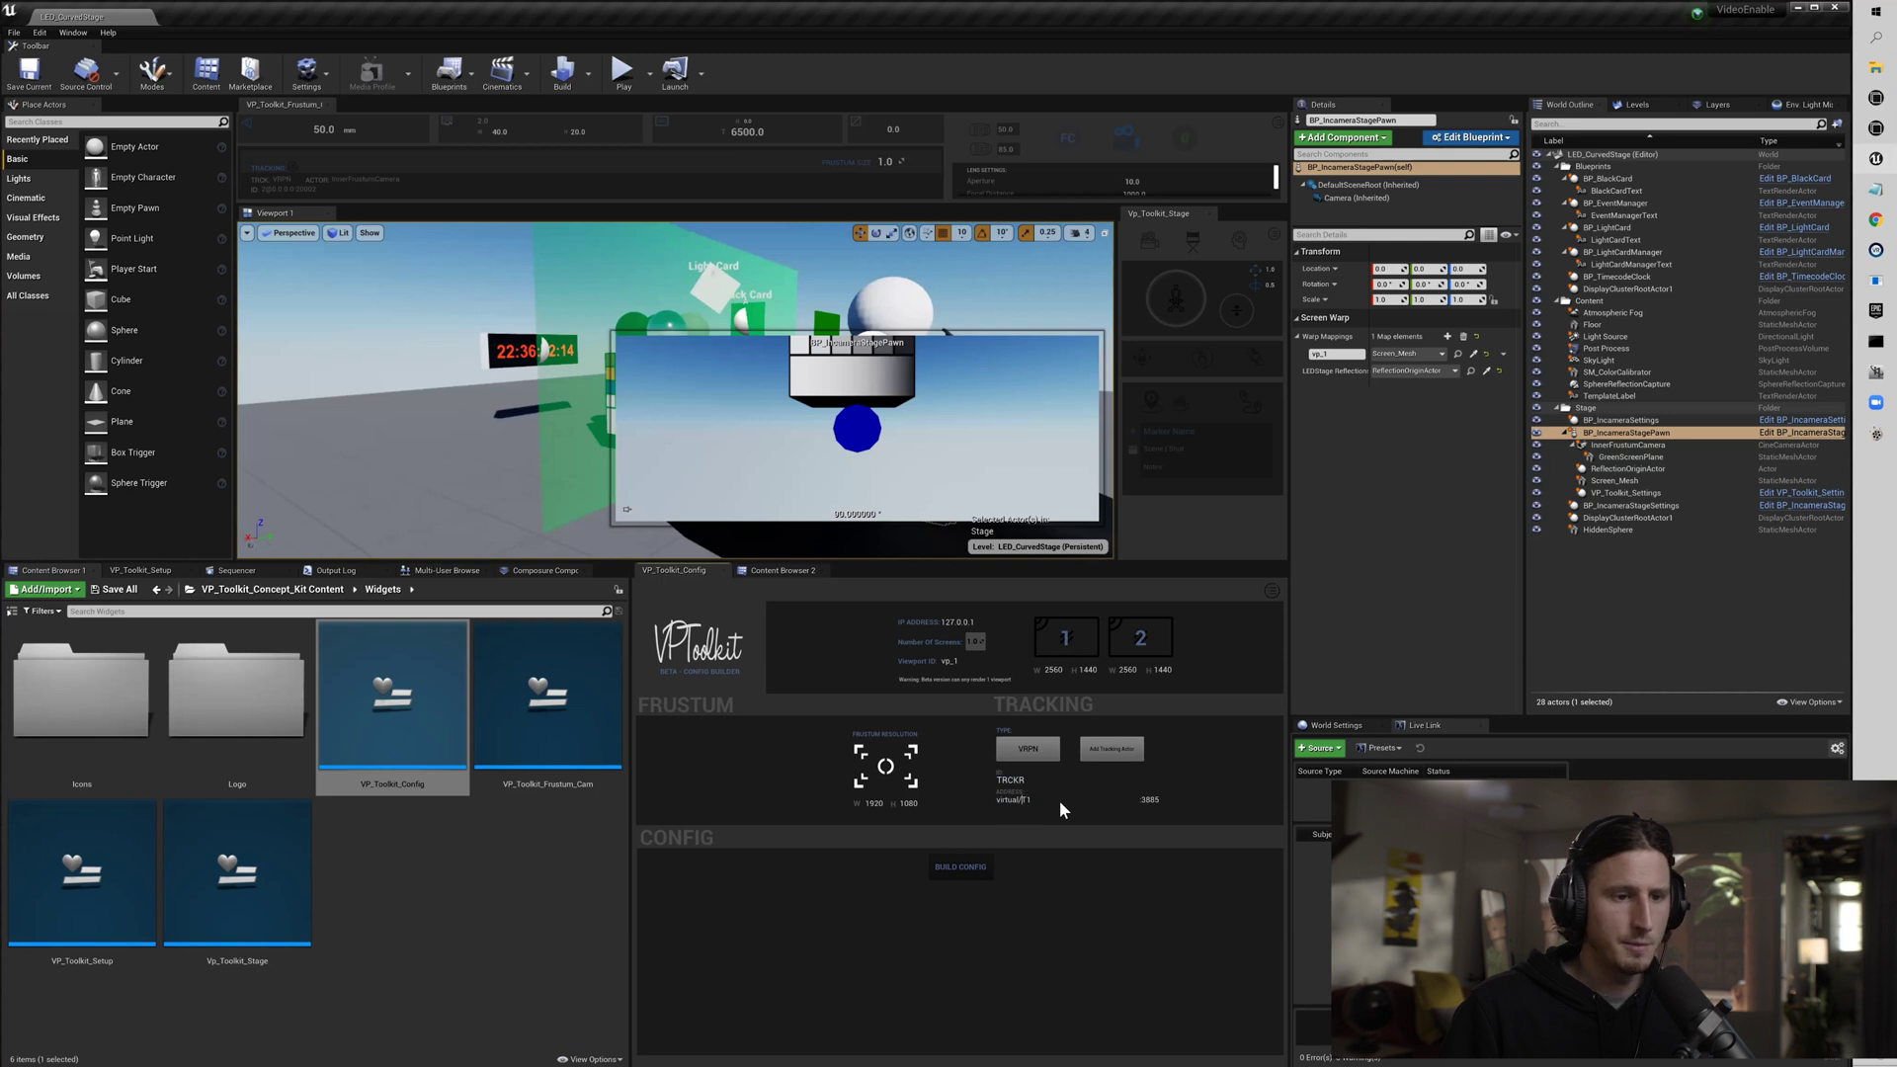
pyautogui.click(1112, 753)
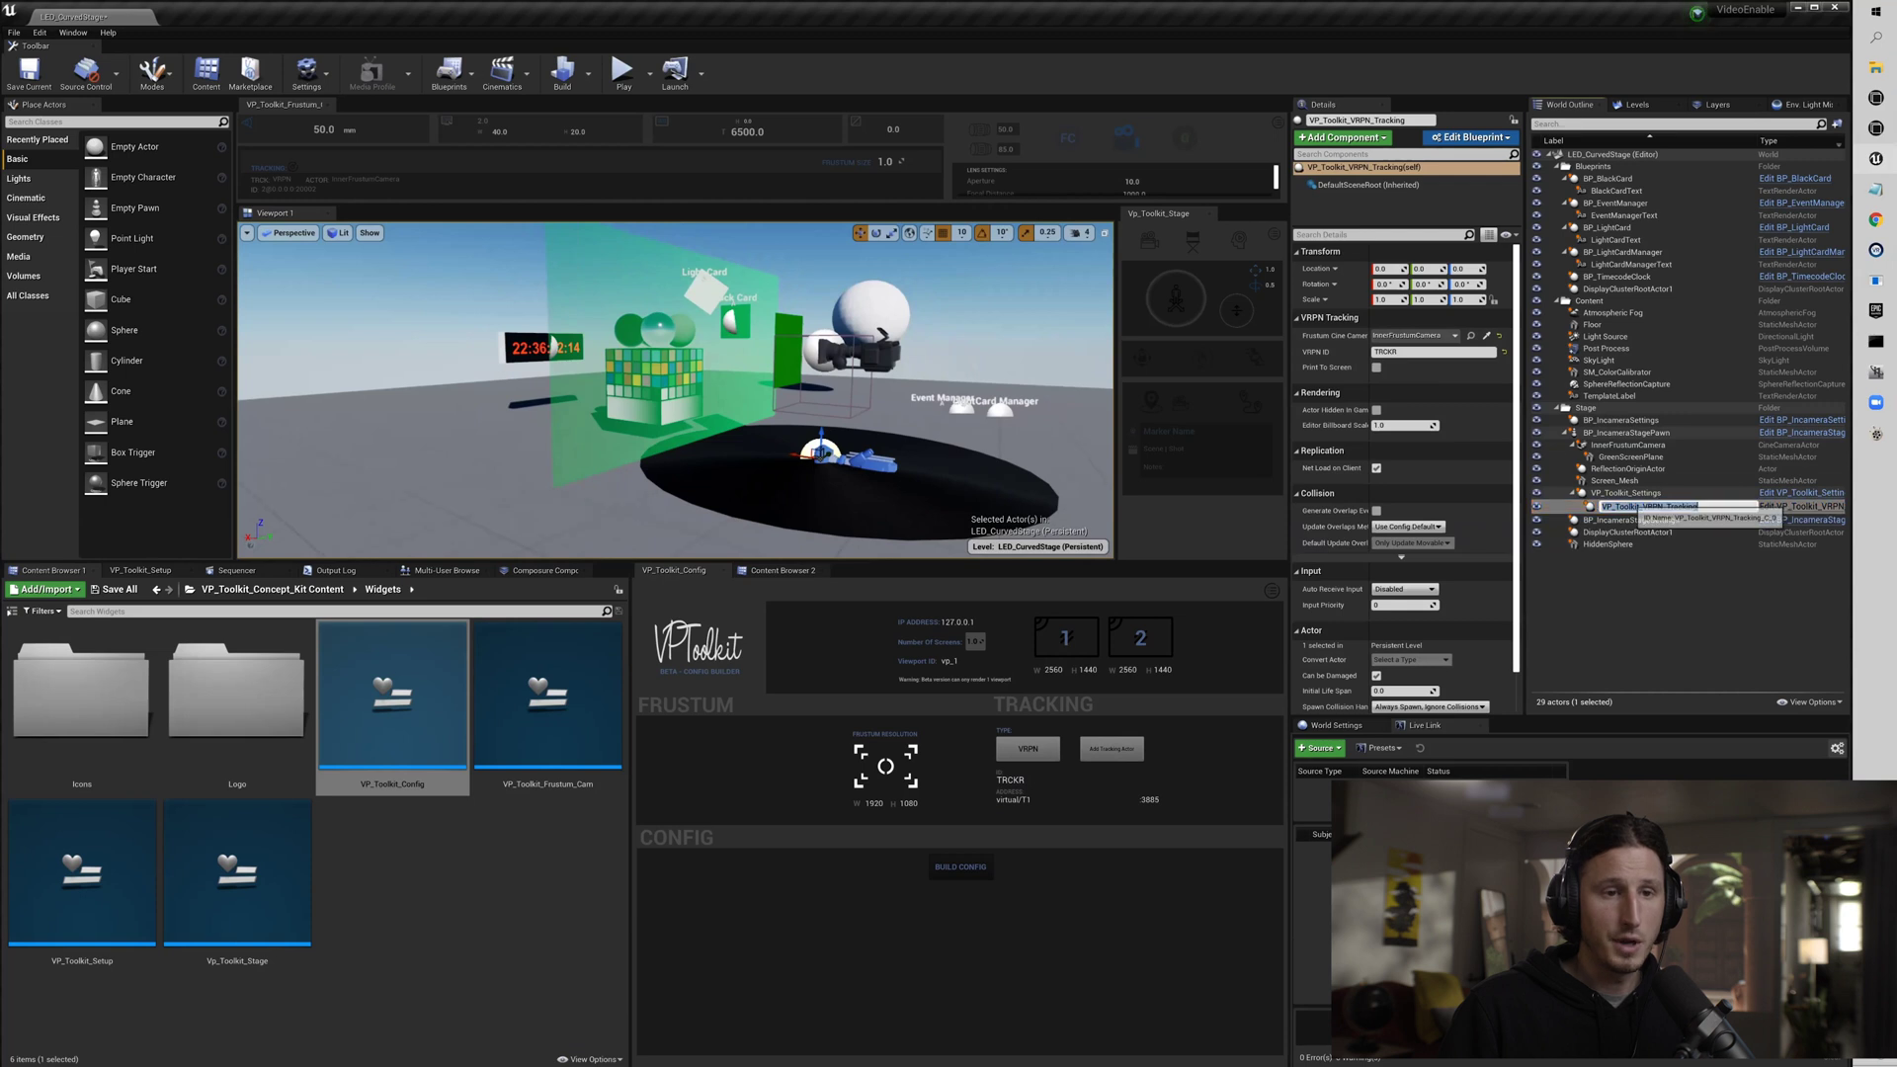
# Inspect the VRPN ID of the VP_Toolkit_VRPN_Tracking actor, widening its details for a better view.
pyautogui.click(1631, 518)
pyautogui.click(1631, 505)
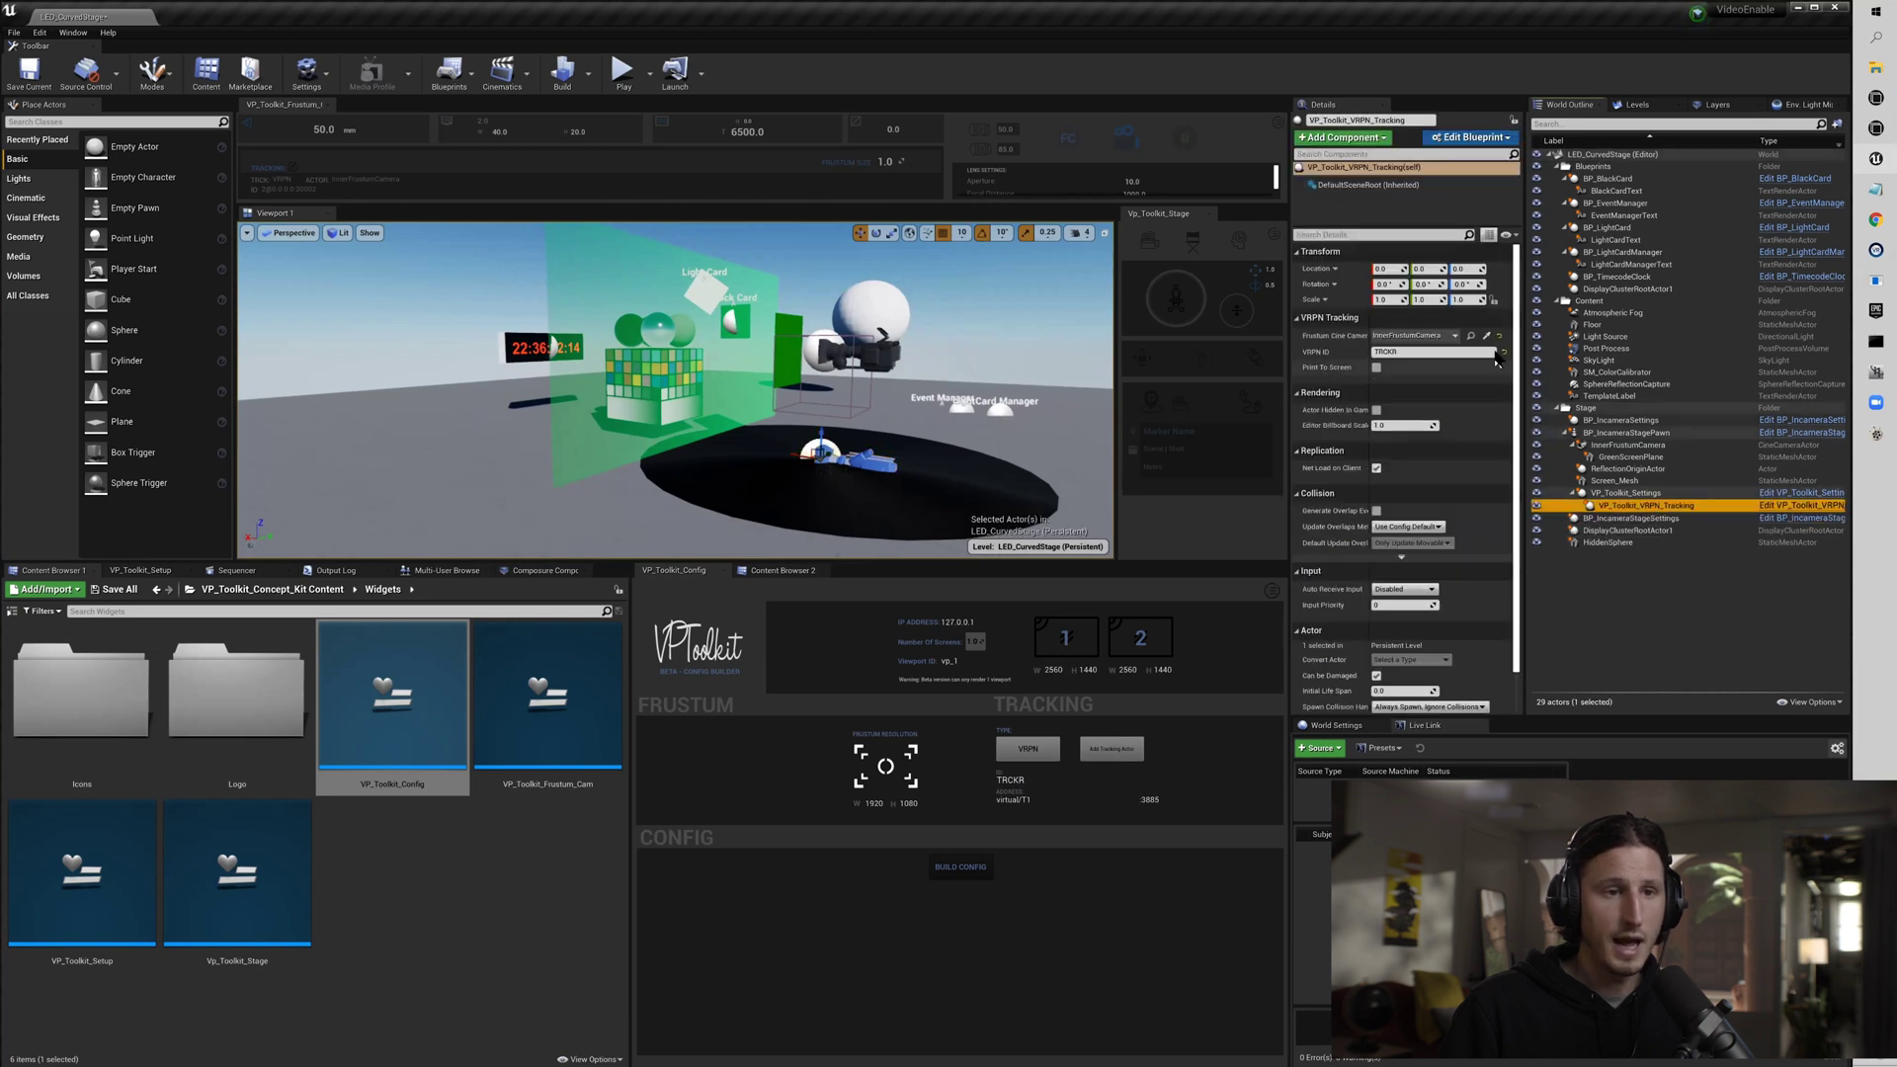
pyautogui.moveTo(1527, 395); pyautogui.dragTo(1547, 395)
pyautogui.click(1443, 352)
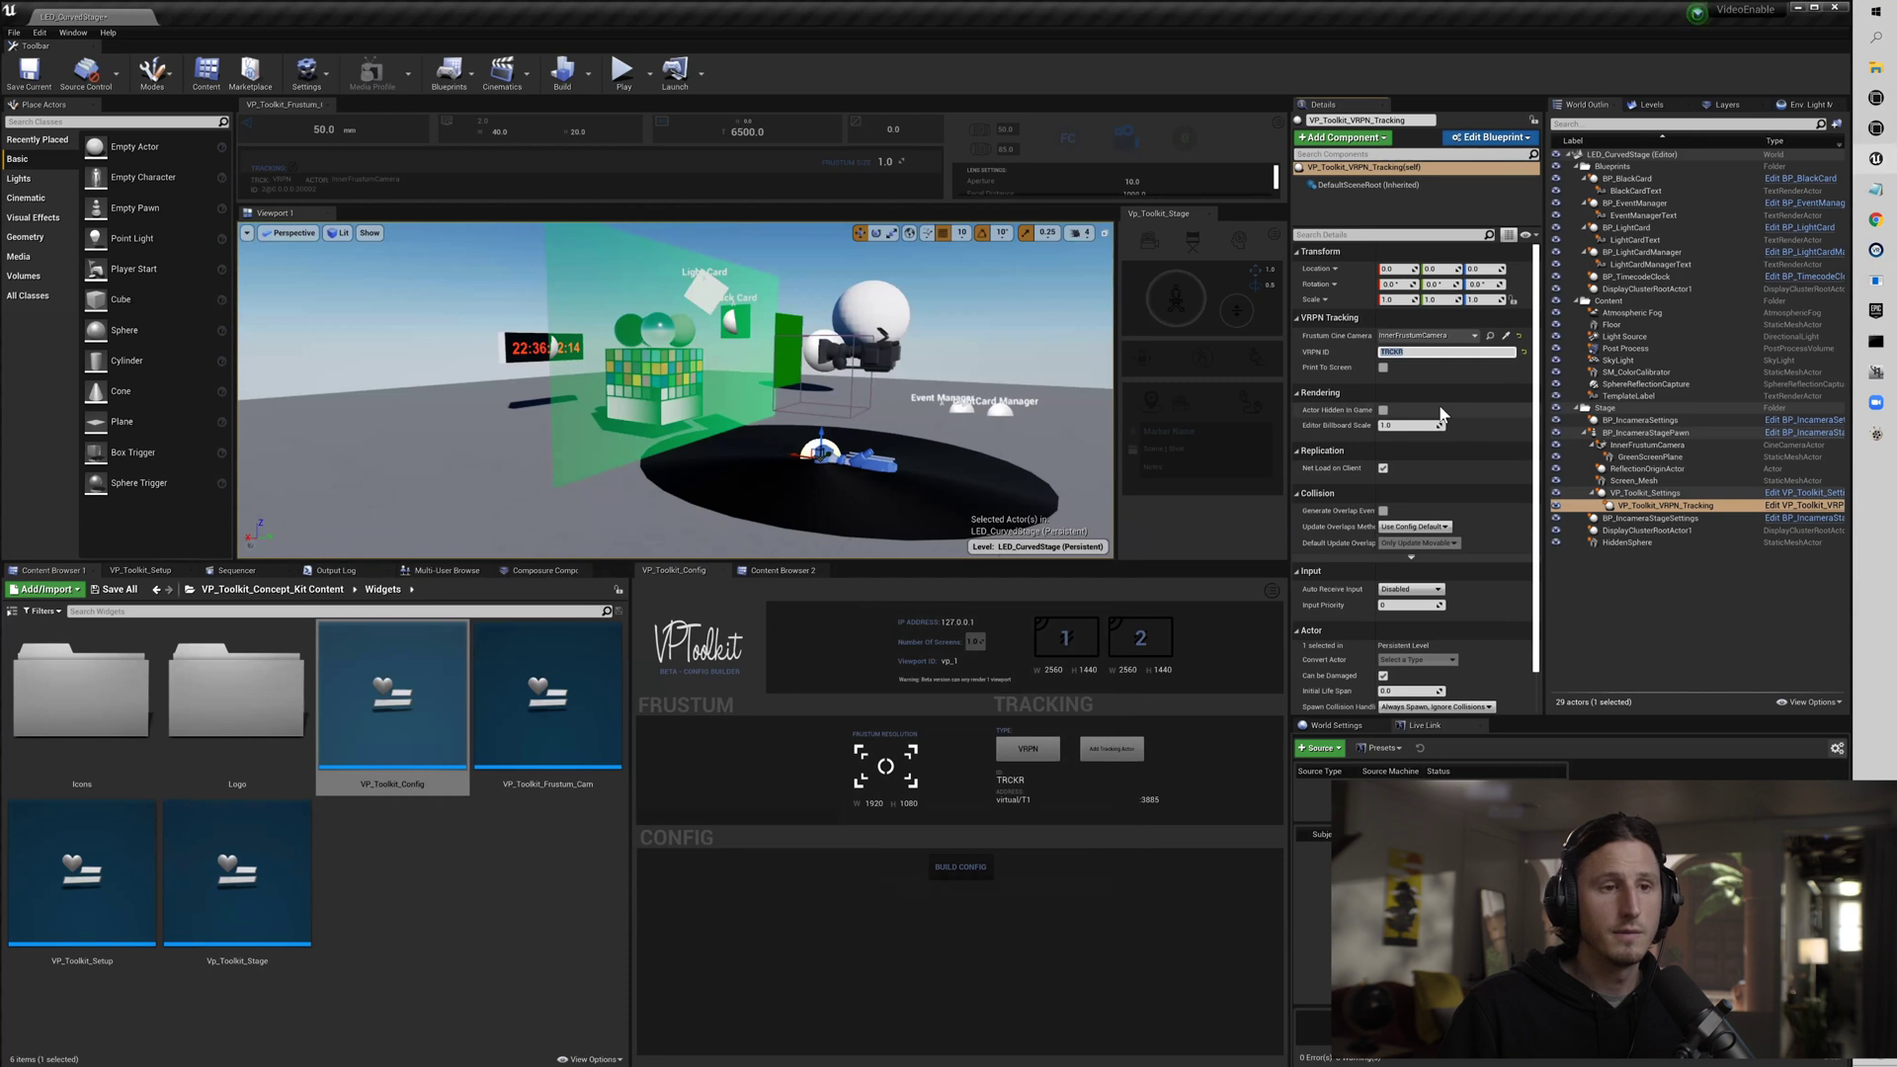
pyautogui.click(1430, 353)
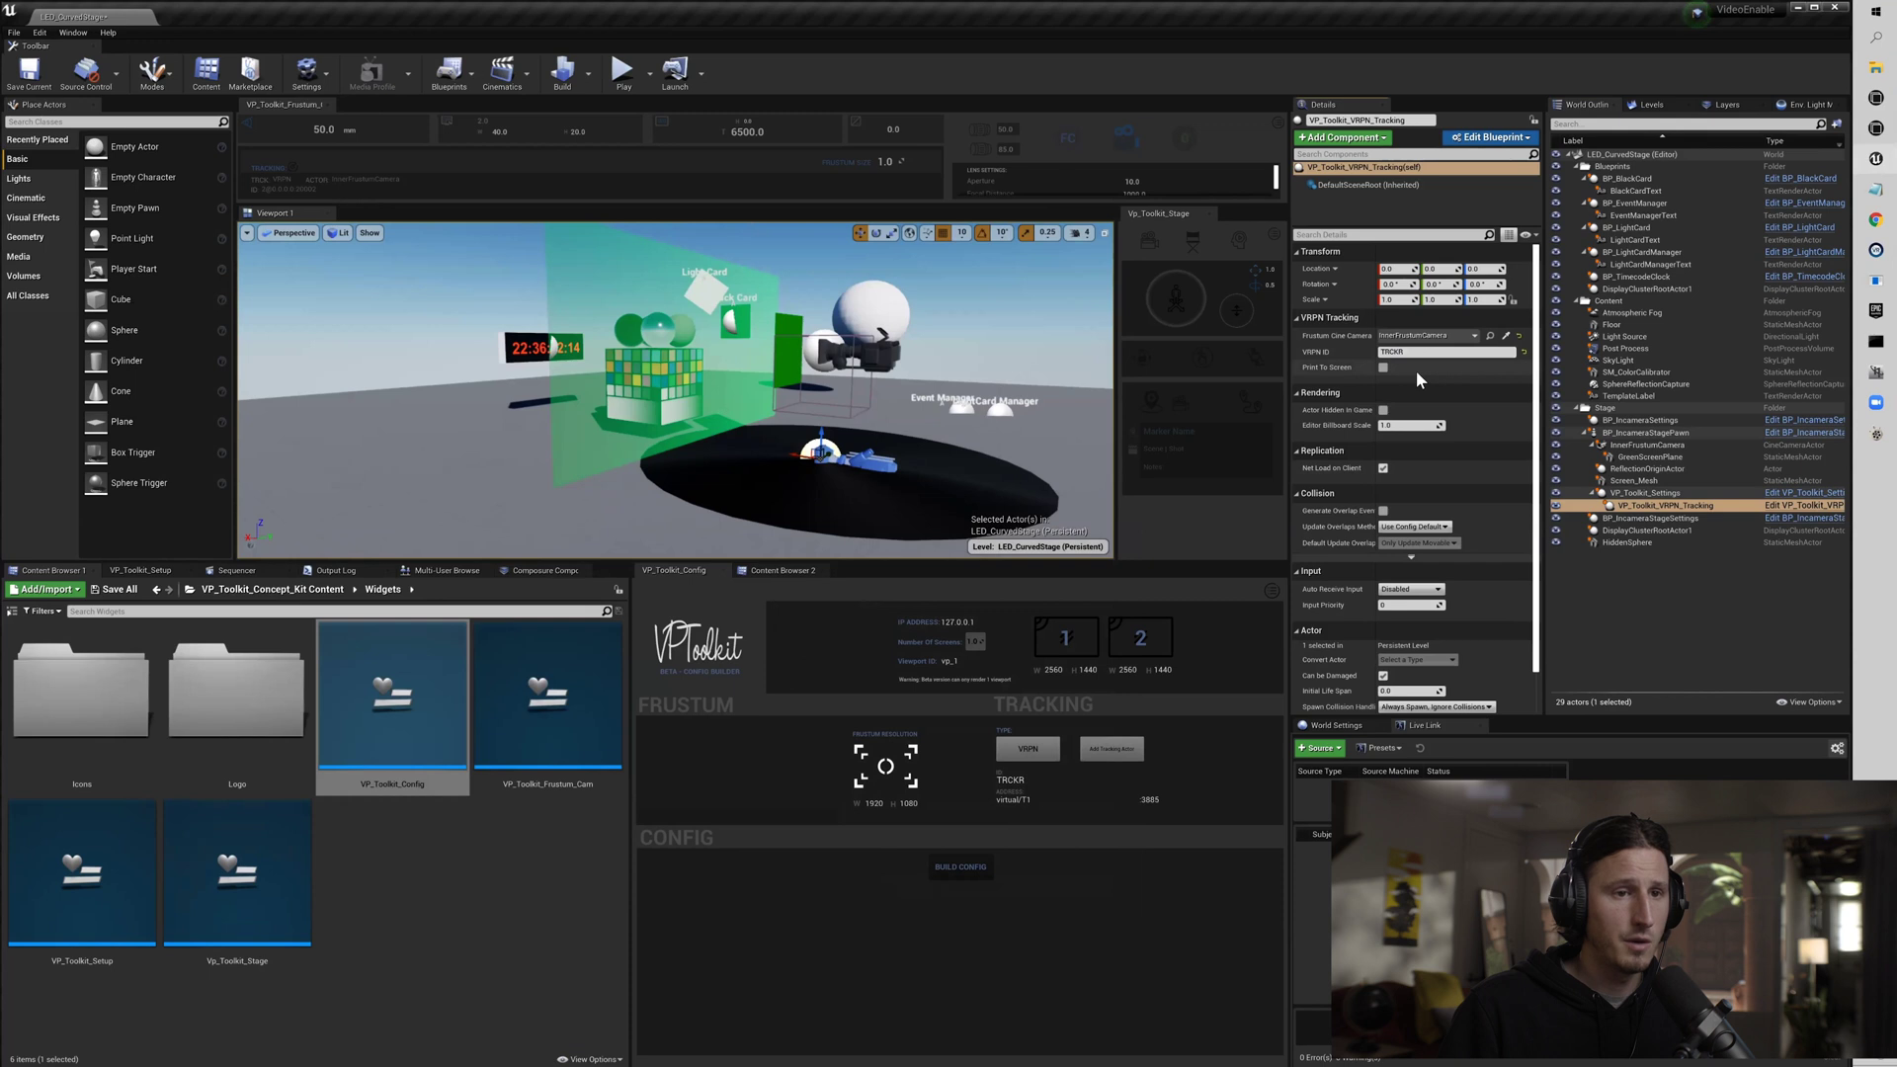
# Delete the VP_Toolkit_VRPN_Tracking actor and set the tracking type back to LiveLink.
pyautogui.click(1665, 506)
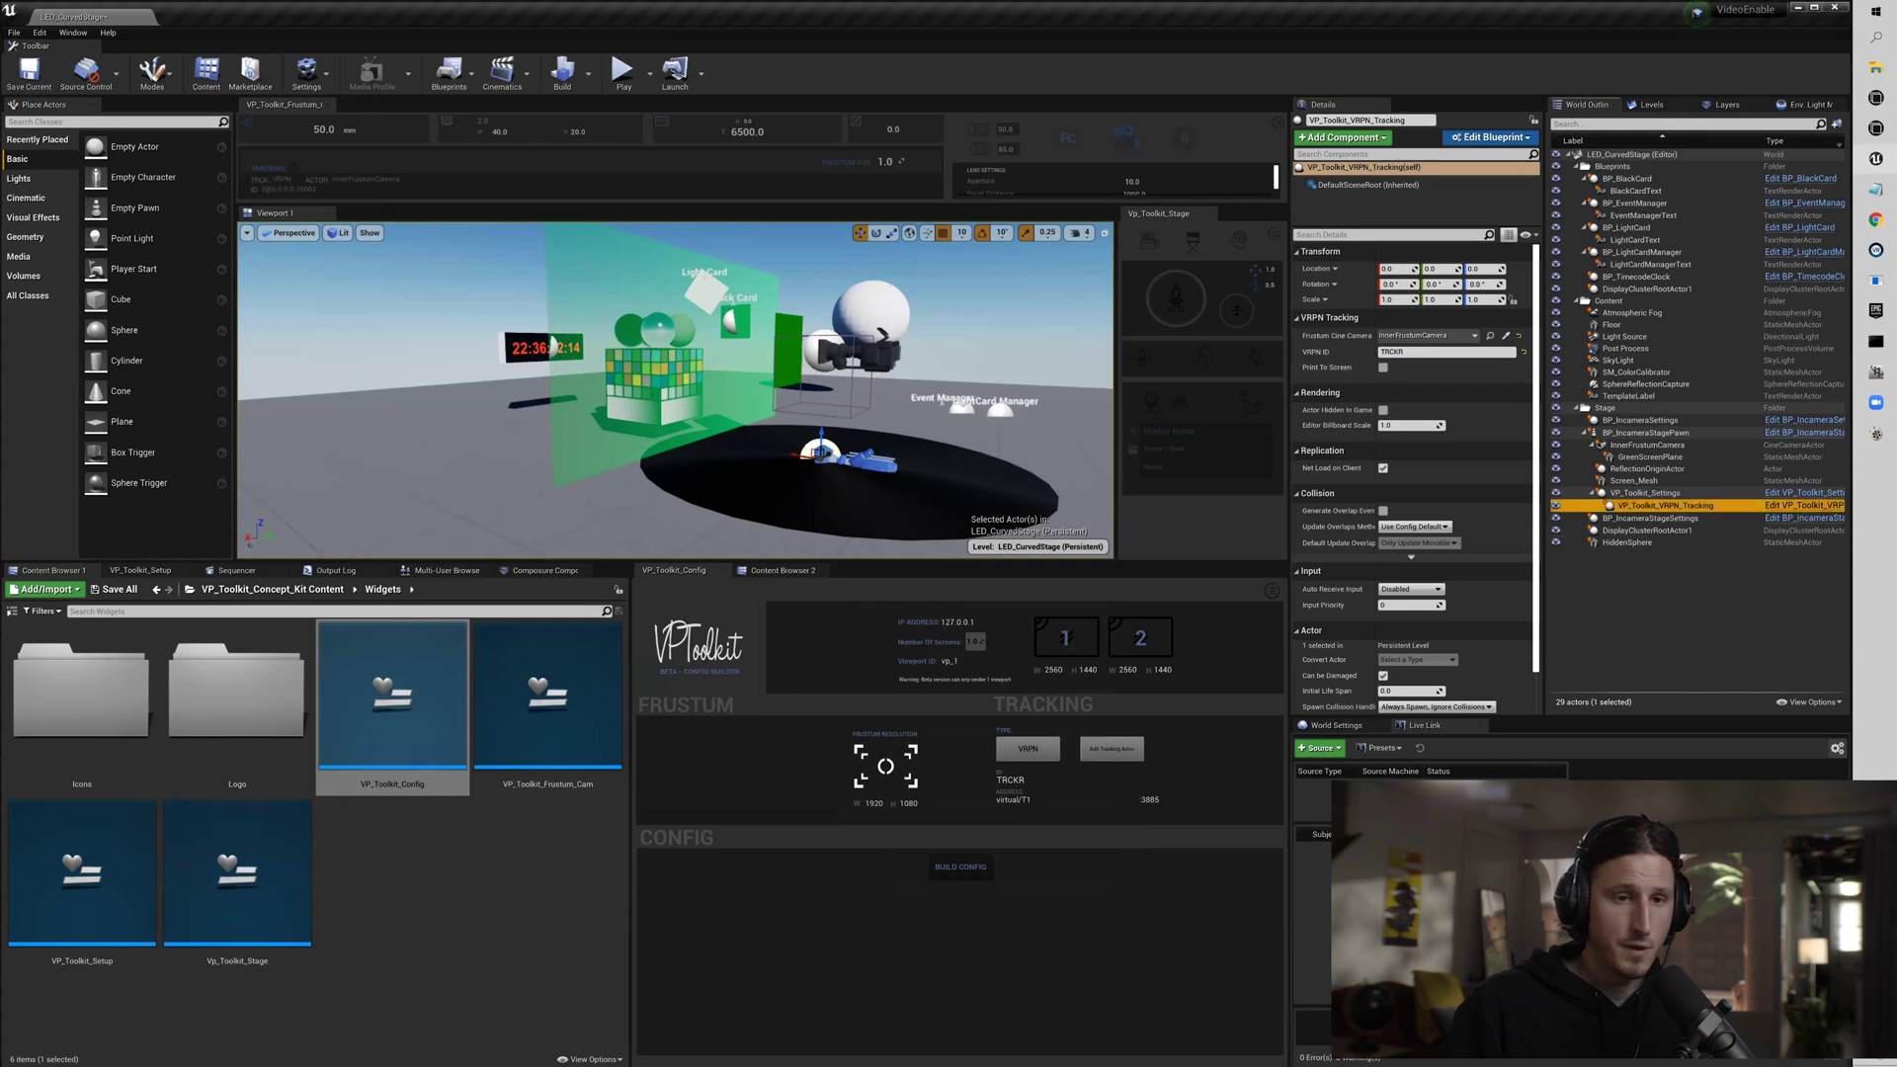
pyautogui.press('Delete')
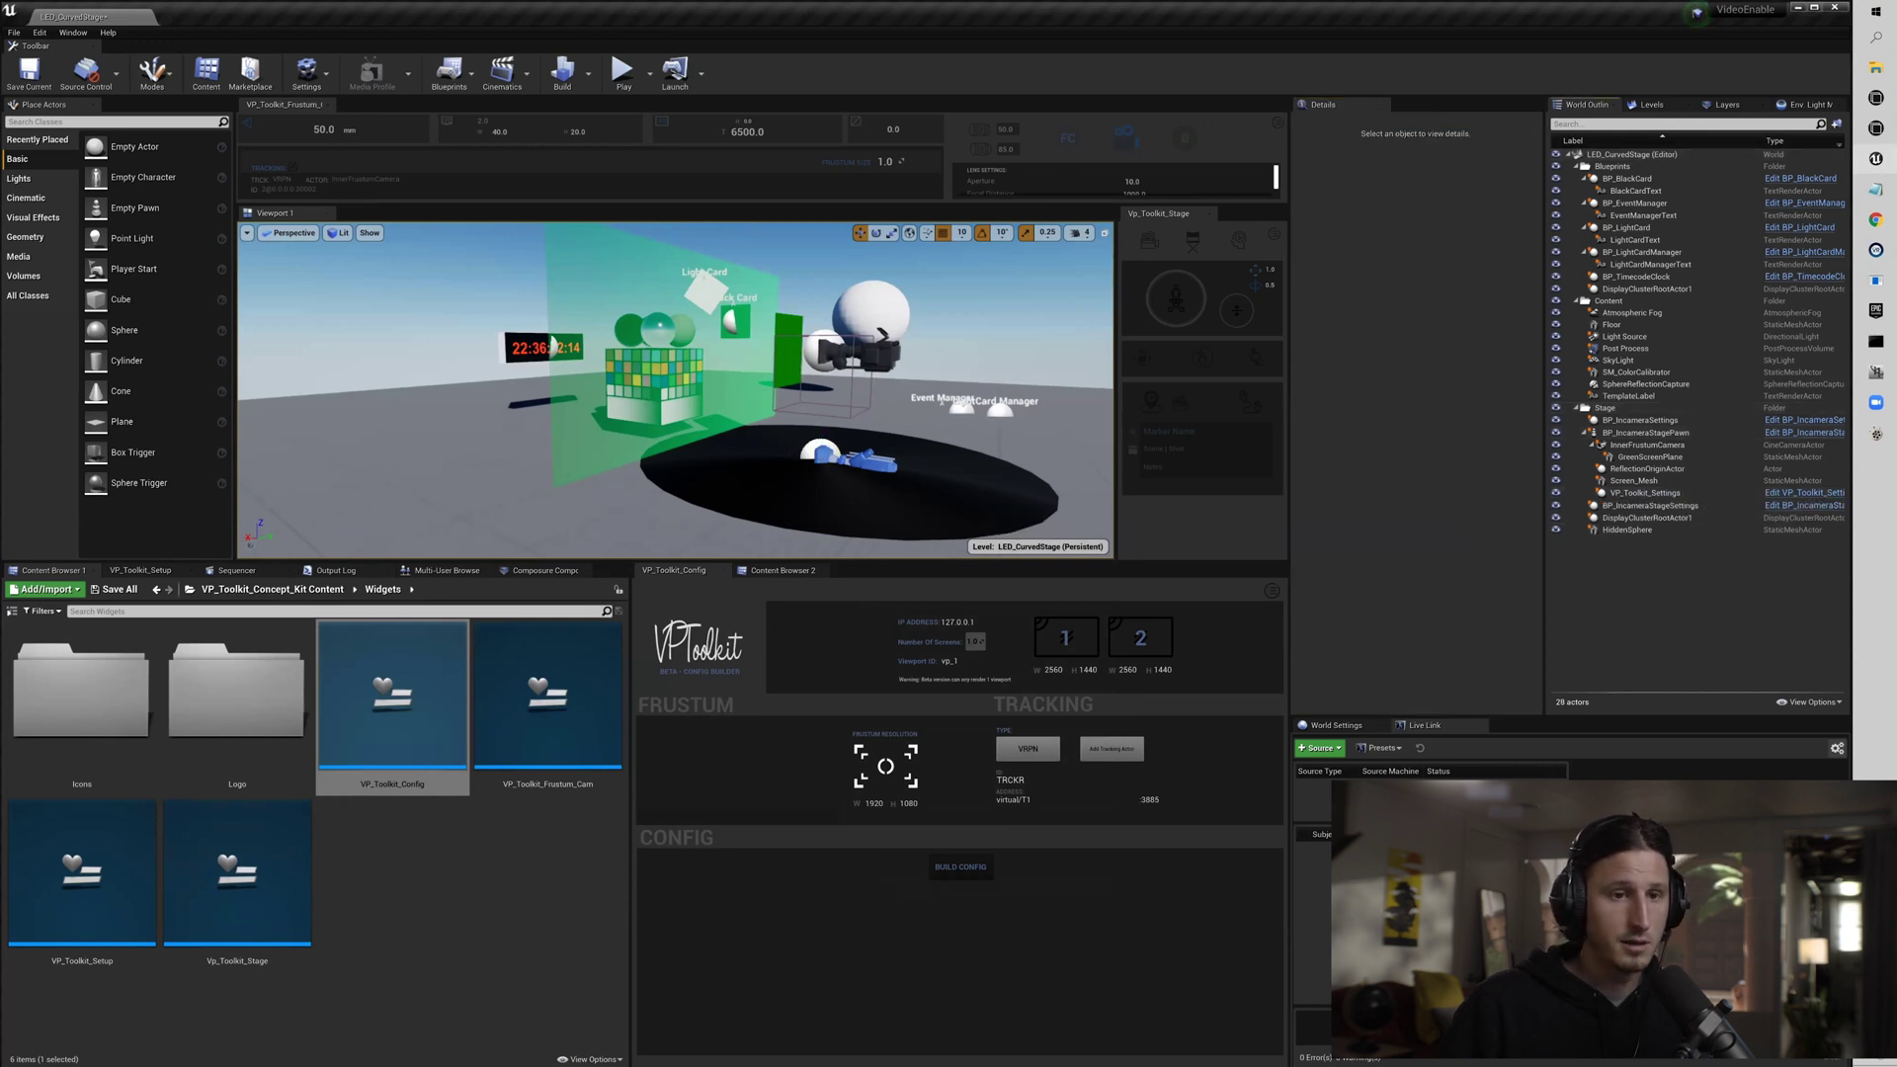
pyautogui.click(1054, 755)
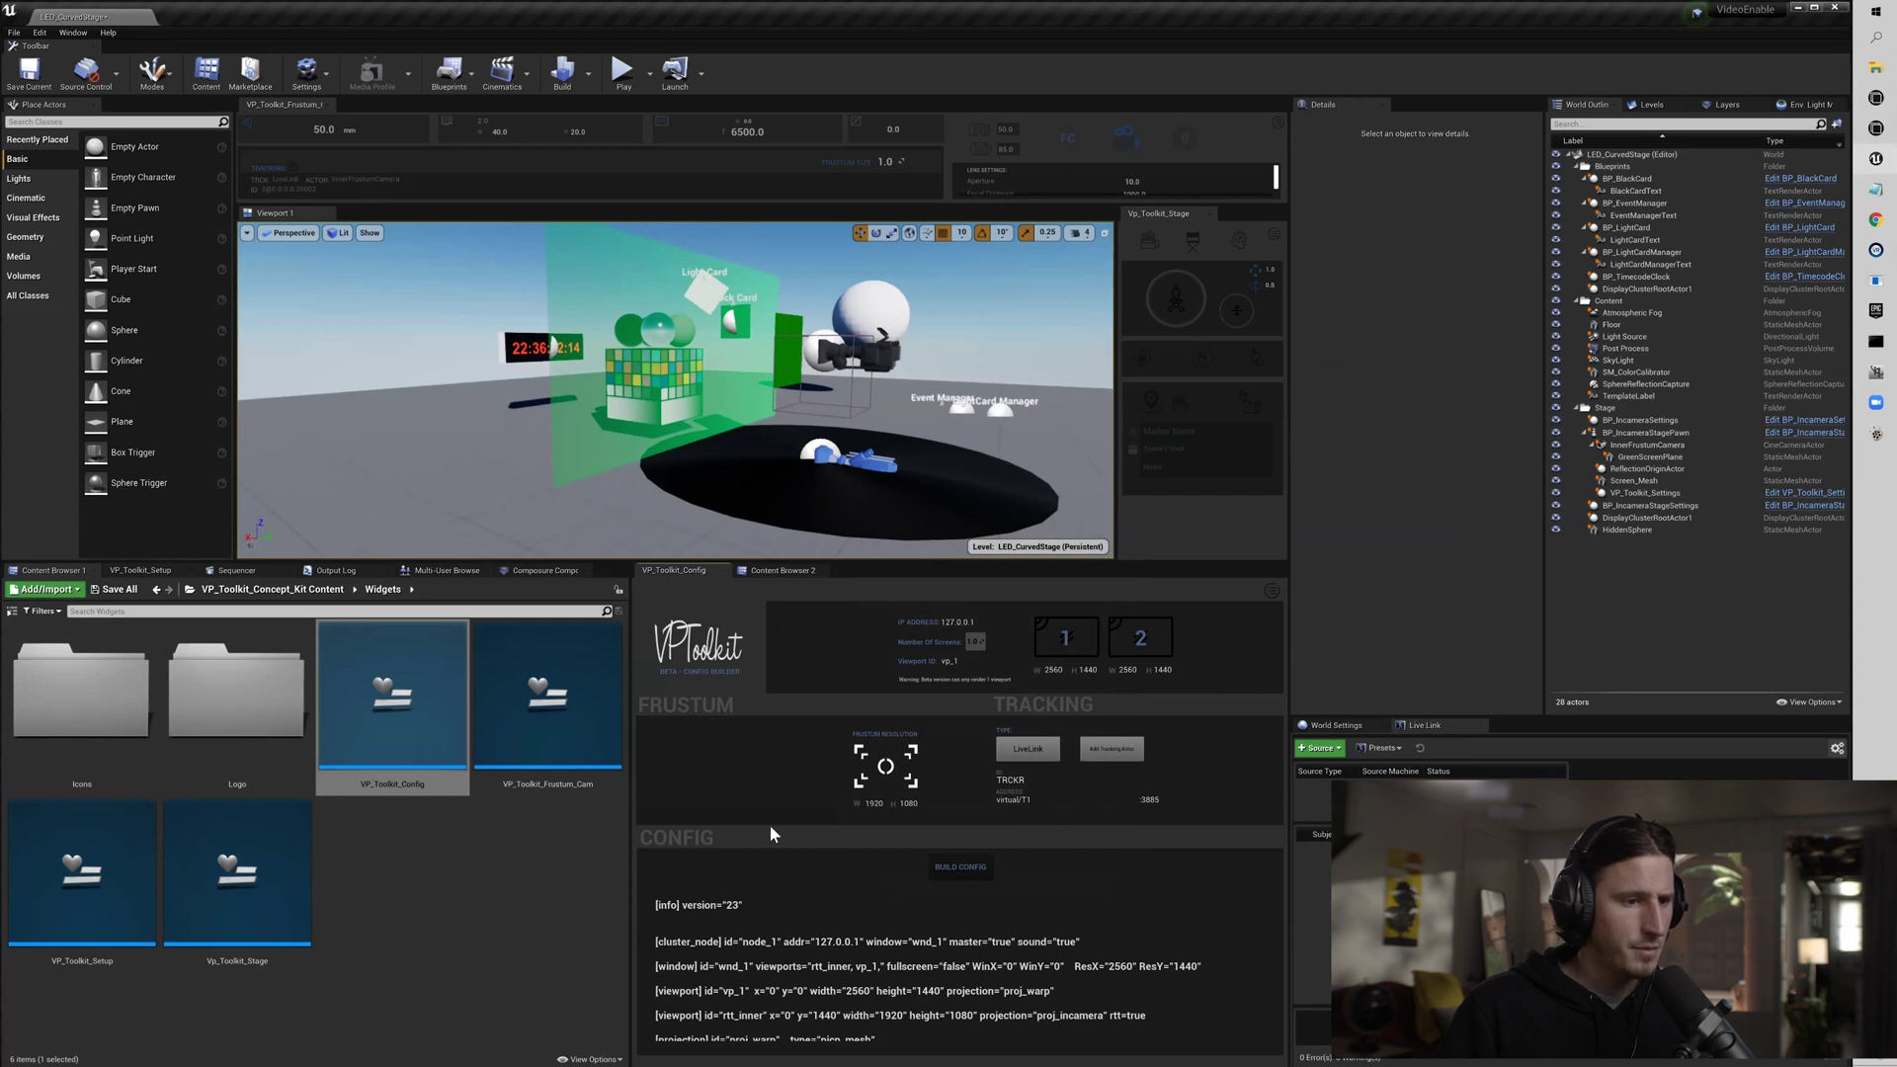
# Build the configuration and copy all of the generated config text.
pyautogui.rightClick(781, 942)
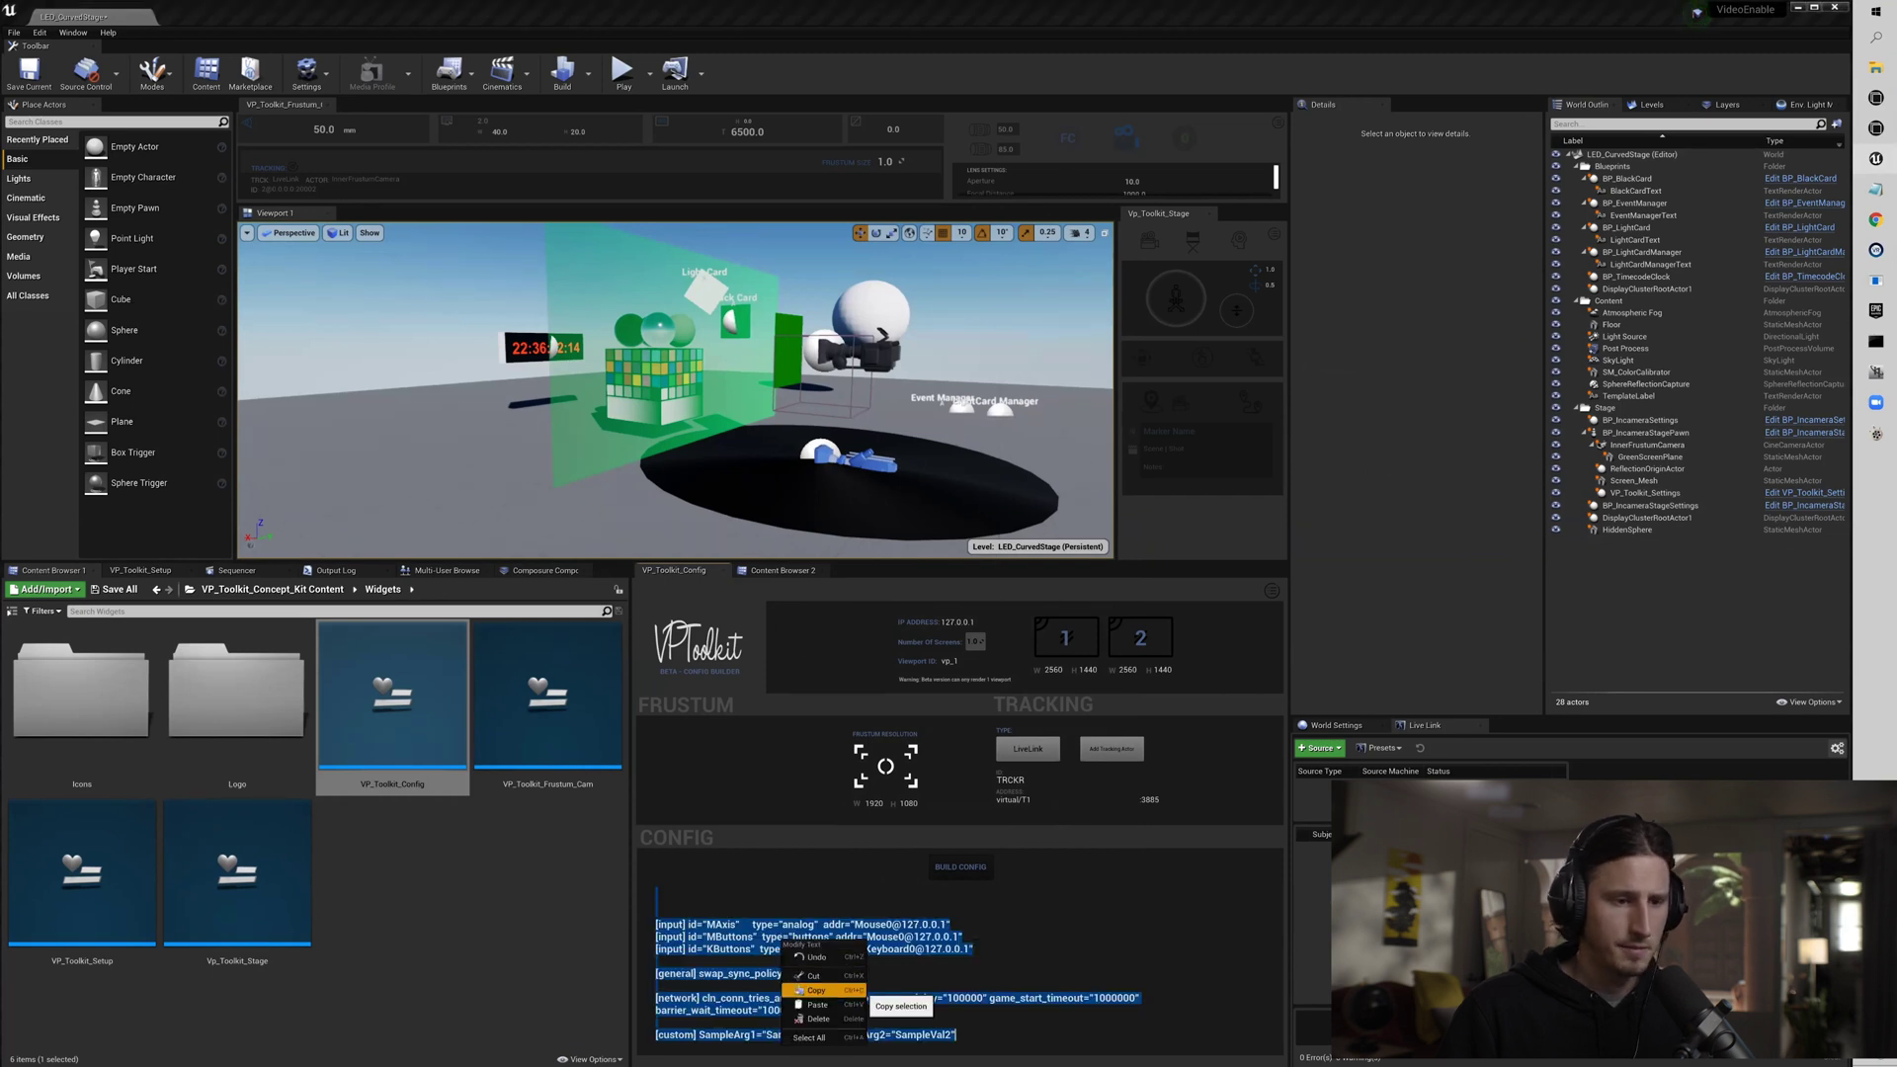
pyautogui.click(816, 990)
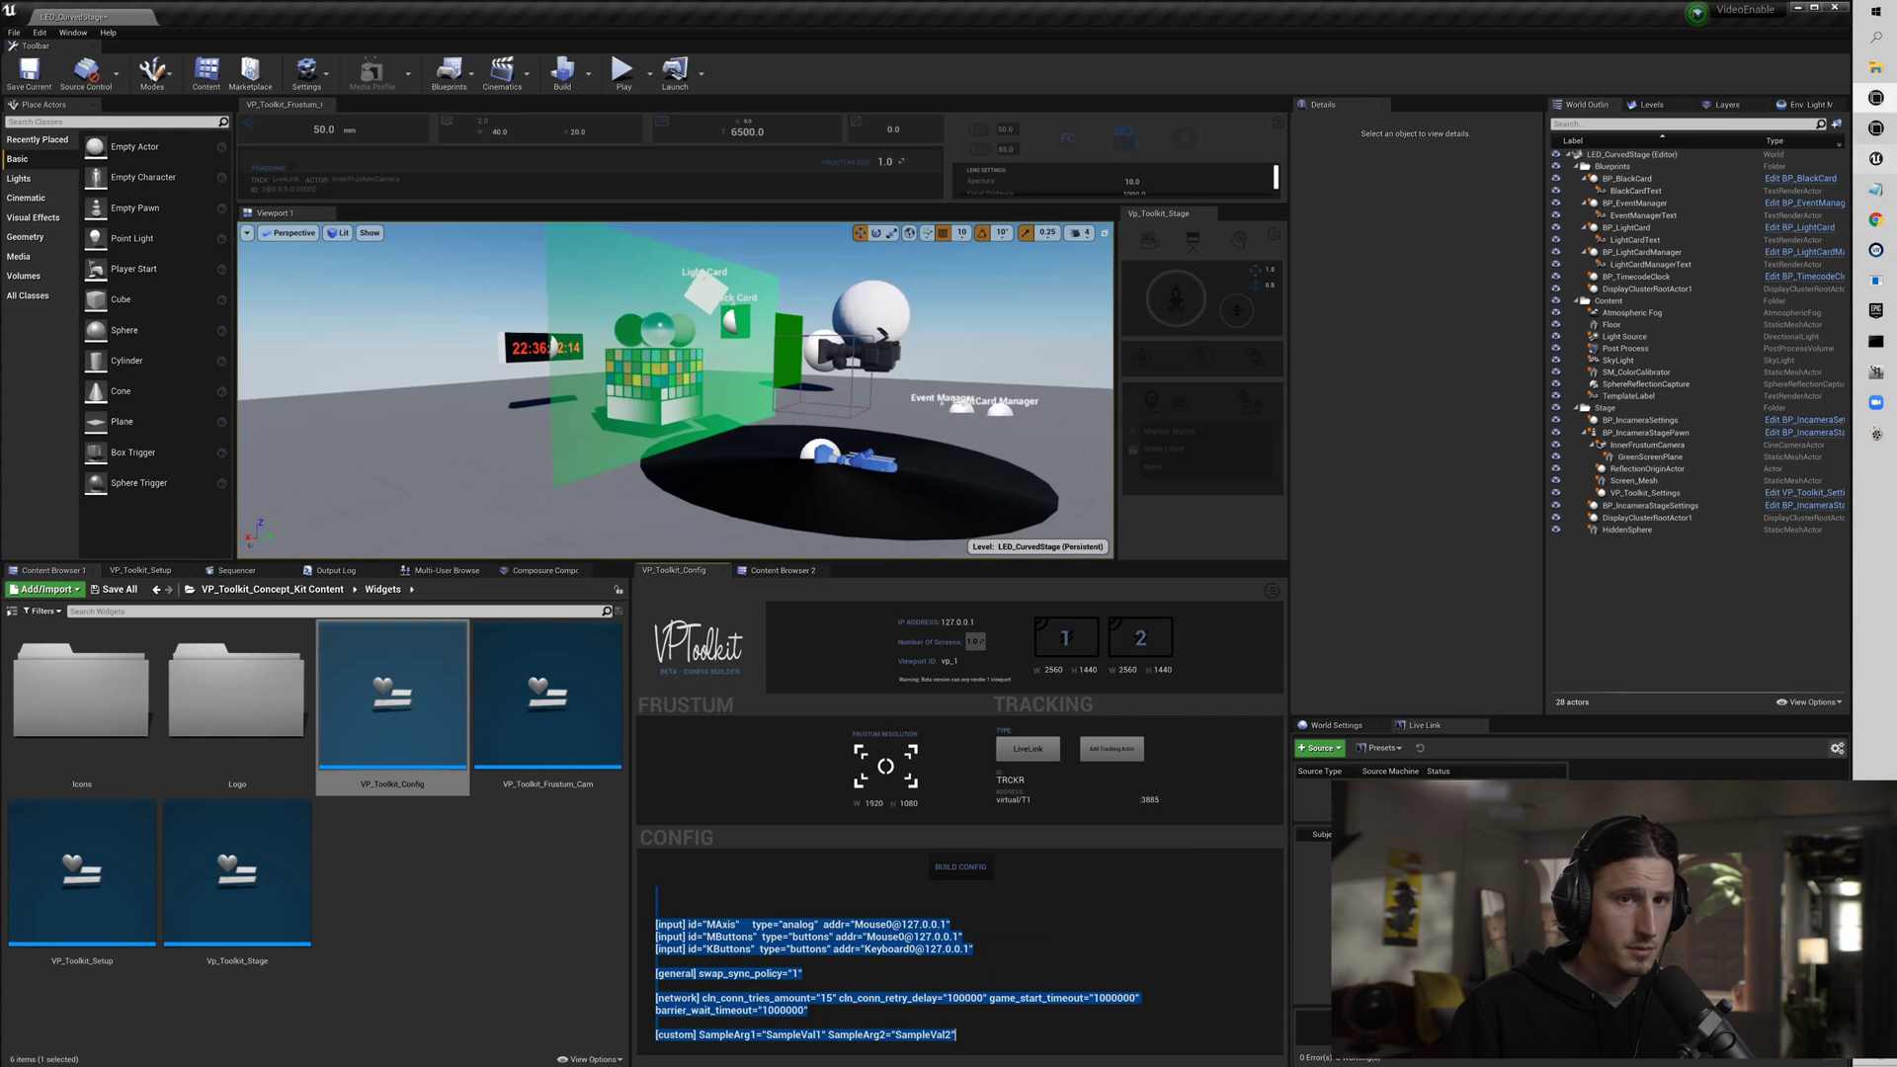
# Switch to File Explorer, open the Documents folder and locate the Vp_Toolkit_Example_Baseline_Config file.
pyautogui.click(1875, 67)
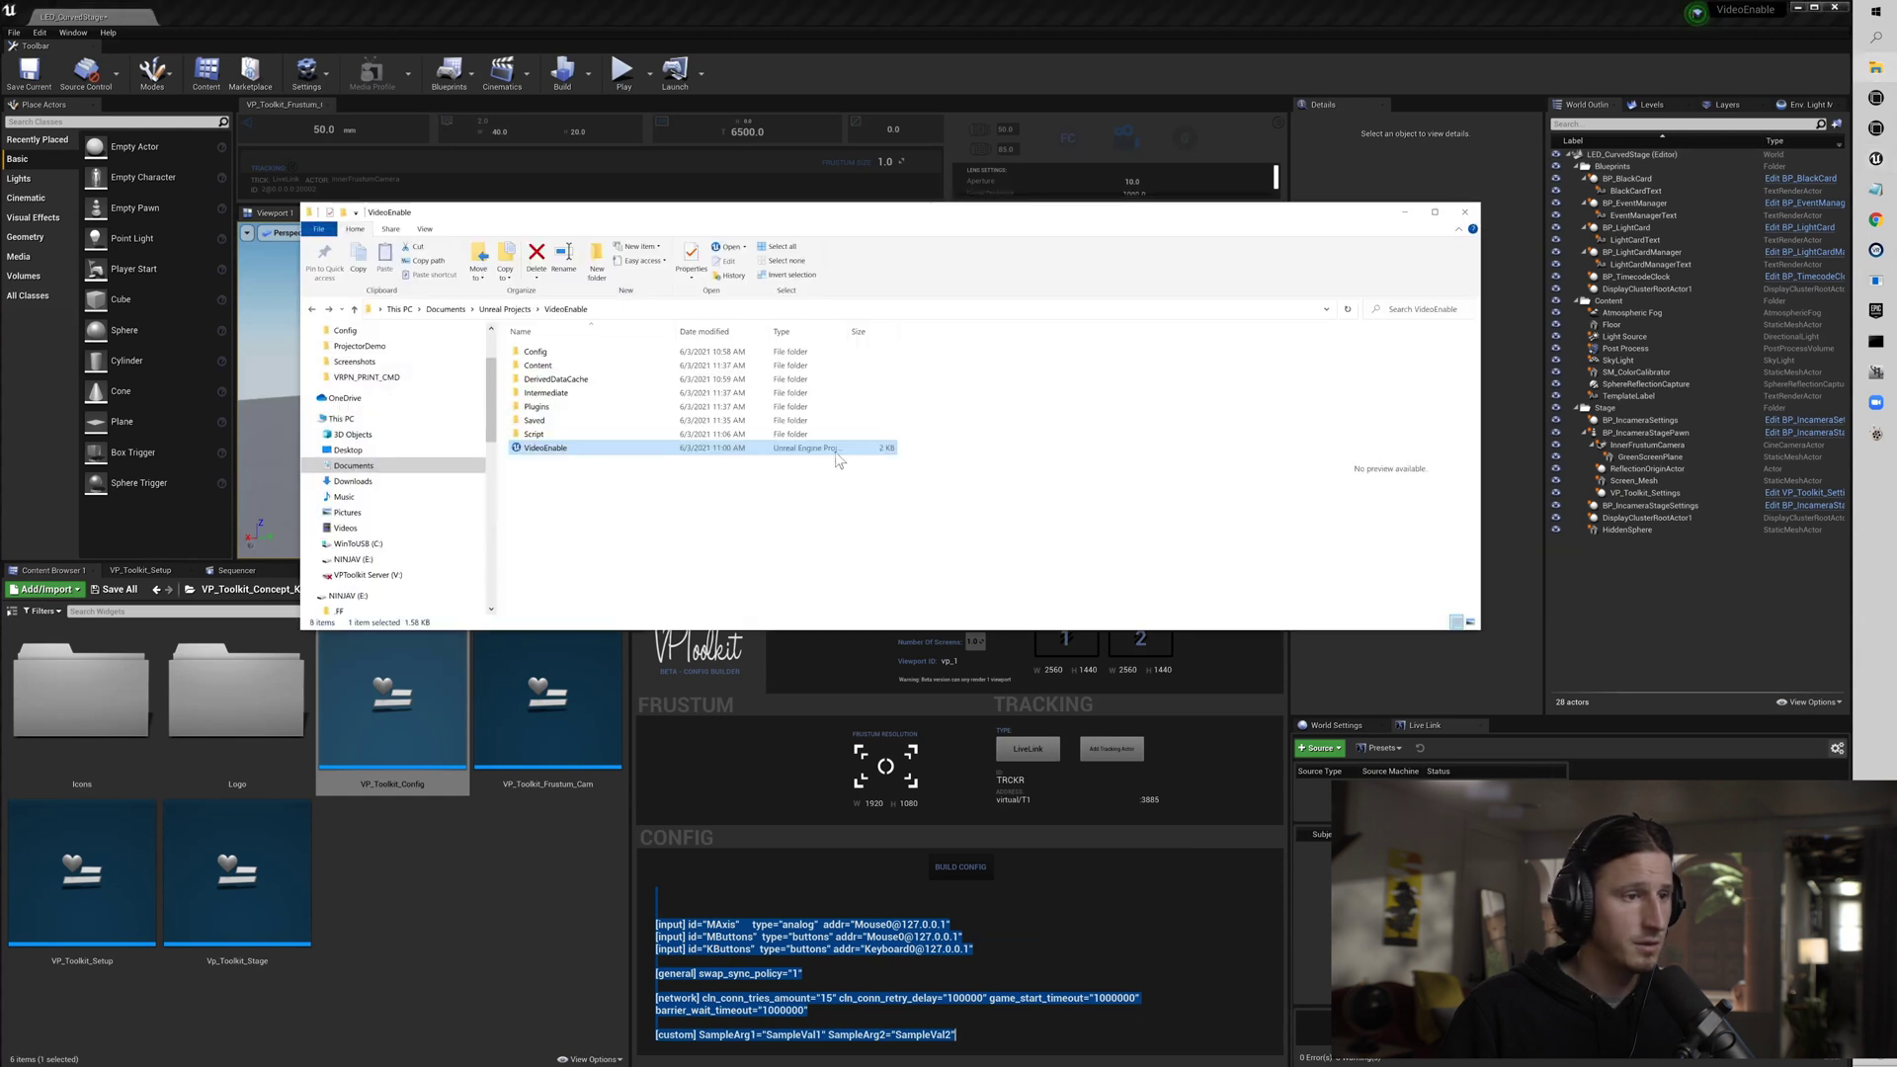
pyautogui.click(353, 465)
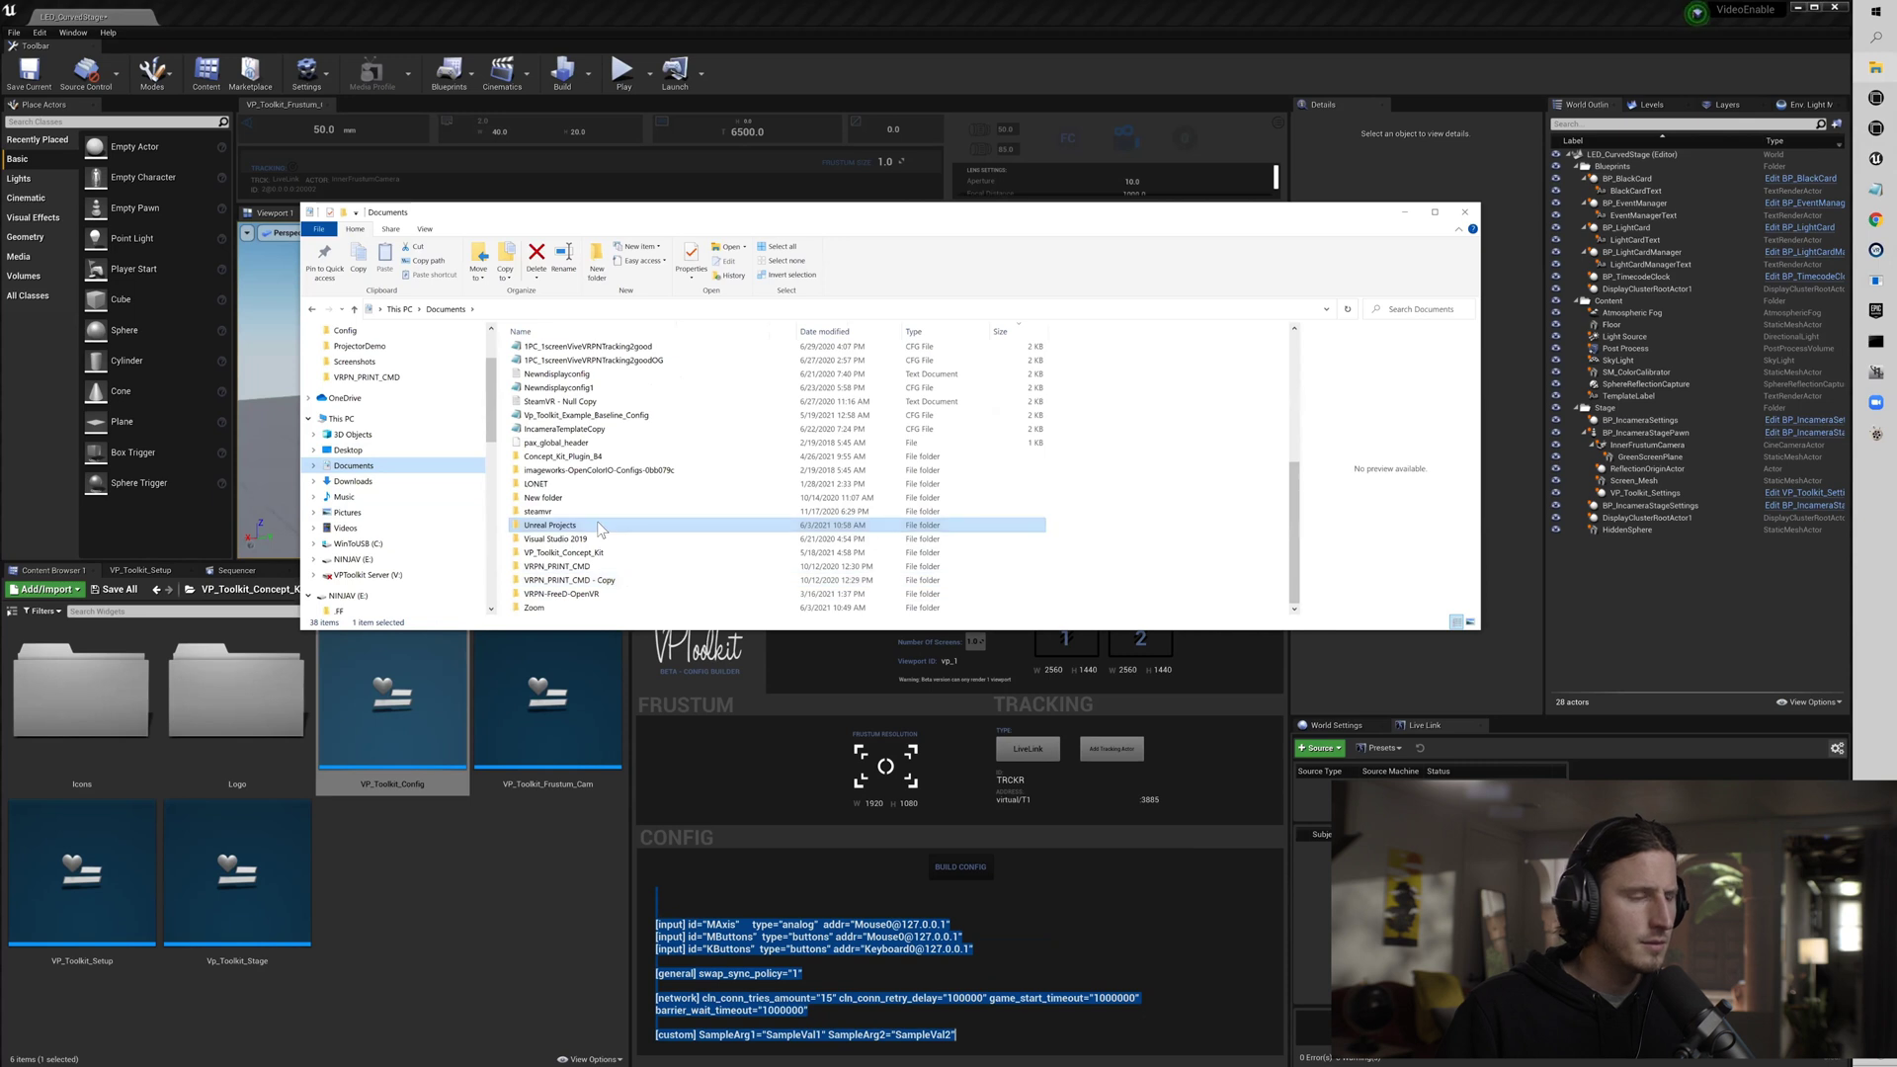
pyautogui.scroll(2, 601, 530)
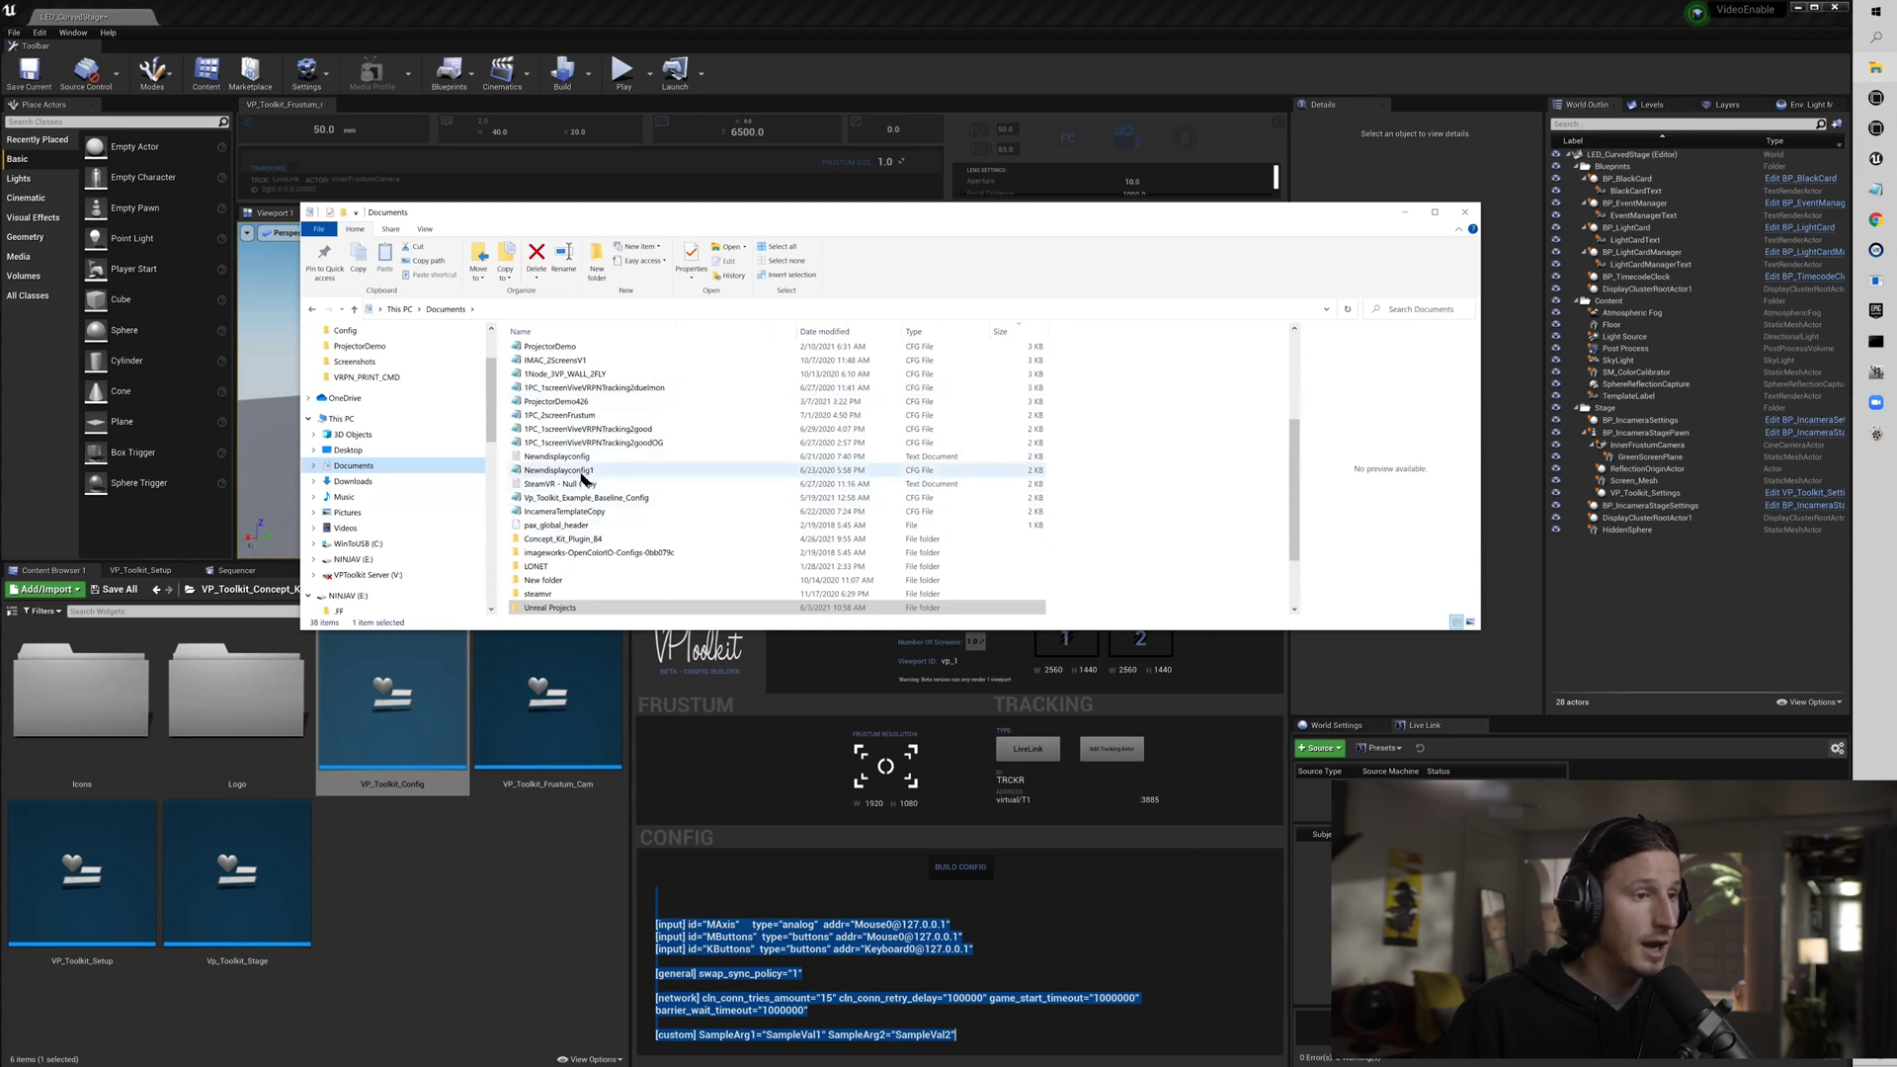
pyautogui.scroll(1, 581, 425)
pyautogui.scroll(2, 581, 417)
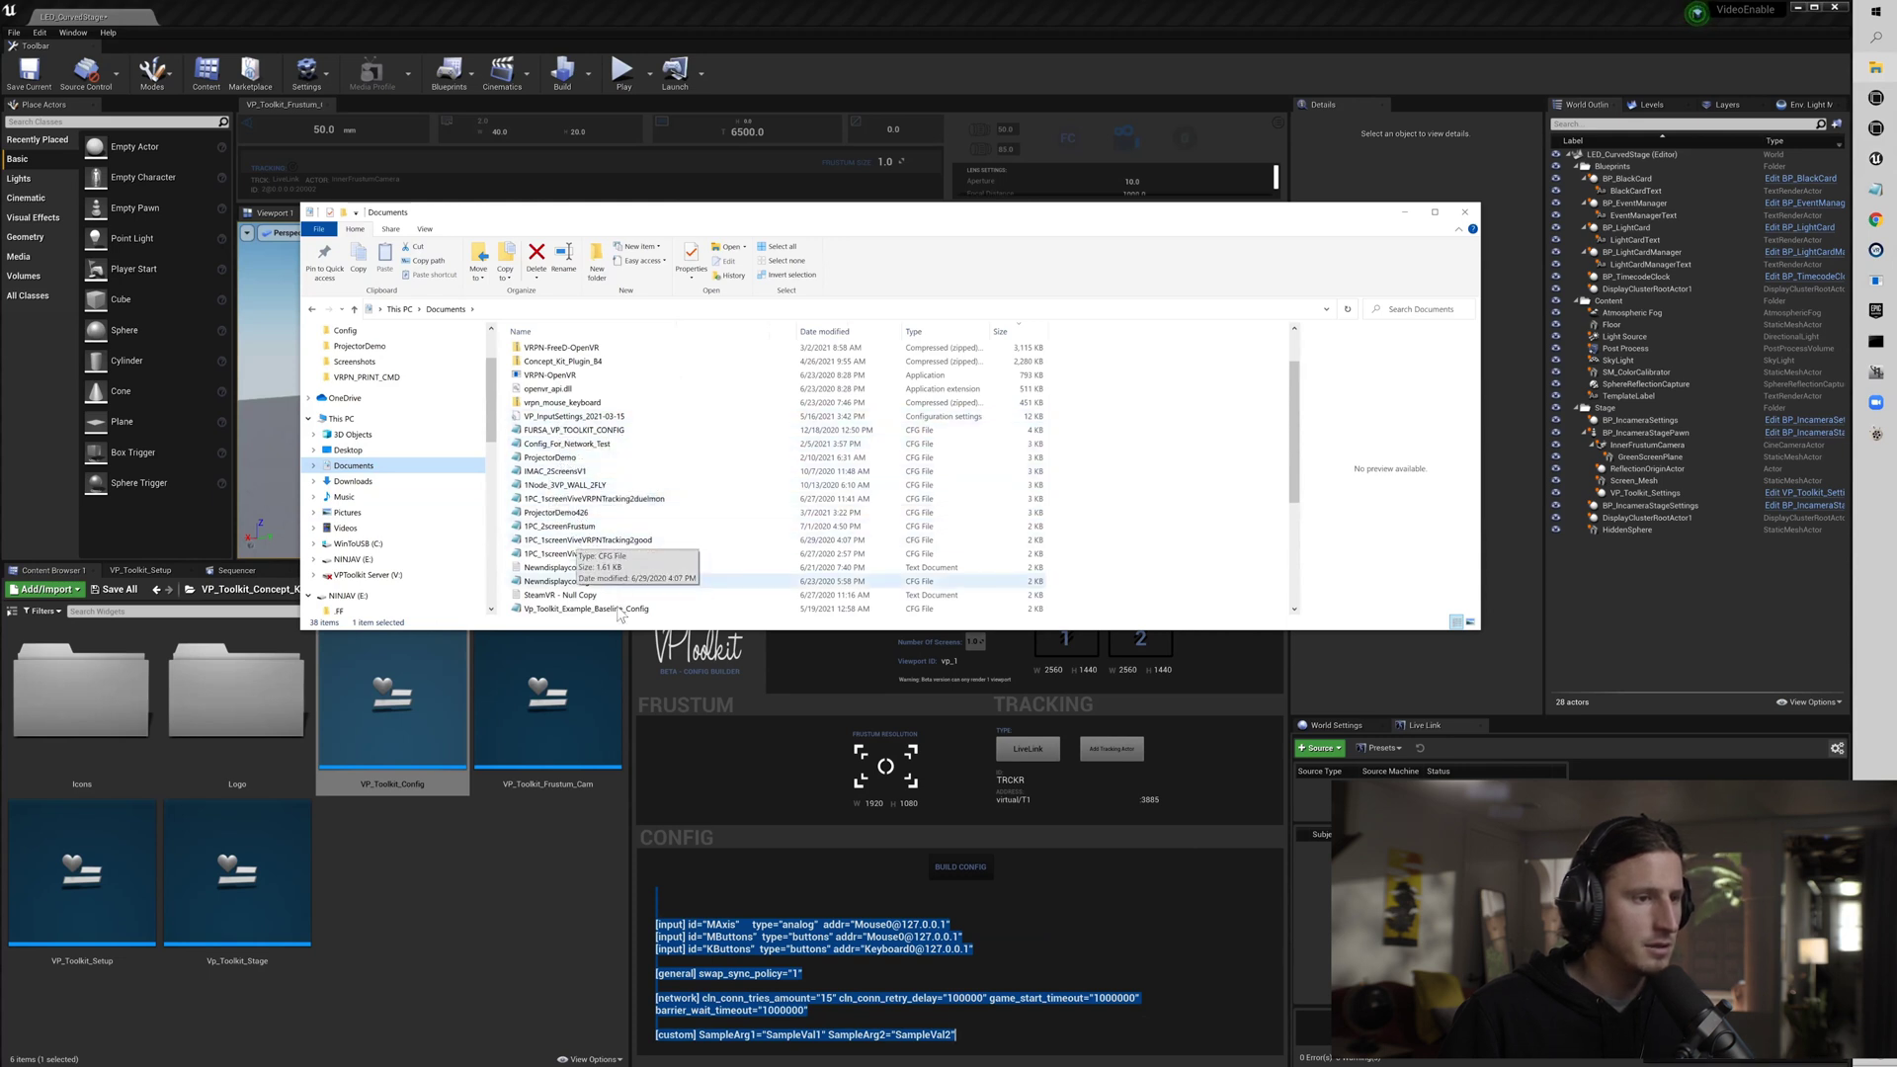
pyautogui.scroll(-3, 598, 550)
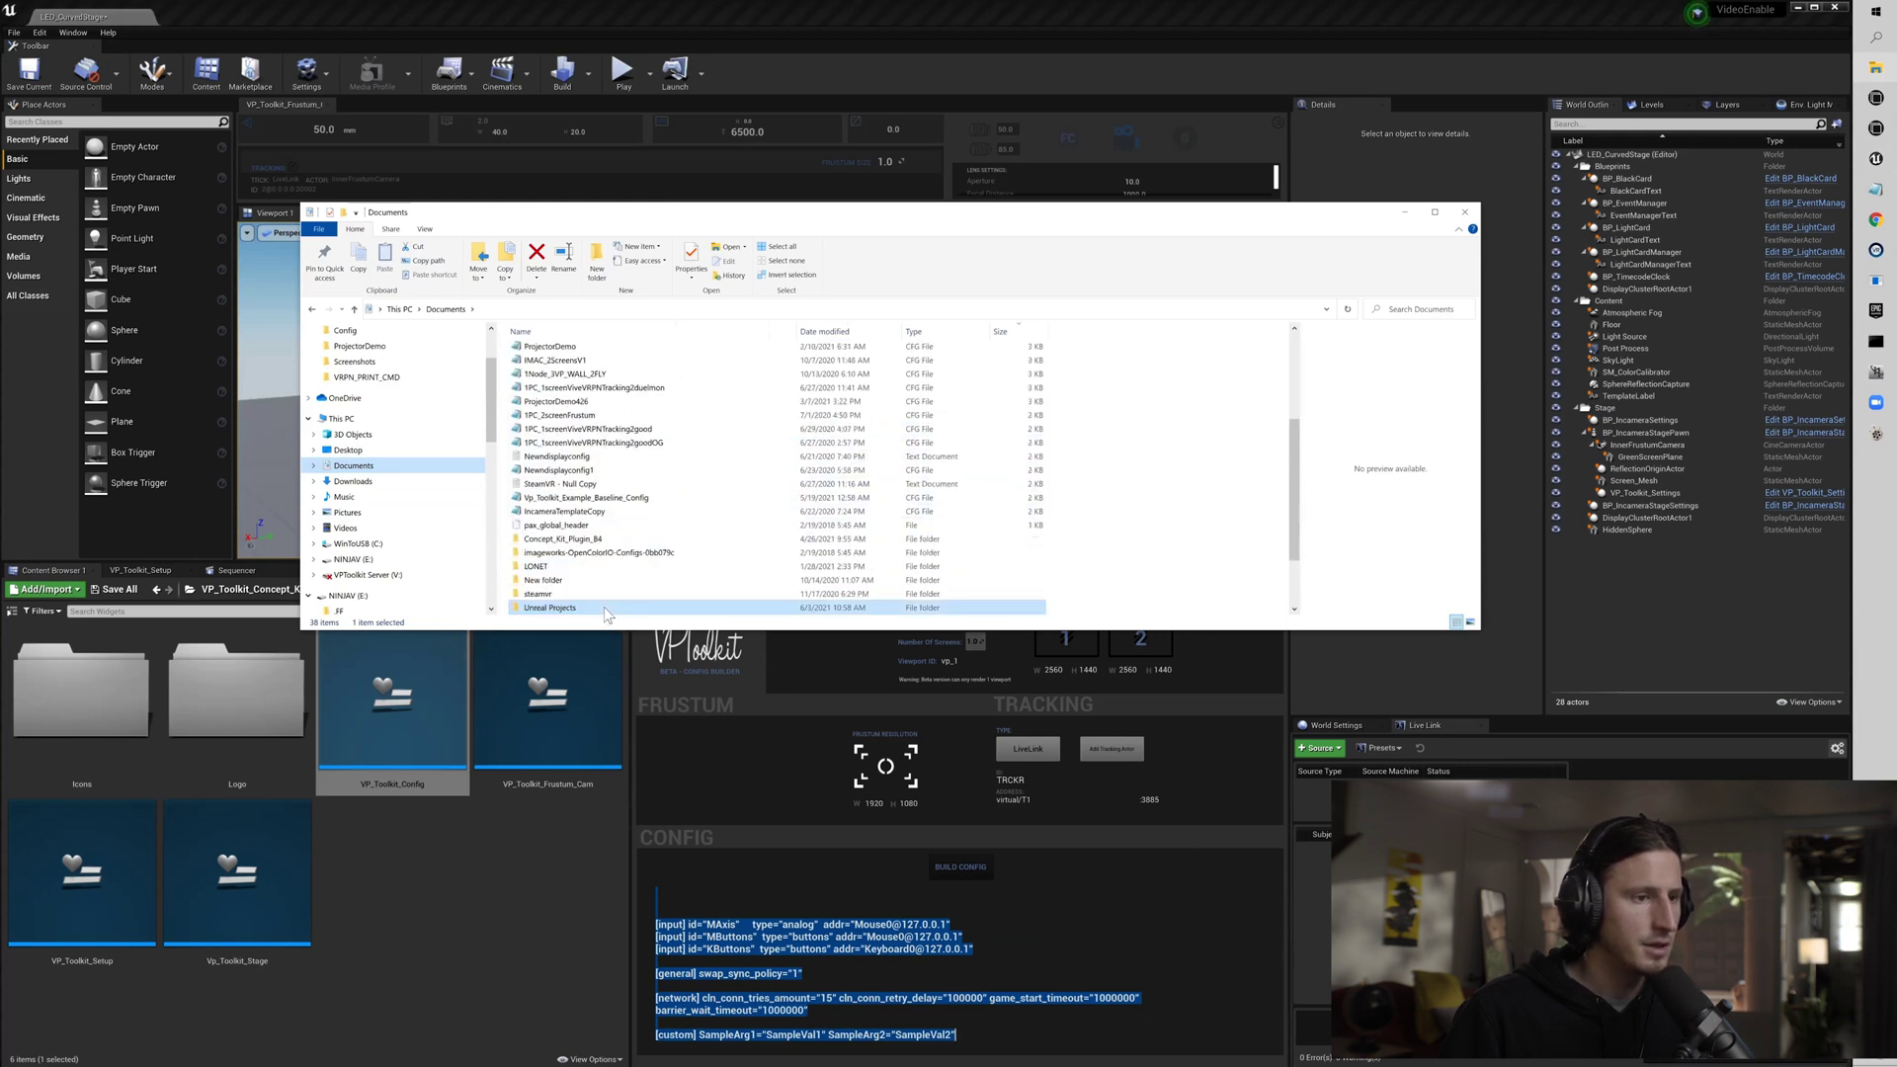
# Try replacing the text of Vp_Toolkit_Example_Baseline_Config with the copied configuration in Notepad, then close it without saving.
pyautogui.doubleClick(596, 498)
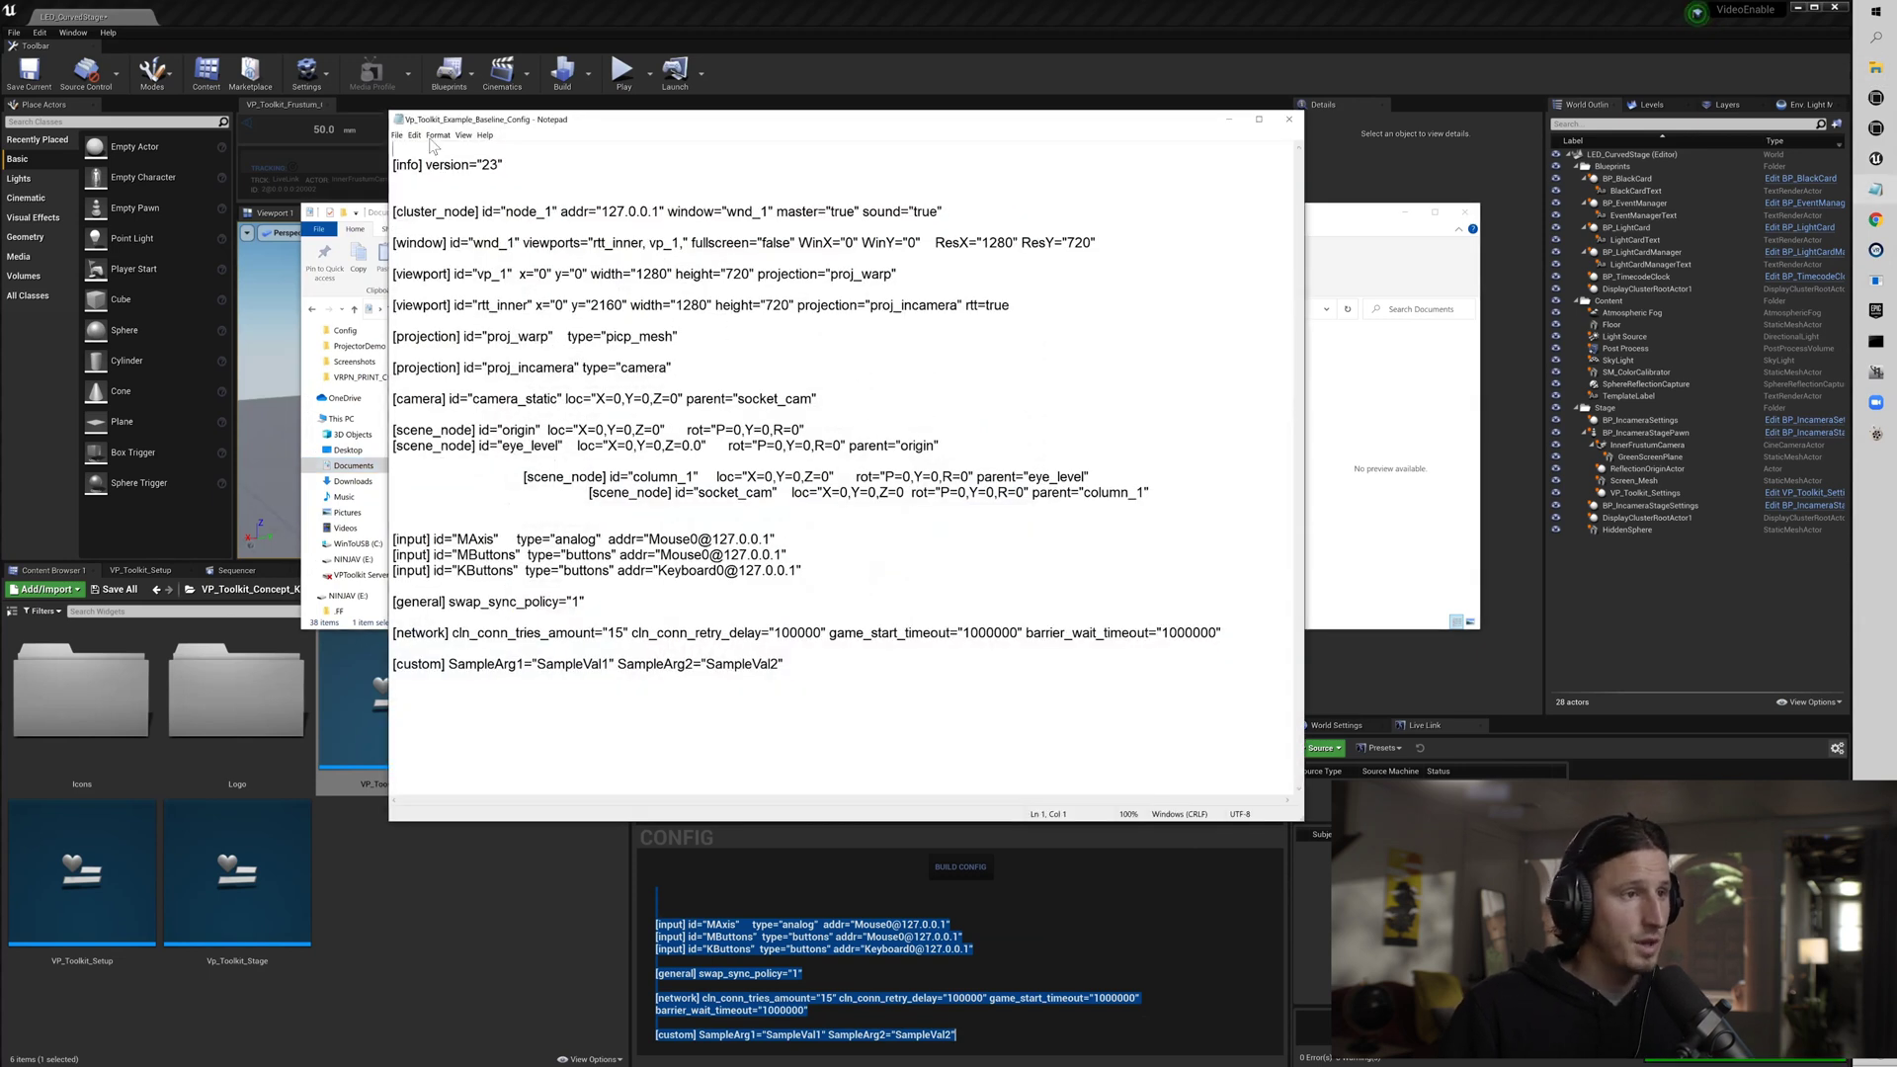
pyautogui.click(395, 170)
pyautogui.moveTo(394, 170); pyautogui.dragTo(870, 672)
pyautogui.hotkey('ctrl', 'v')
pyautogui.hotkey('alt', 'F4')
pyautogui.click(951, 549)
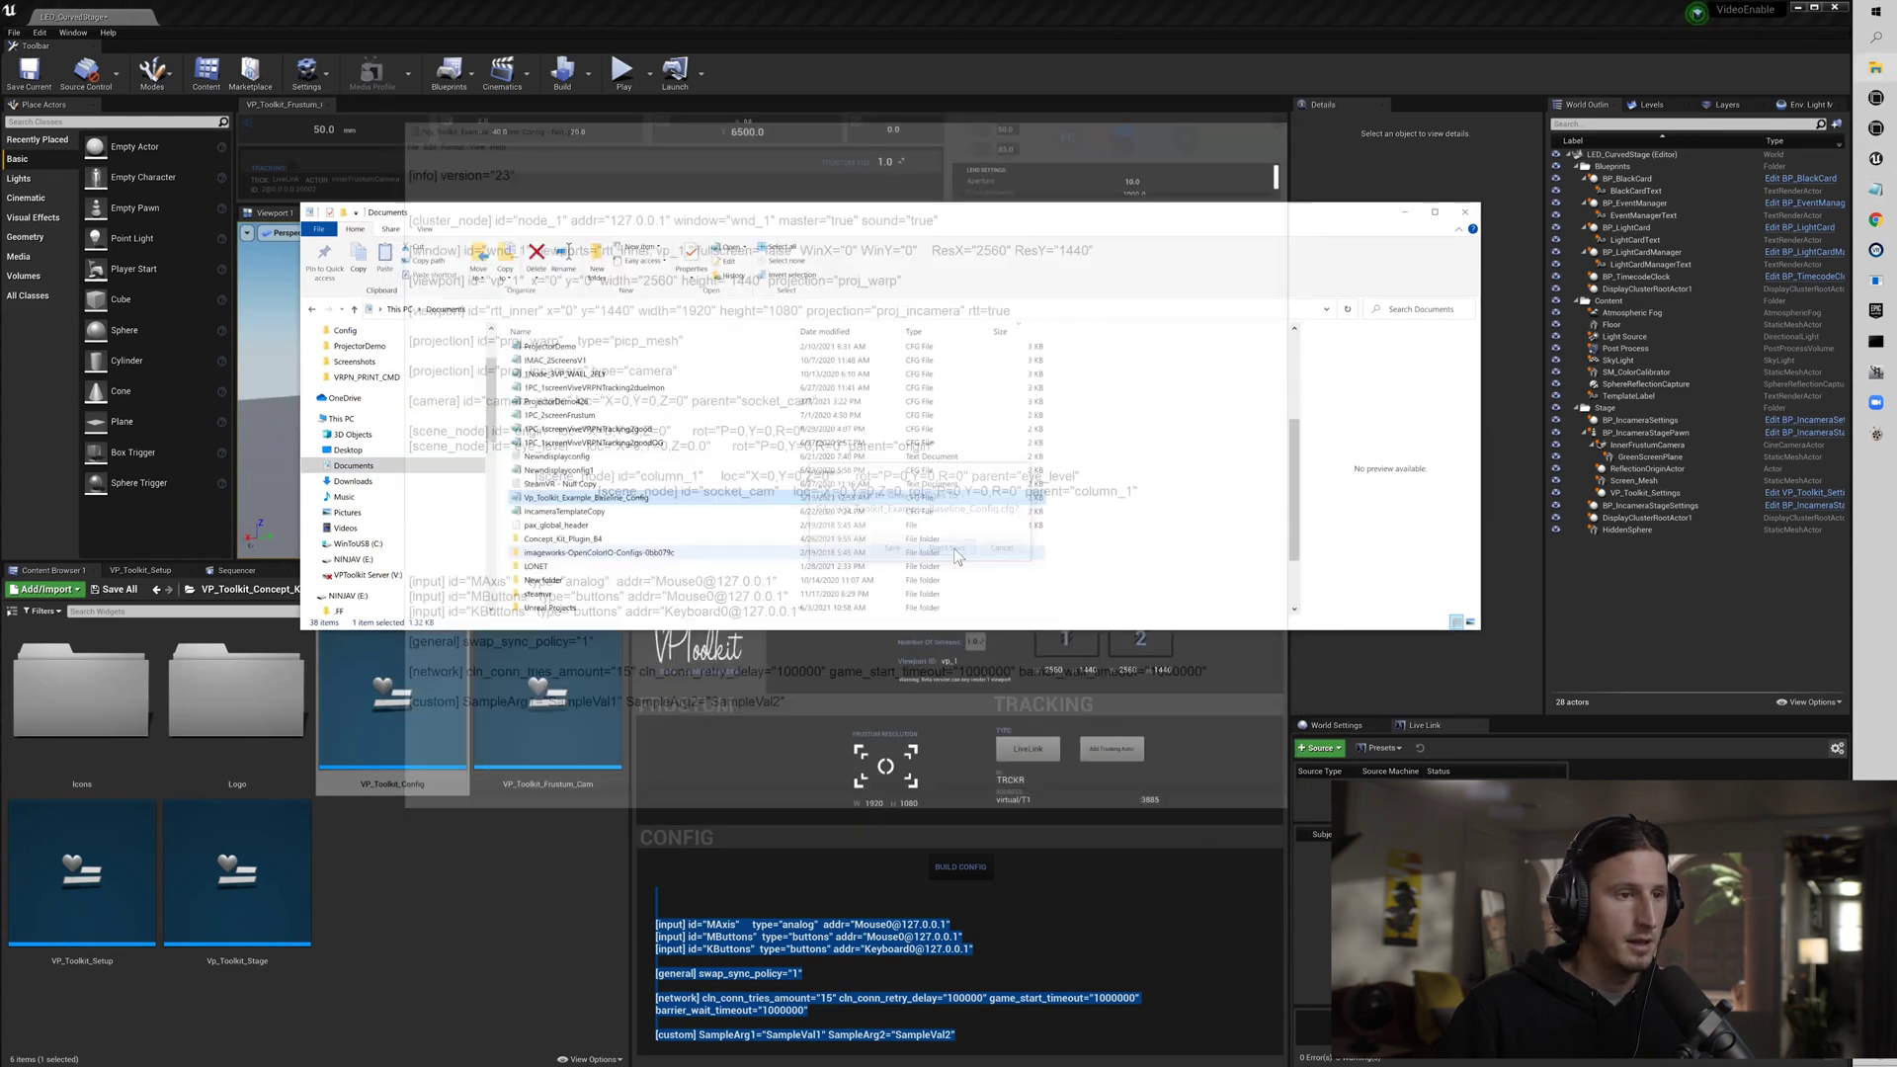
# Duplicate the Vp_Toolkit_Example_Baseline_Config file within the Documents folder.
pyautogui.rightClick(590, 501)
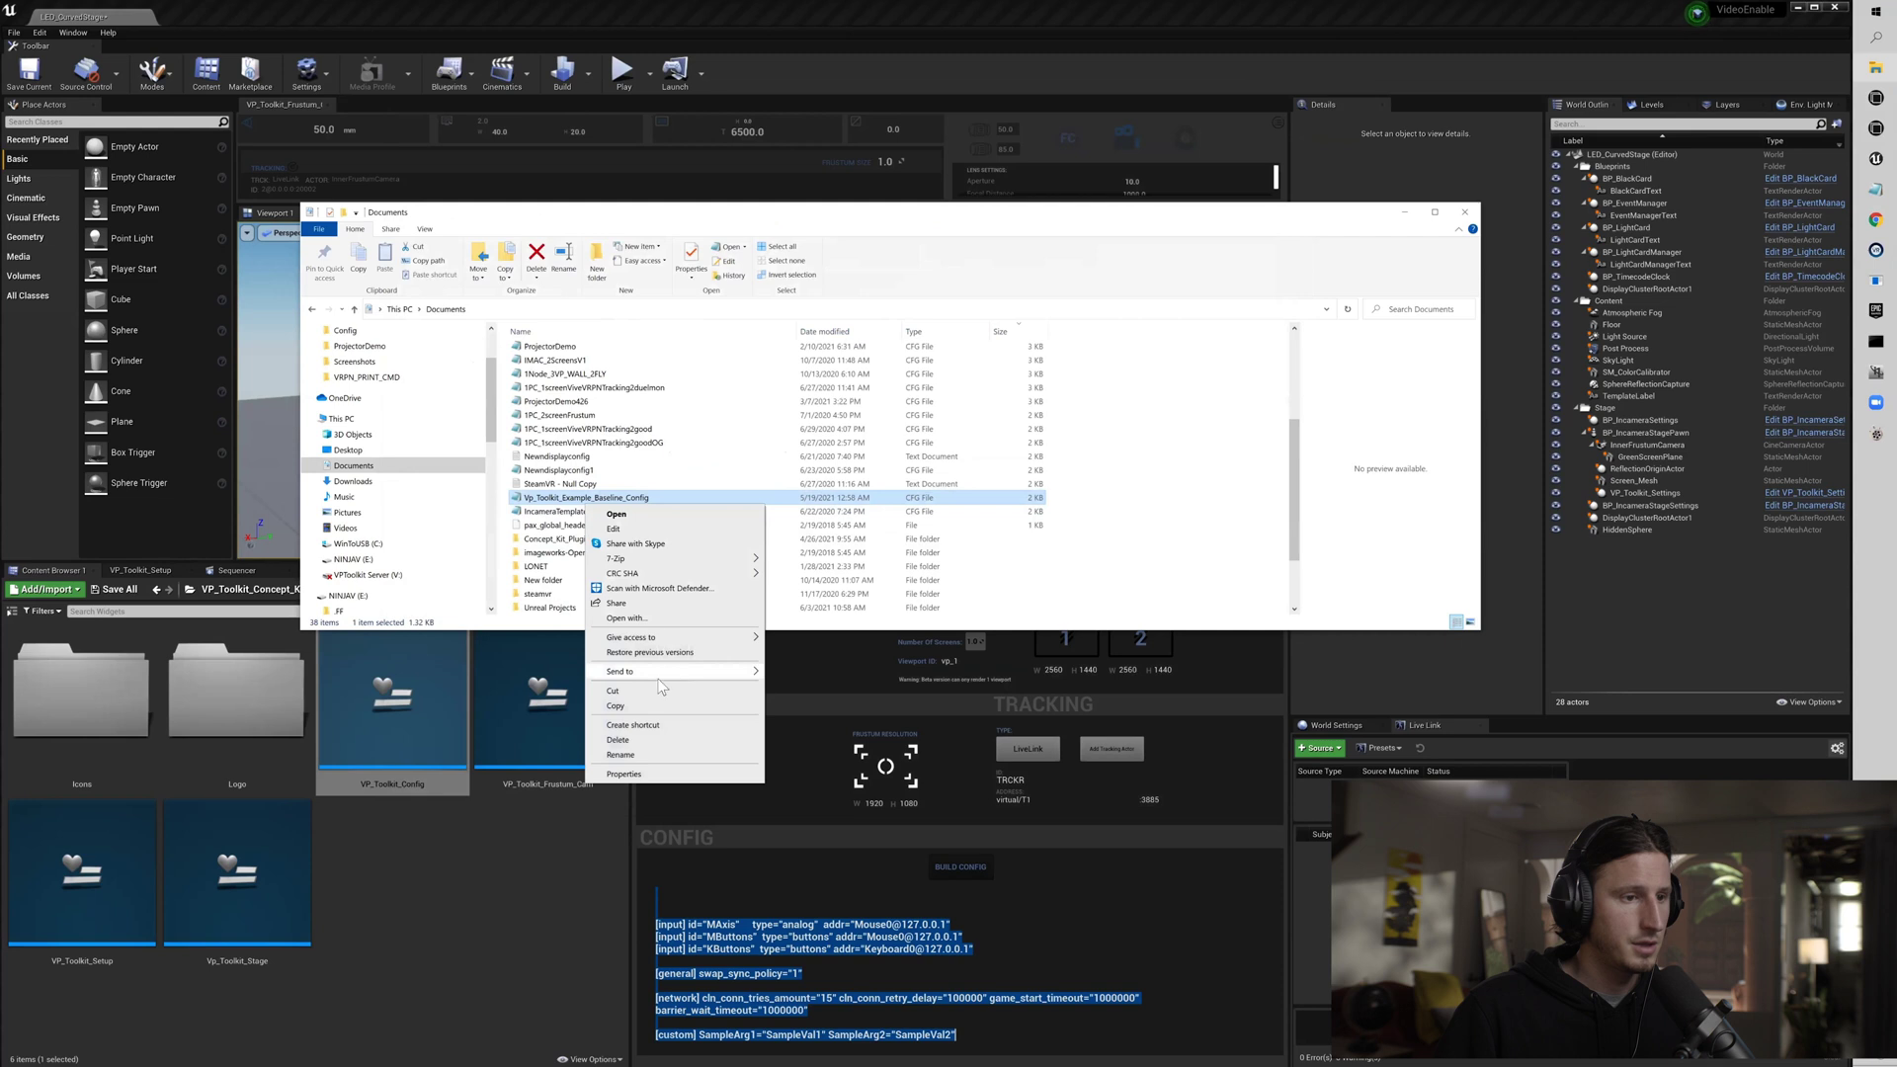
pyautogui.click(616, 706)
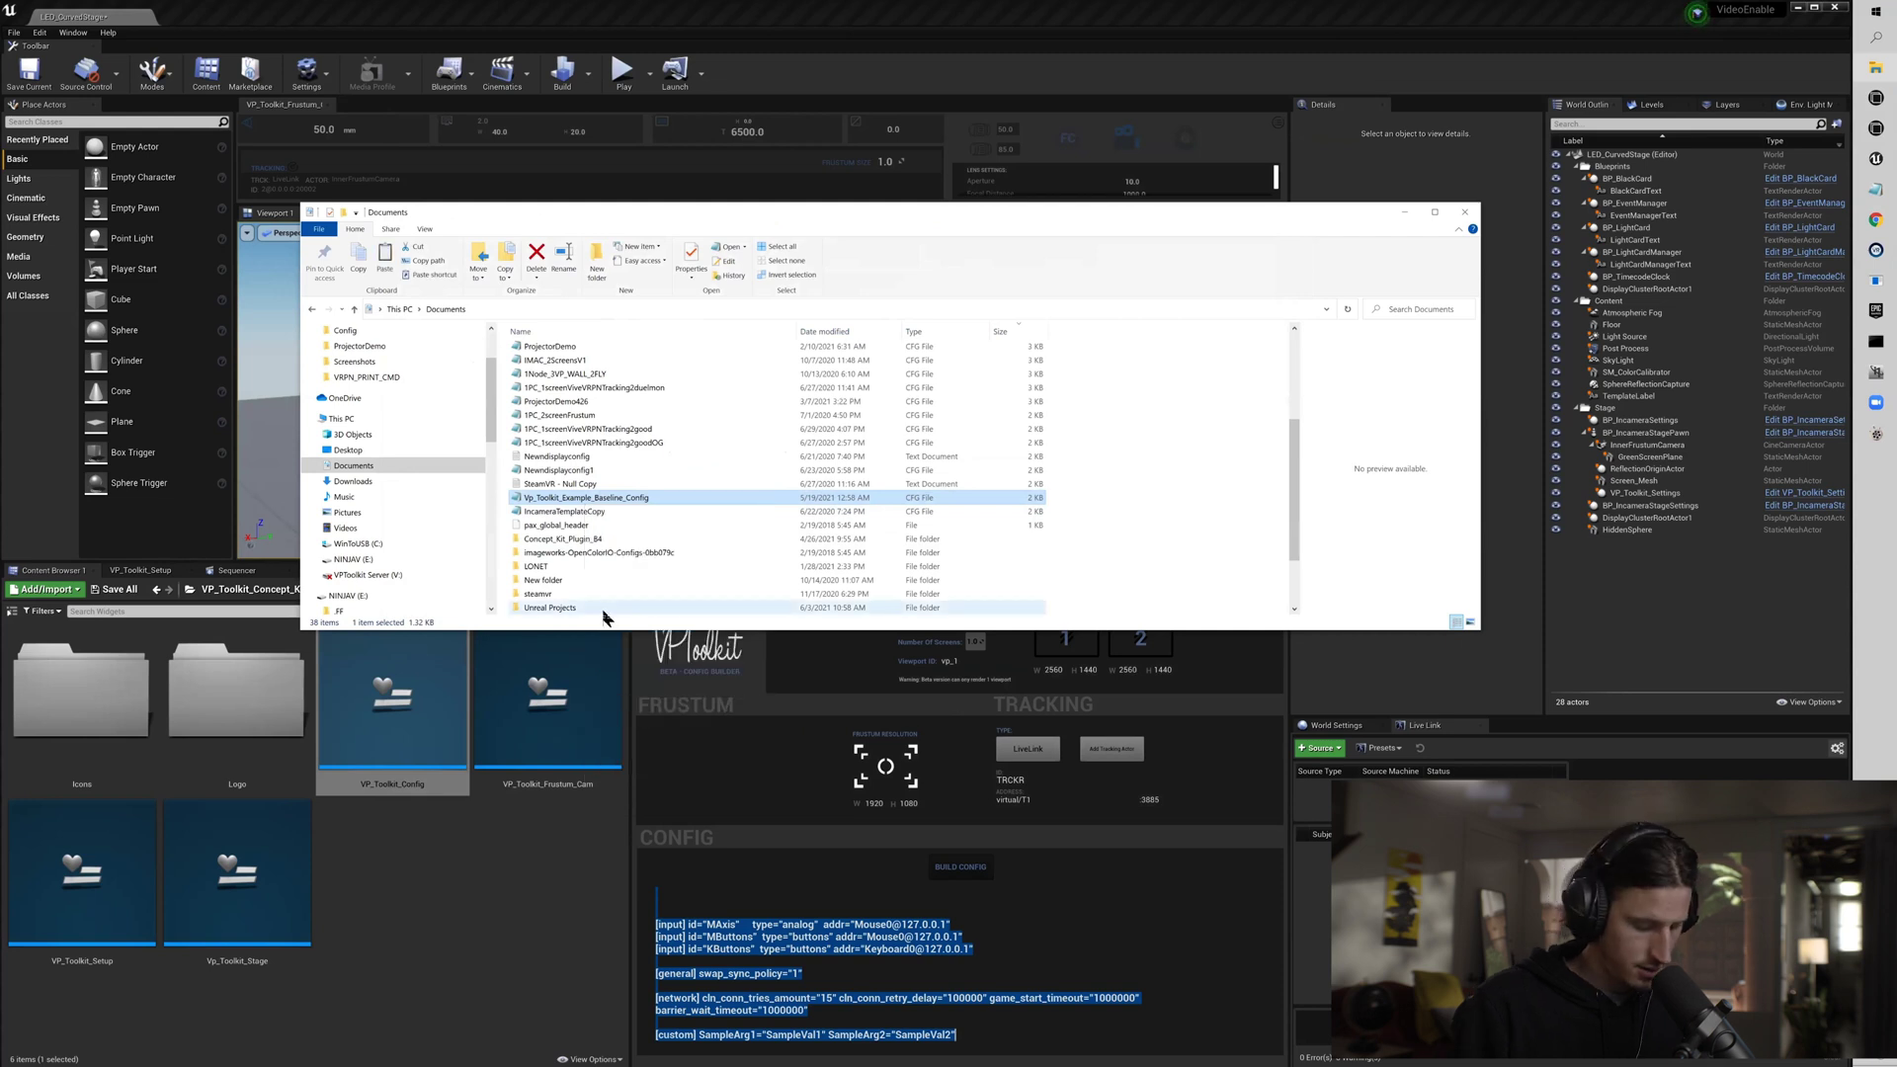
pyautogui.click(605, 609)
pyautogui.hotkey('ctrl', 'v')
# Rename the duplicated config file Vp_Toolkit_Example_BetaConfig and open it in Notepad.
pyautogui.rightClick(613, 611)
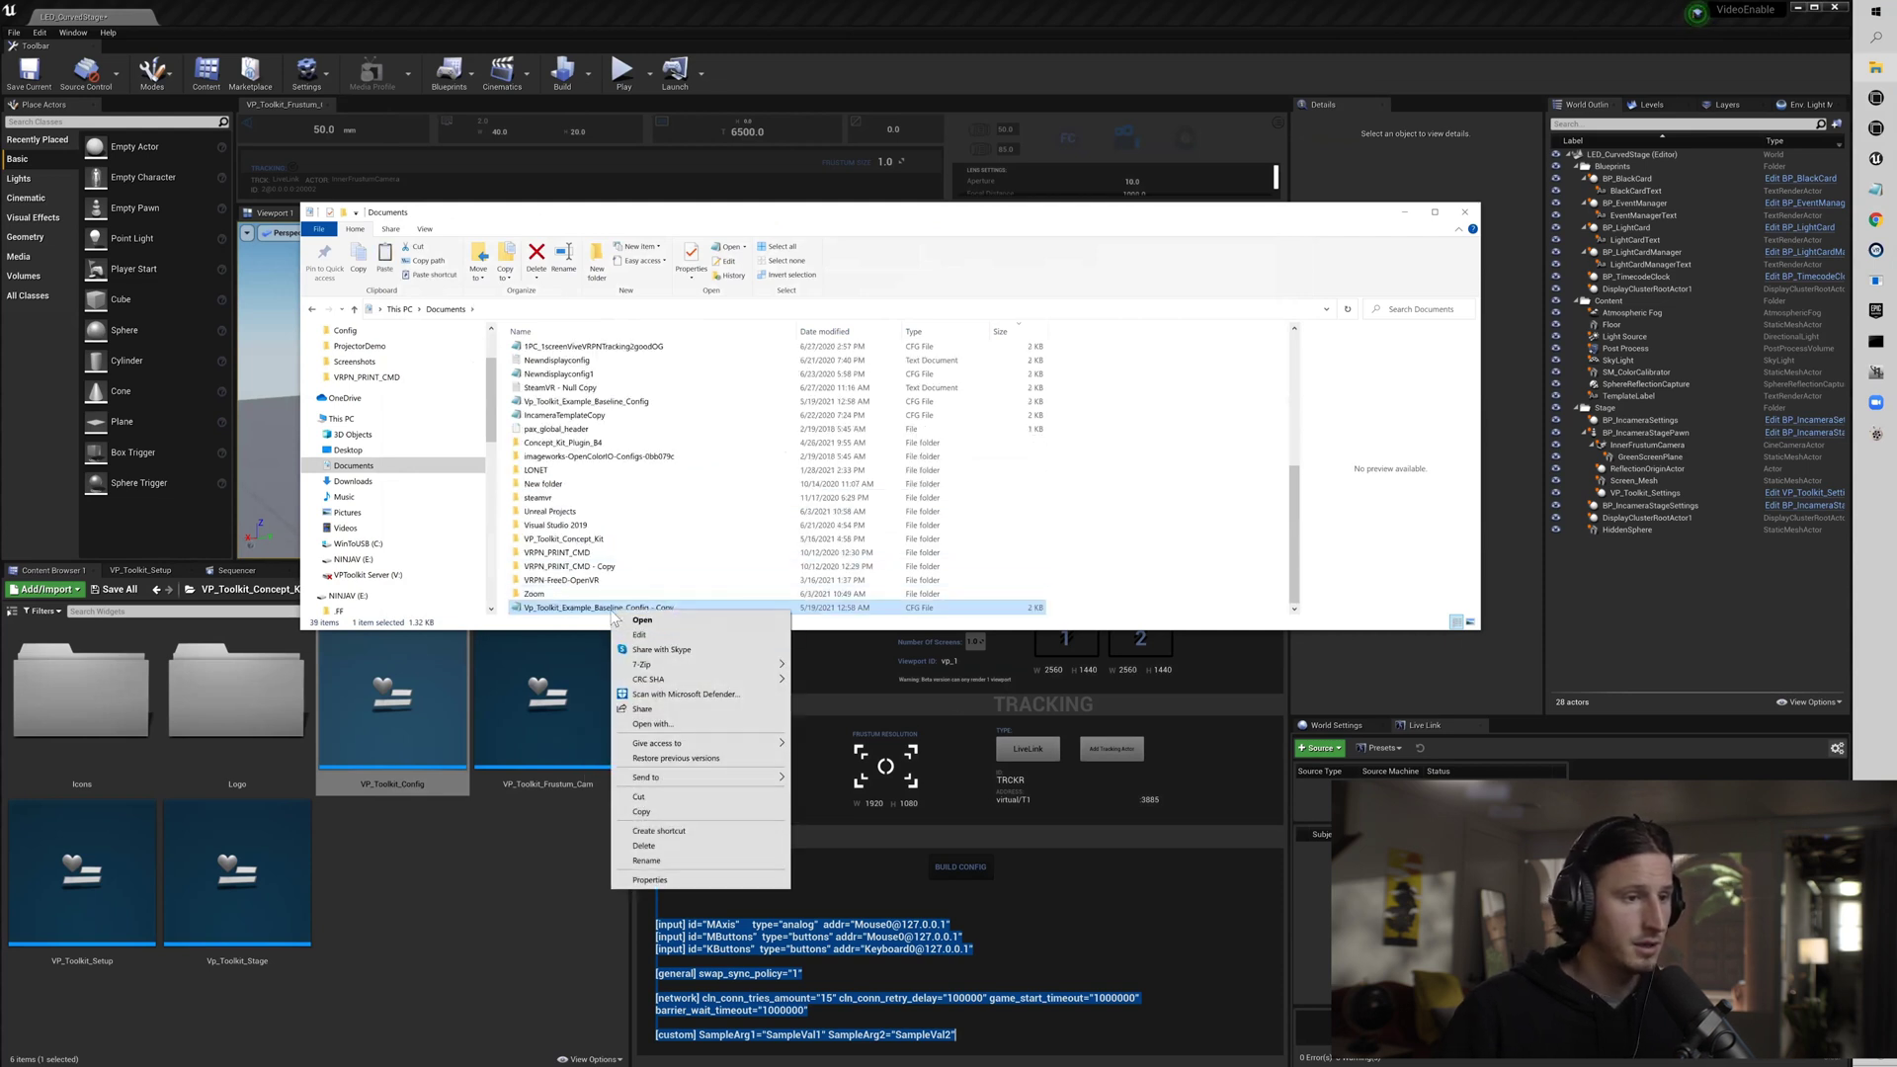
pyautogui.click(646, 861)
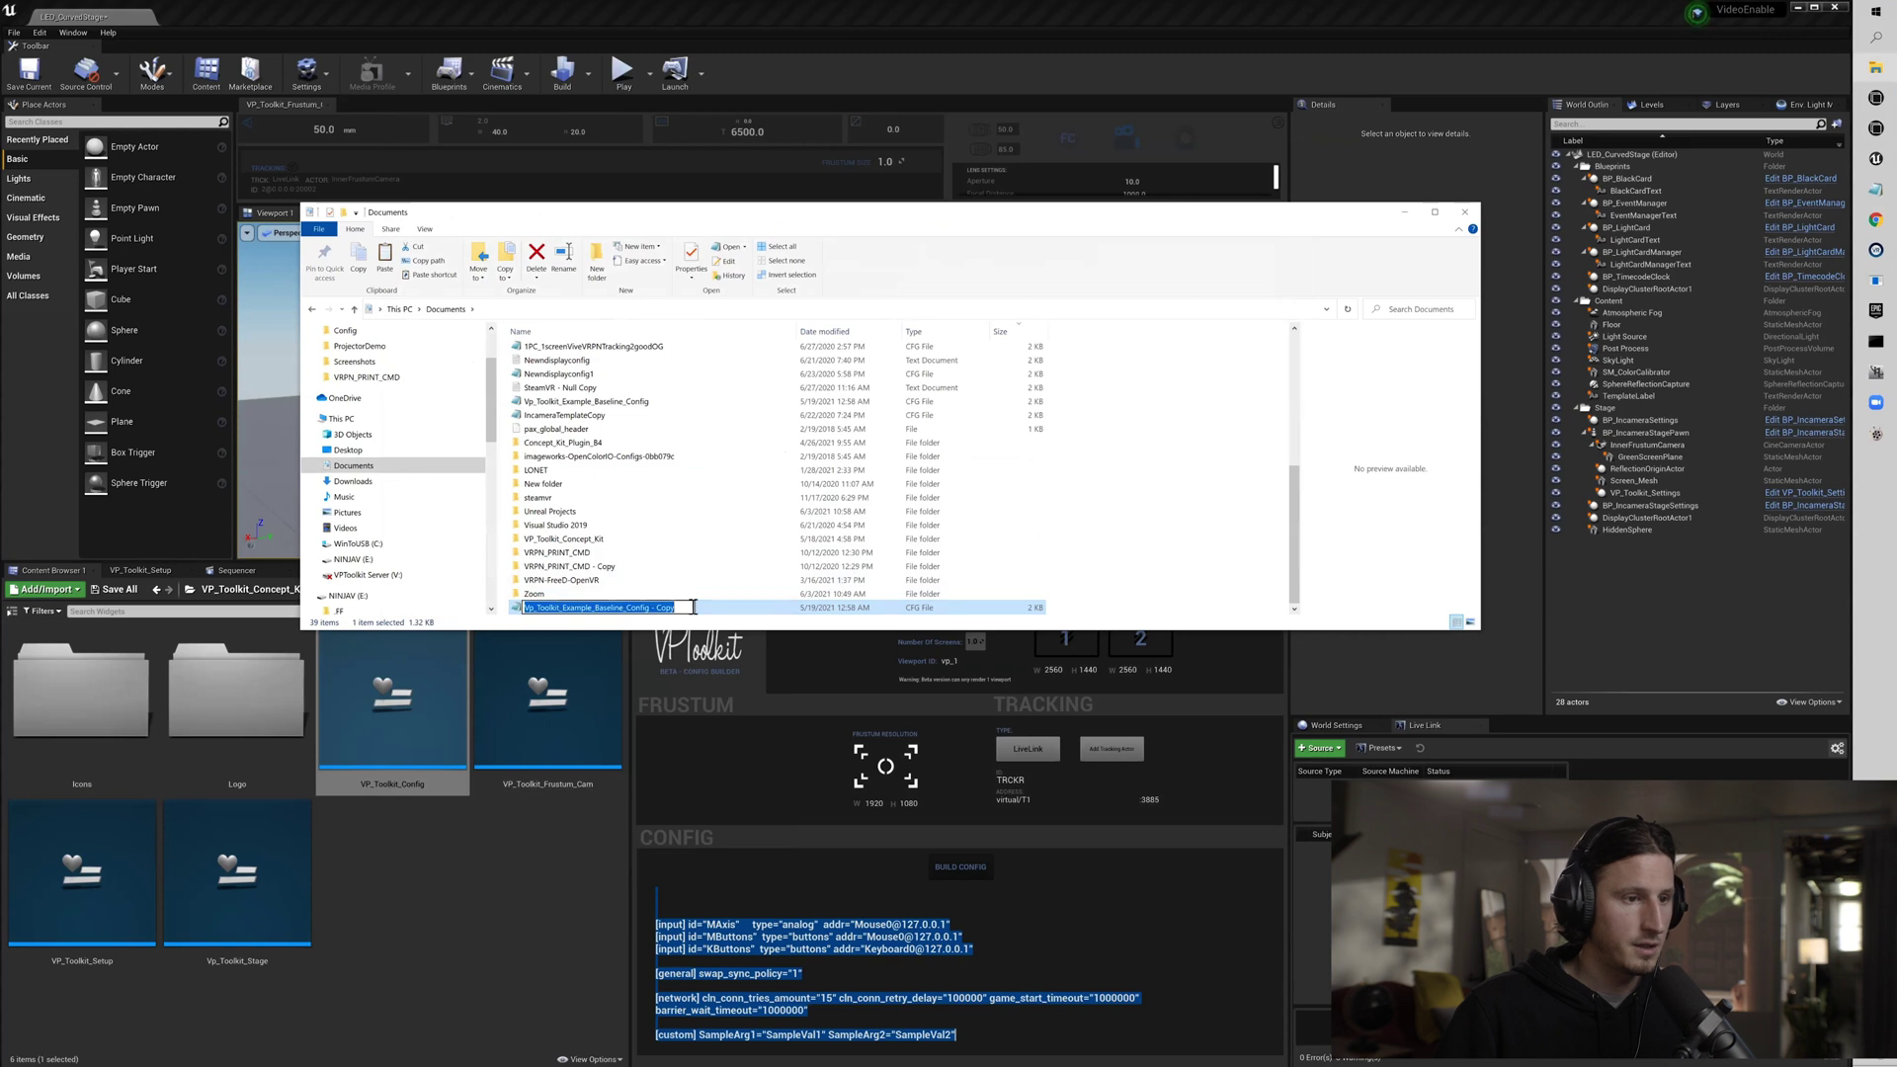
pyautogui.moveTo(694, 608); pyautogui.dragTo(598, 612)
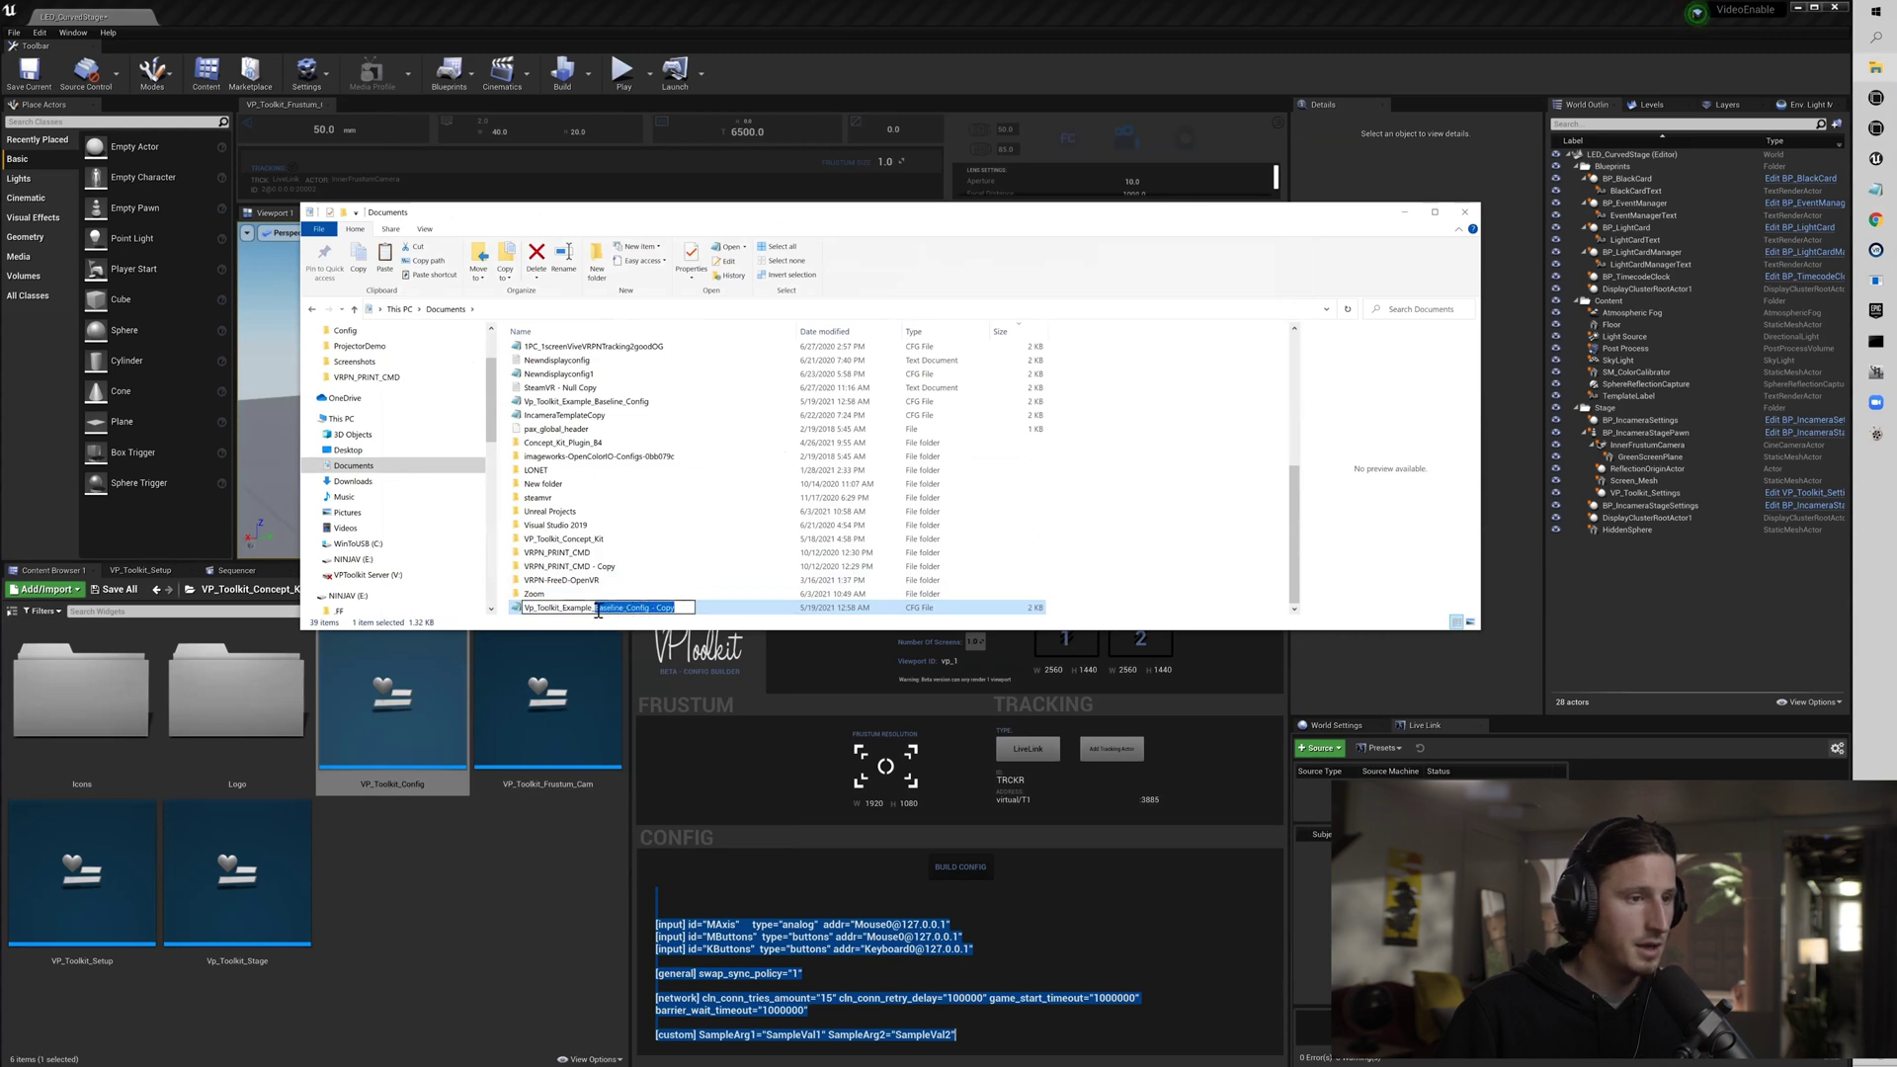
pyautogui.write('Beta')
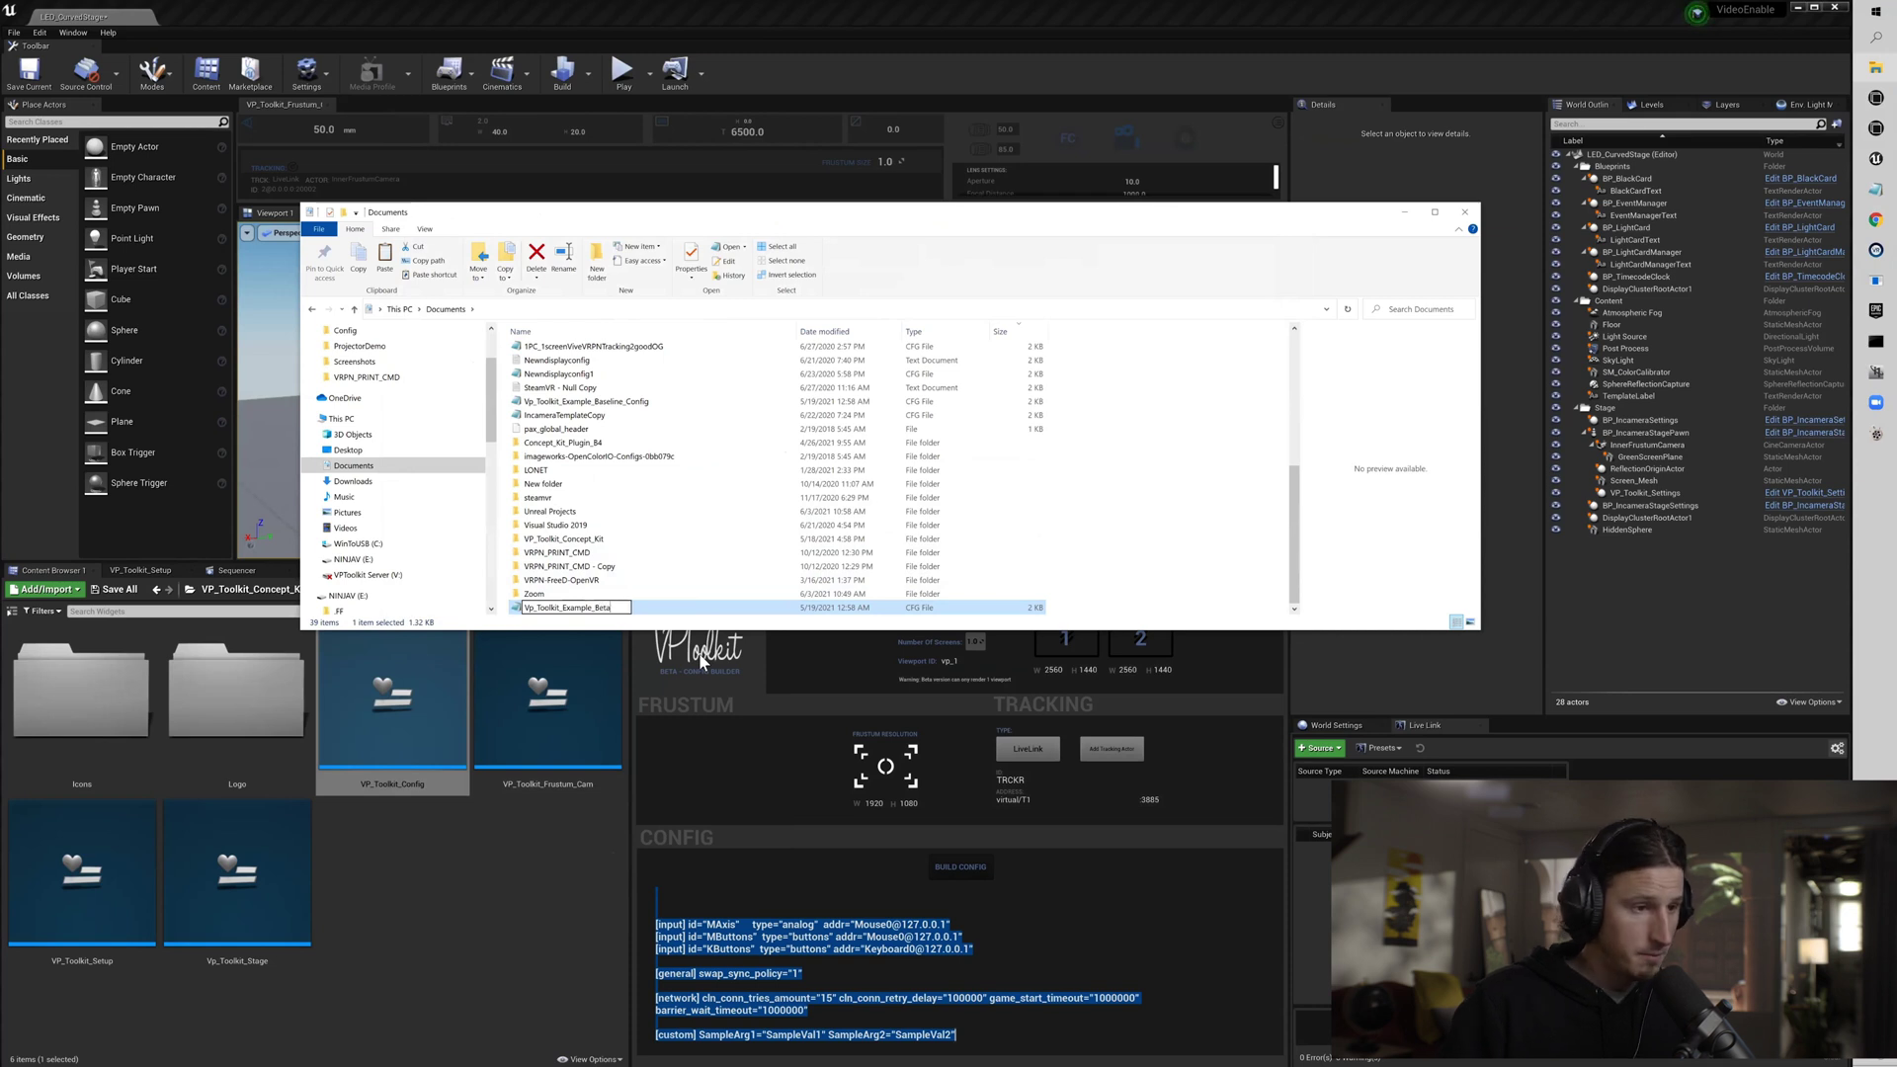
pyautogui.write('Conf')
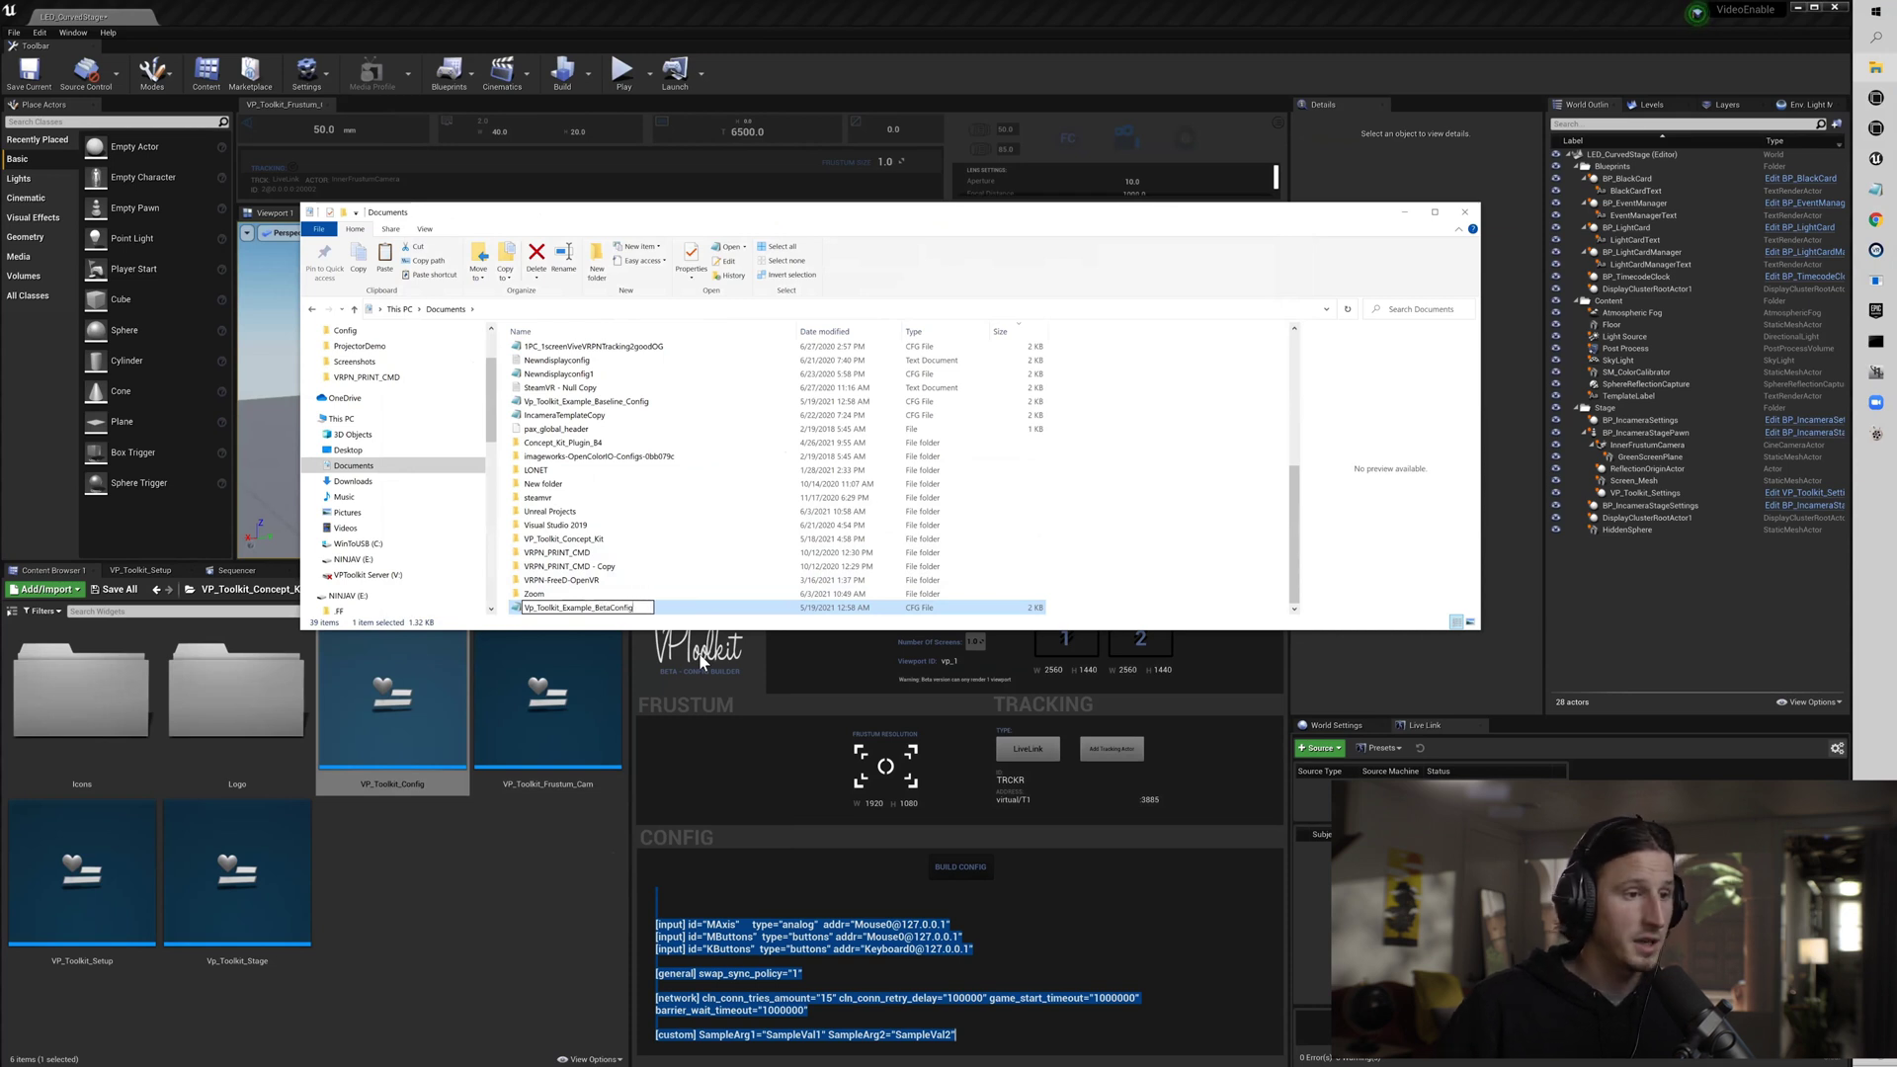
pyautogui.write('ig')
pyautogui.press('Return')
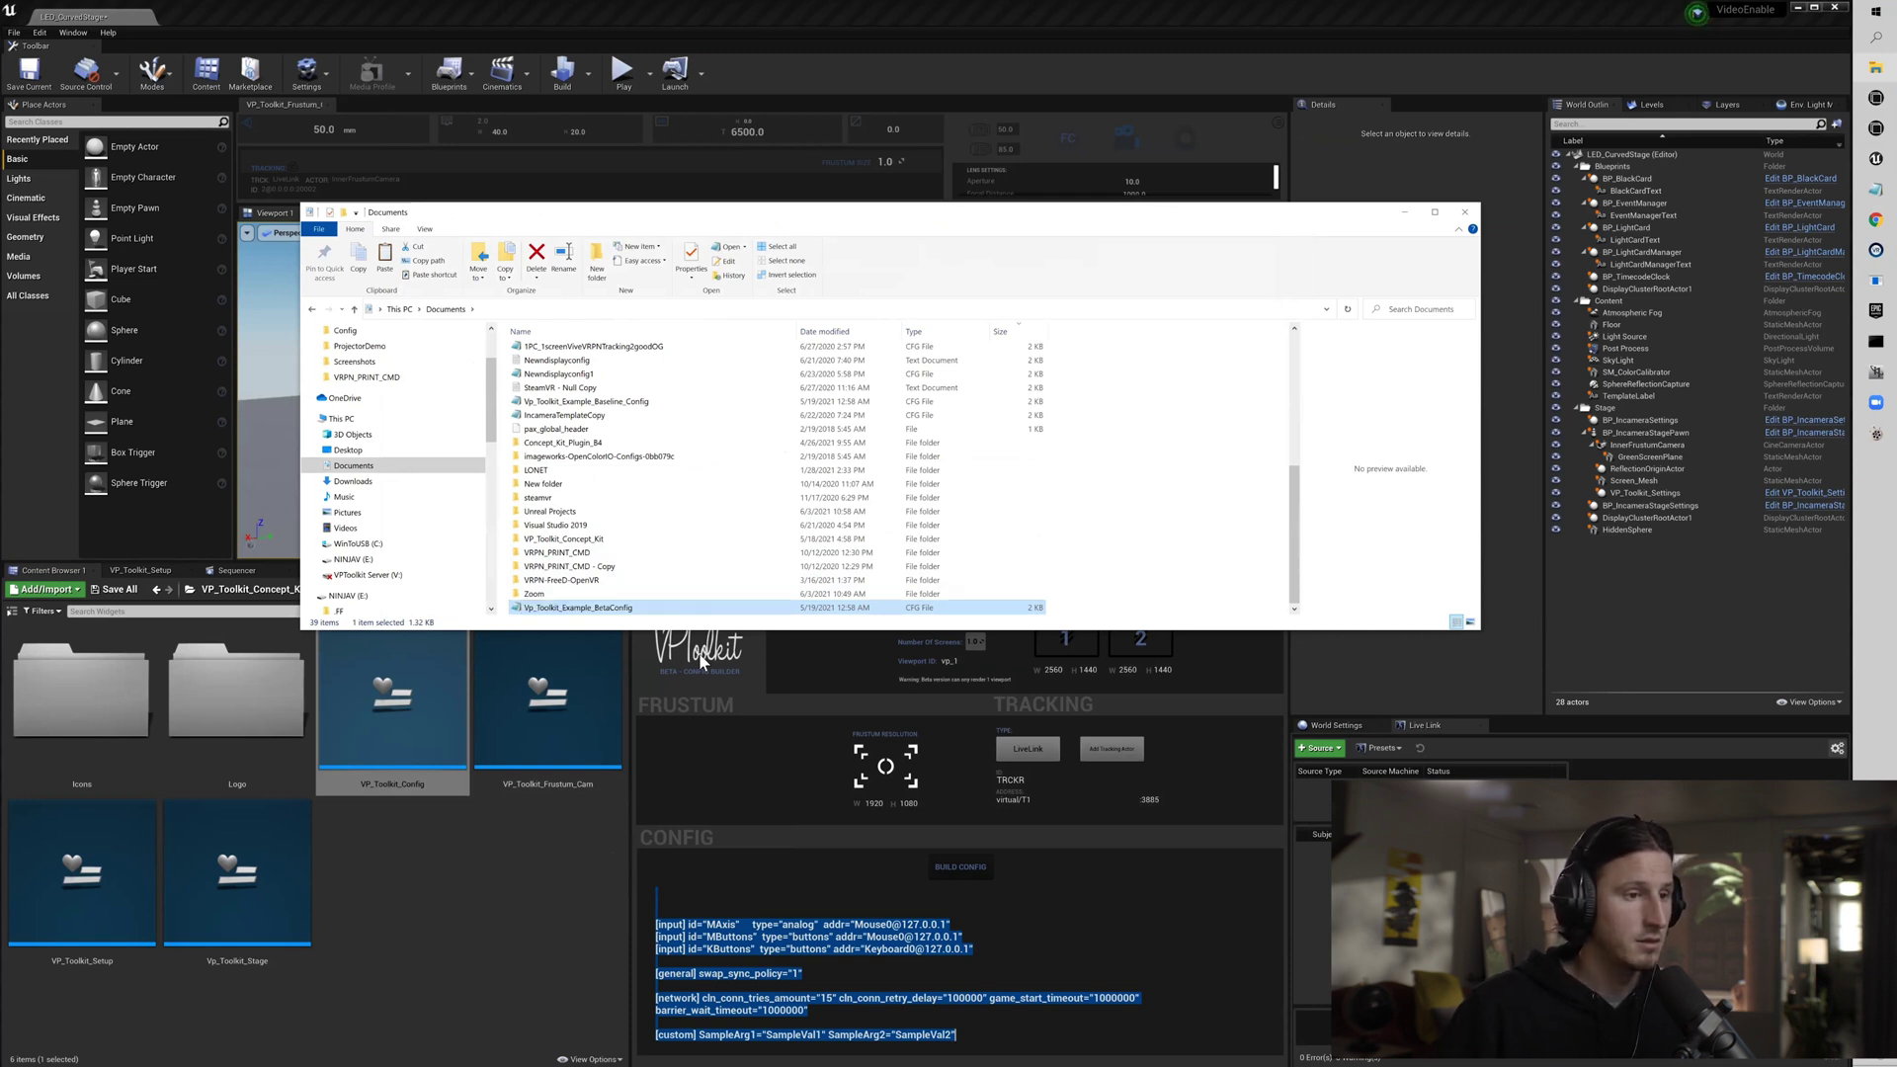
pyautogui.doubleClick(583, 608)
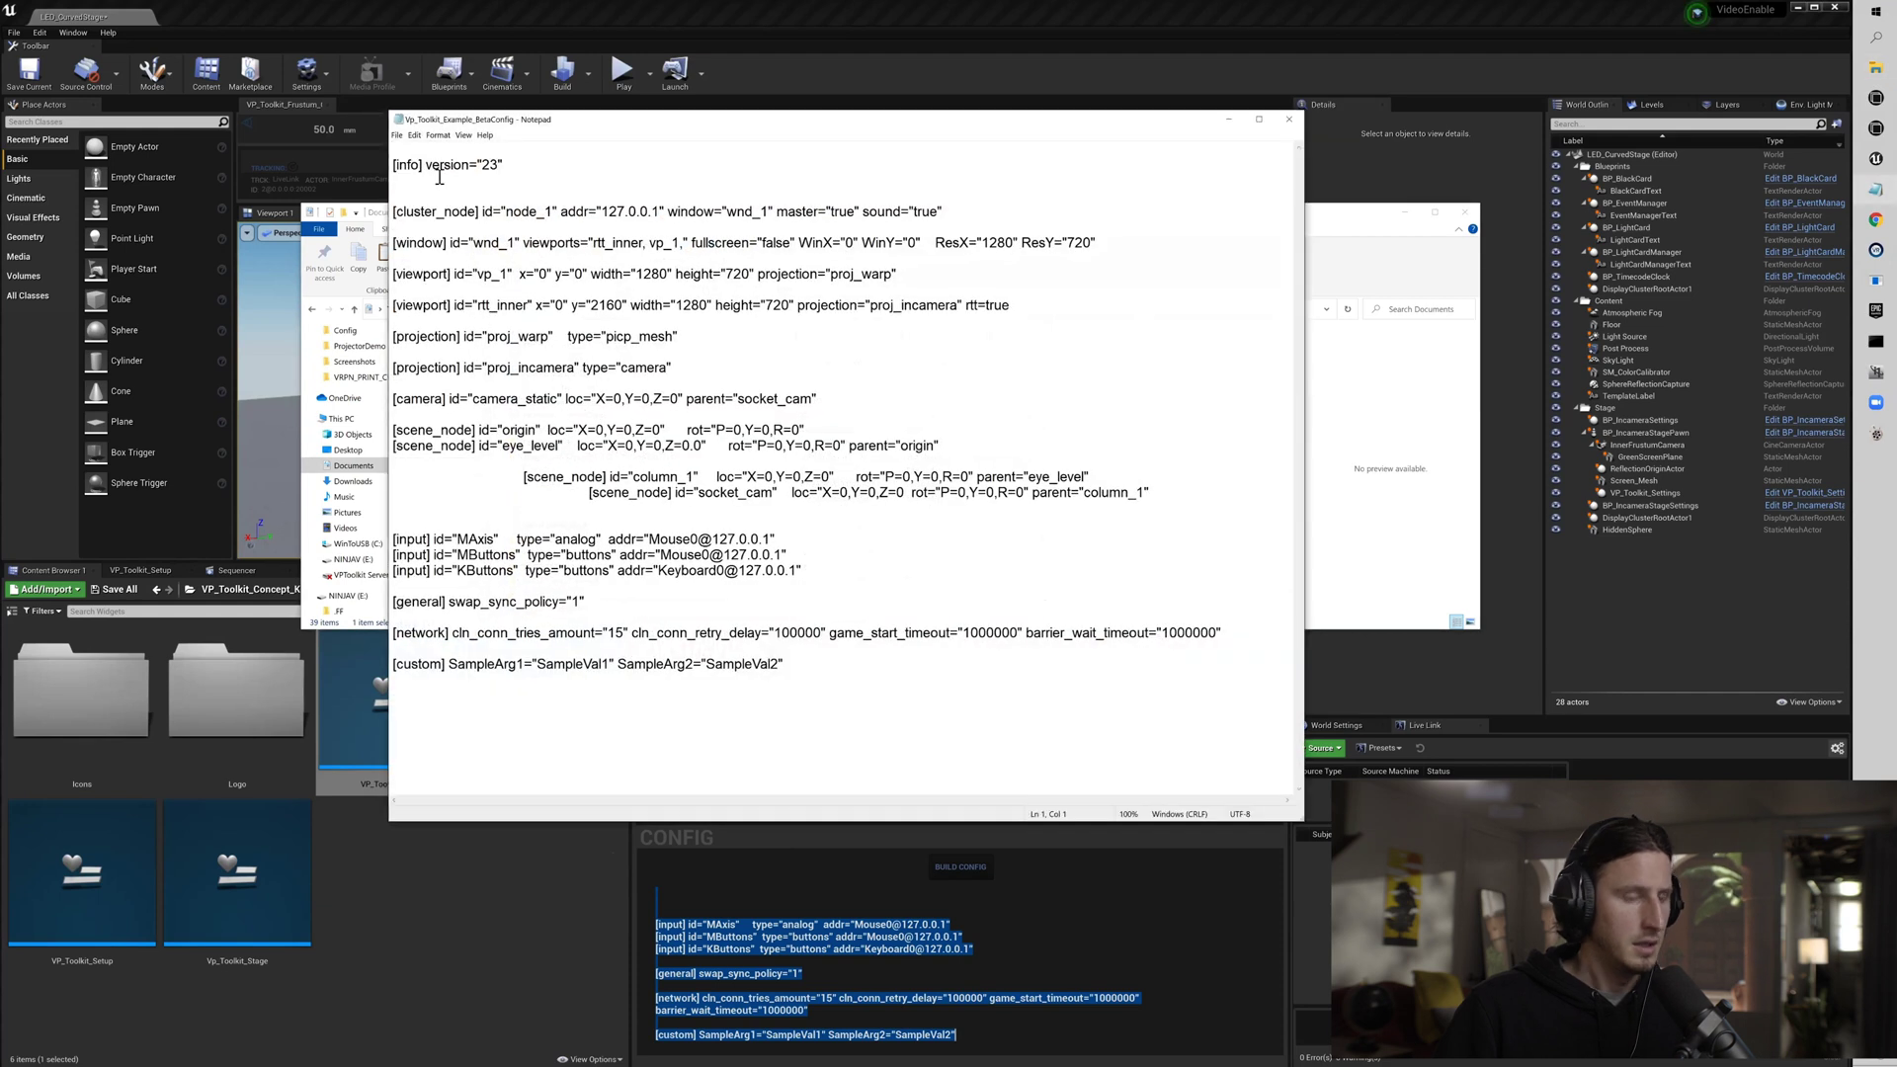
# Copy the whole generated configuration from the VP Toolkit config builder and replace all text of Vp_Toolkit_Example_BetaConfig in Notepad with it.
pyautogui.hotkey('ctrl', 'a')
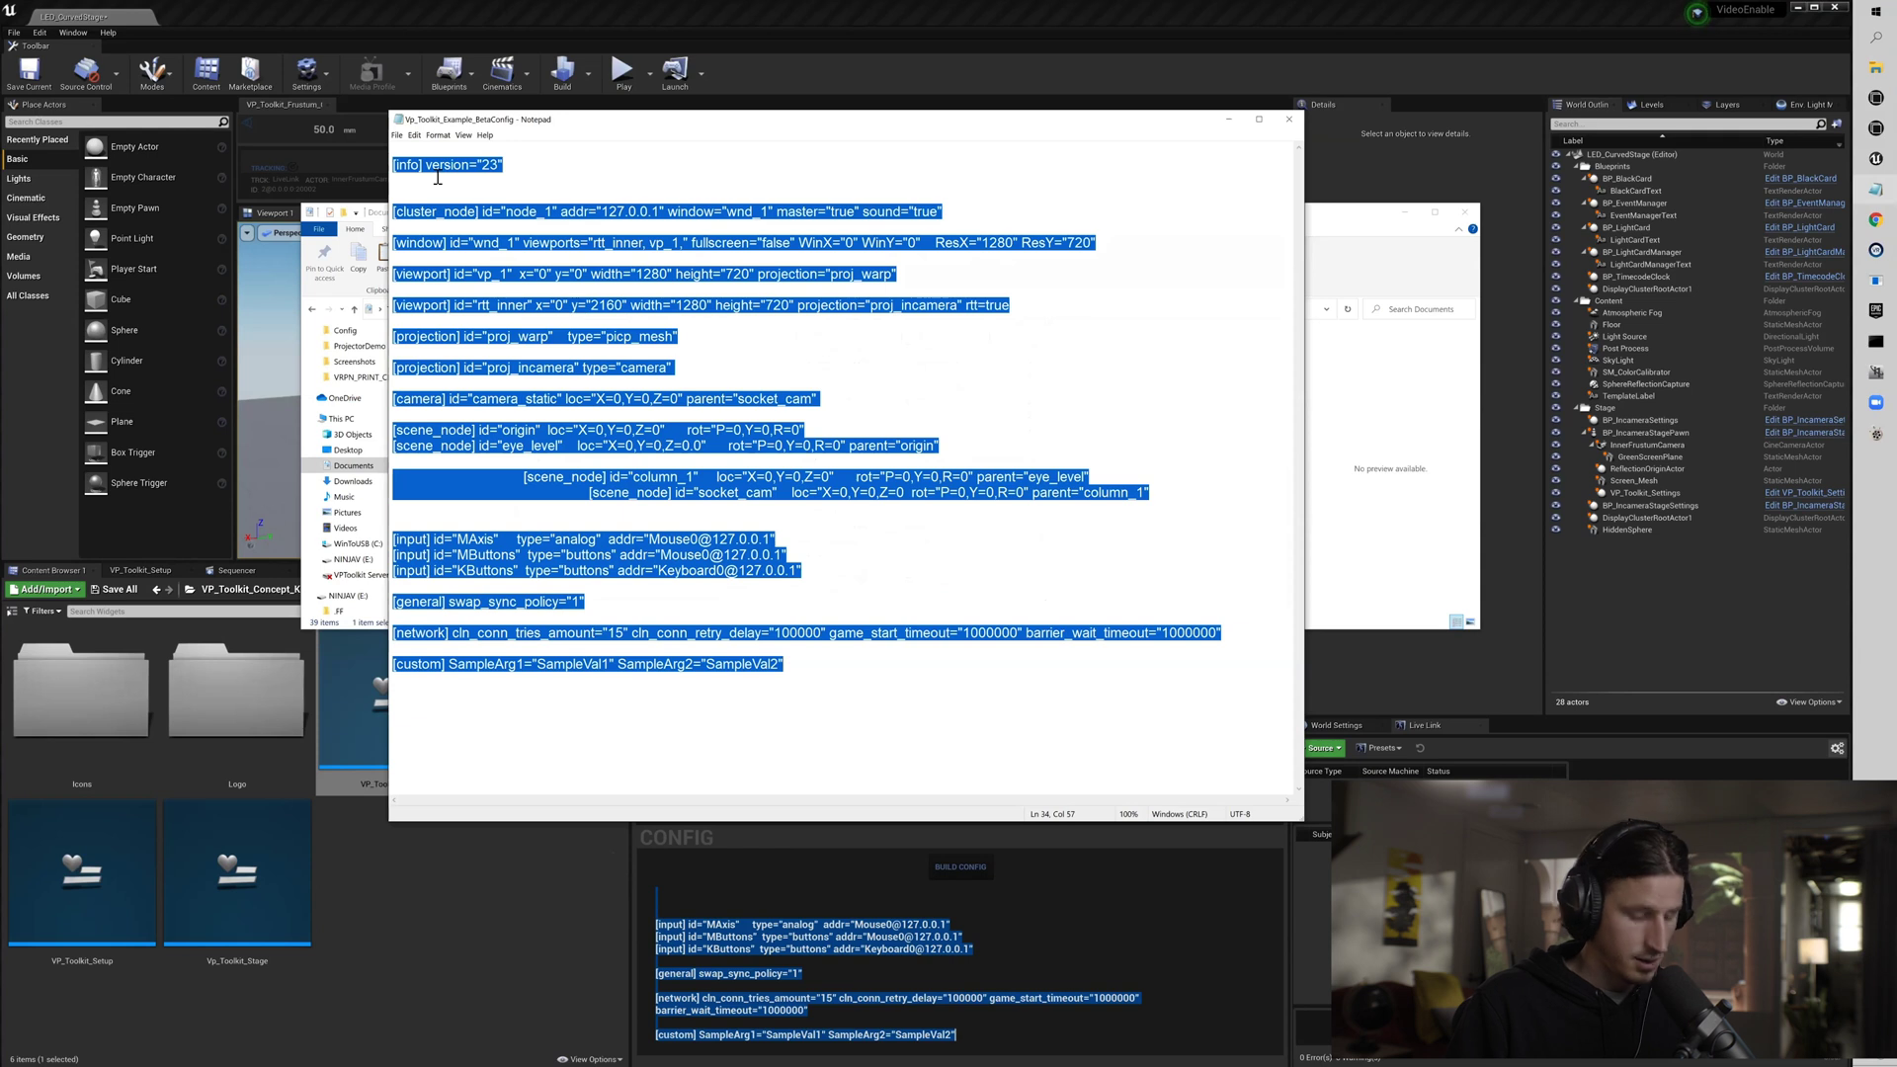
pyautogui.click(872, 441)
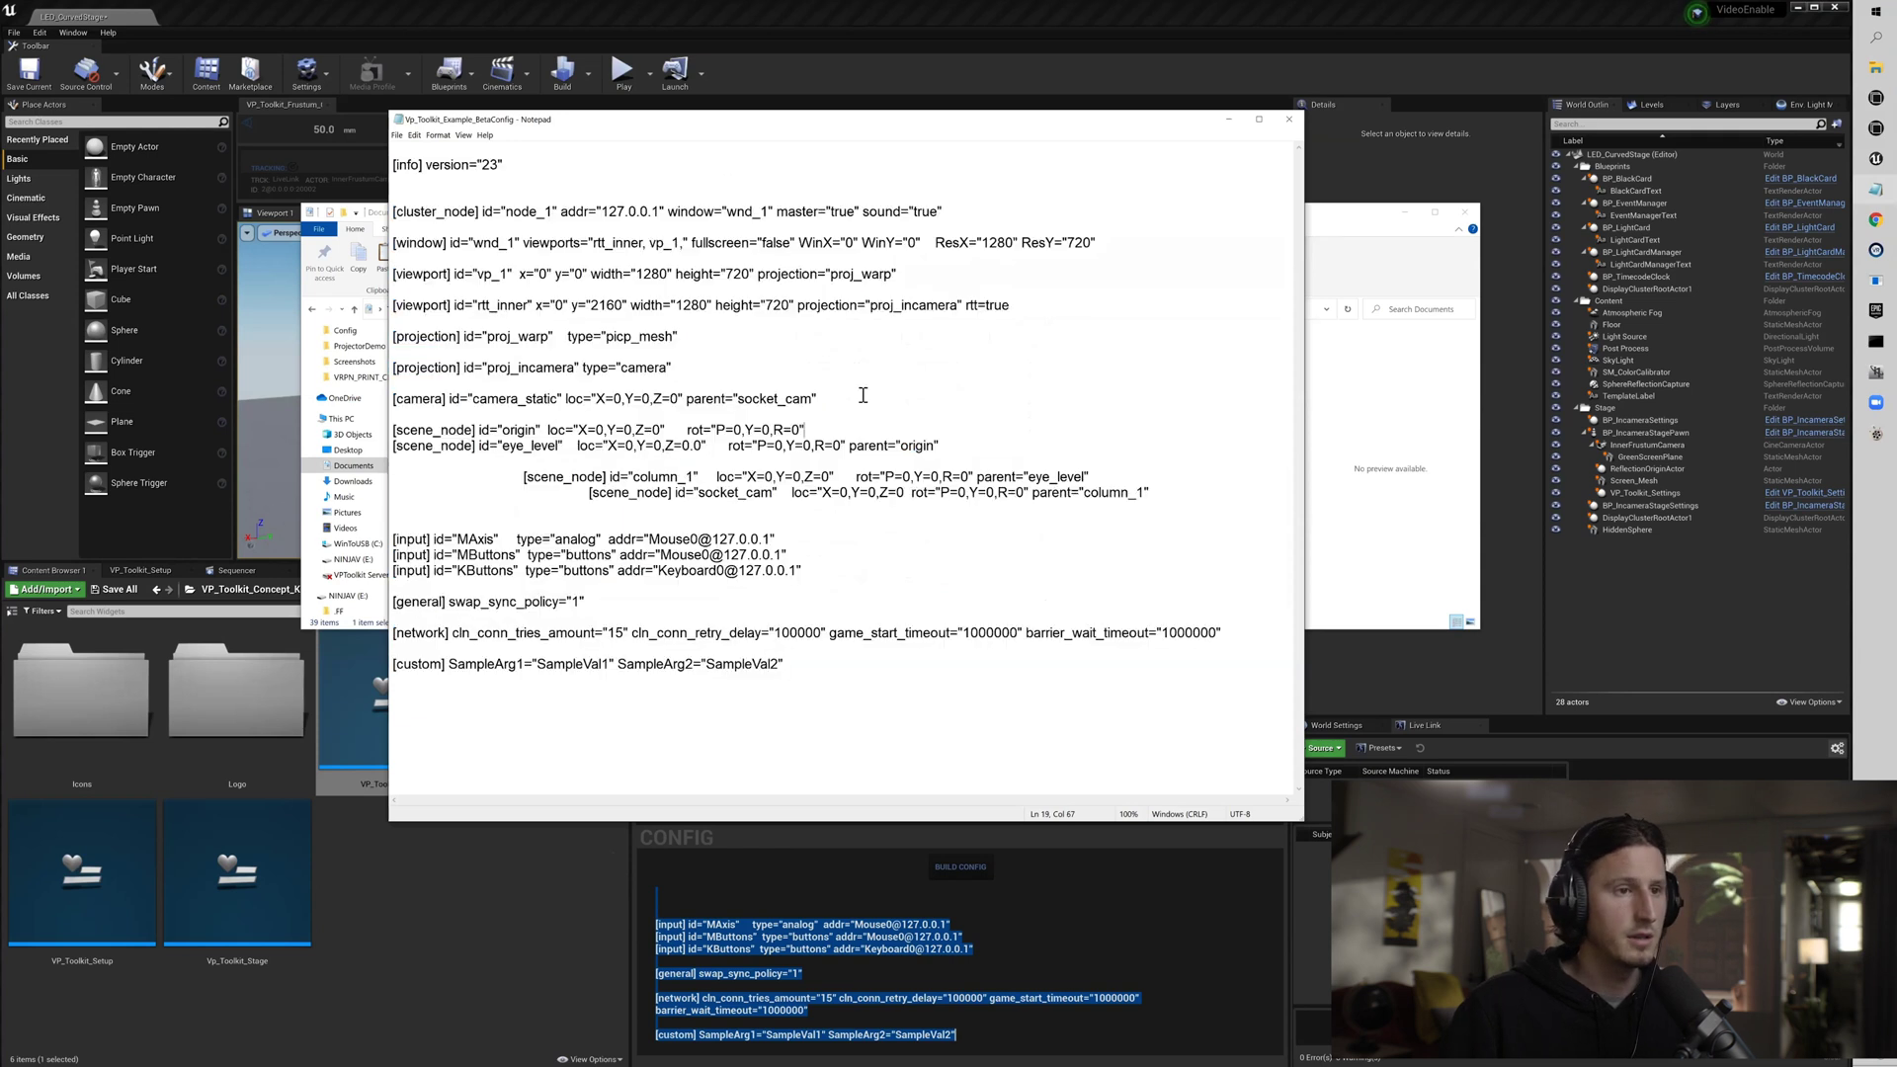
pyautogui.moveTo(395, 158); pyautogui.dragTo(1094, 776)
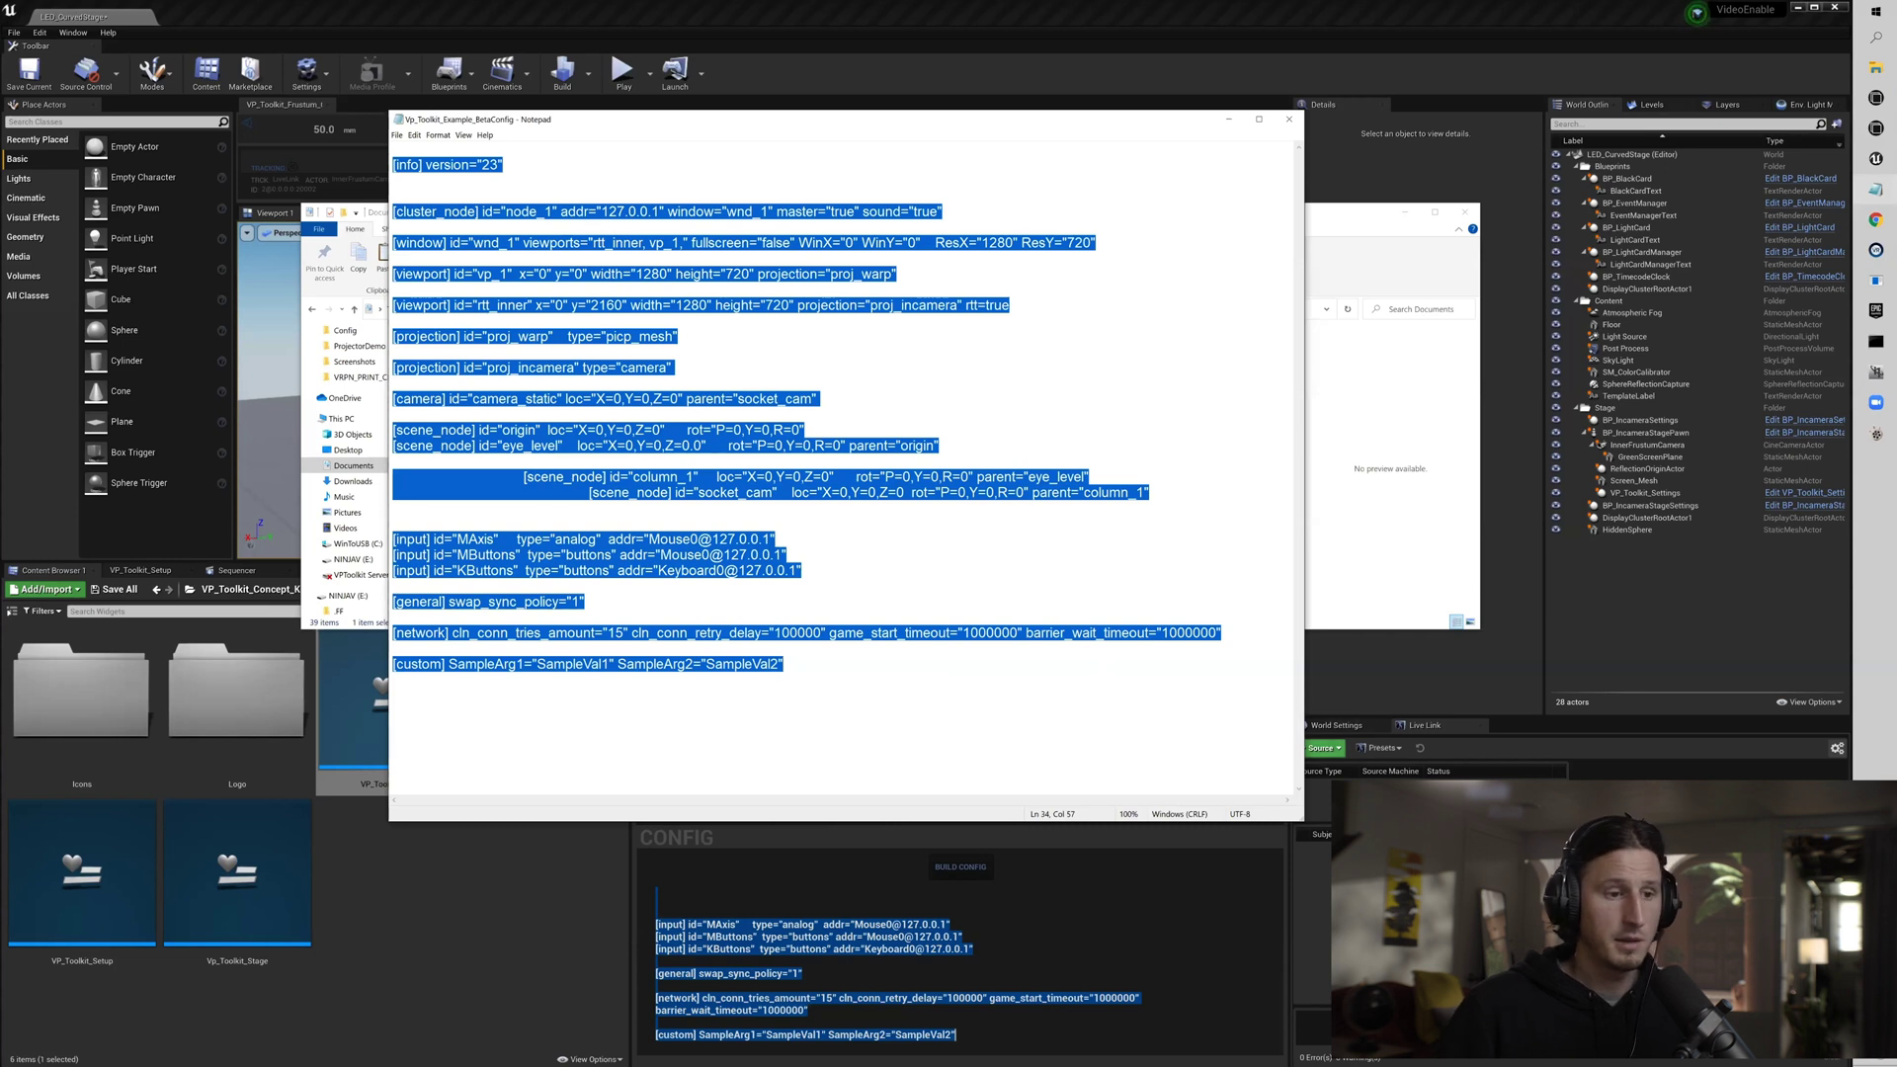
pyautogui.click(655, 909)
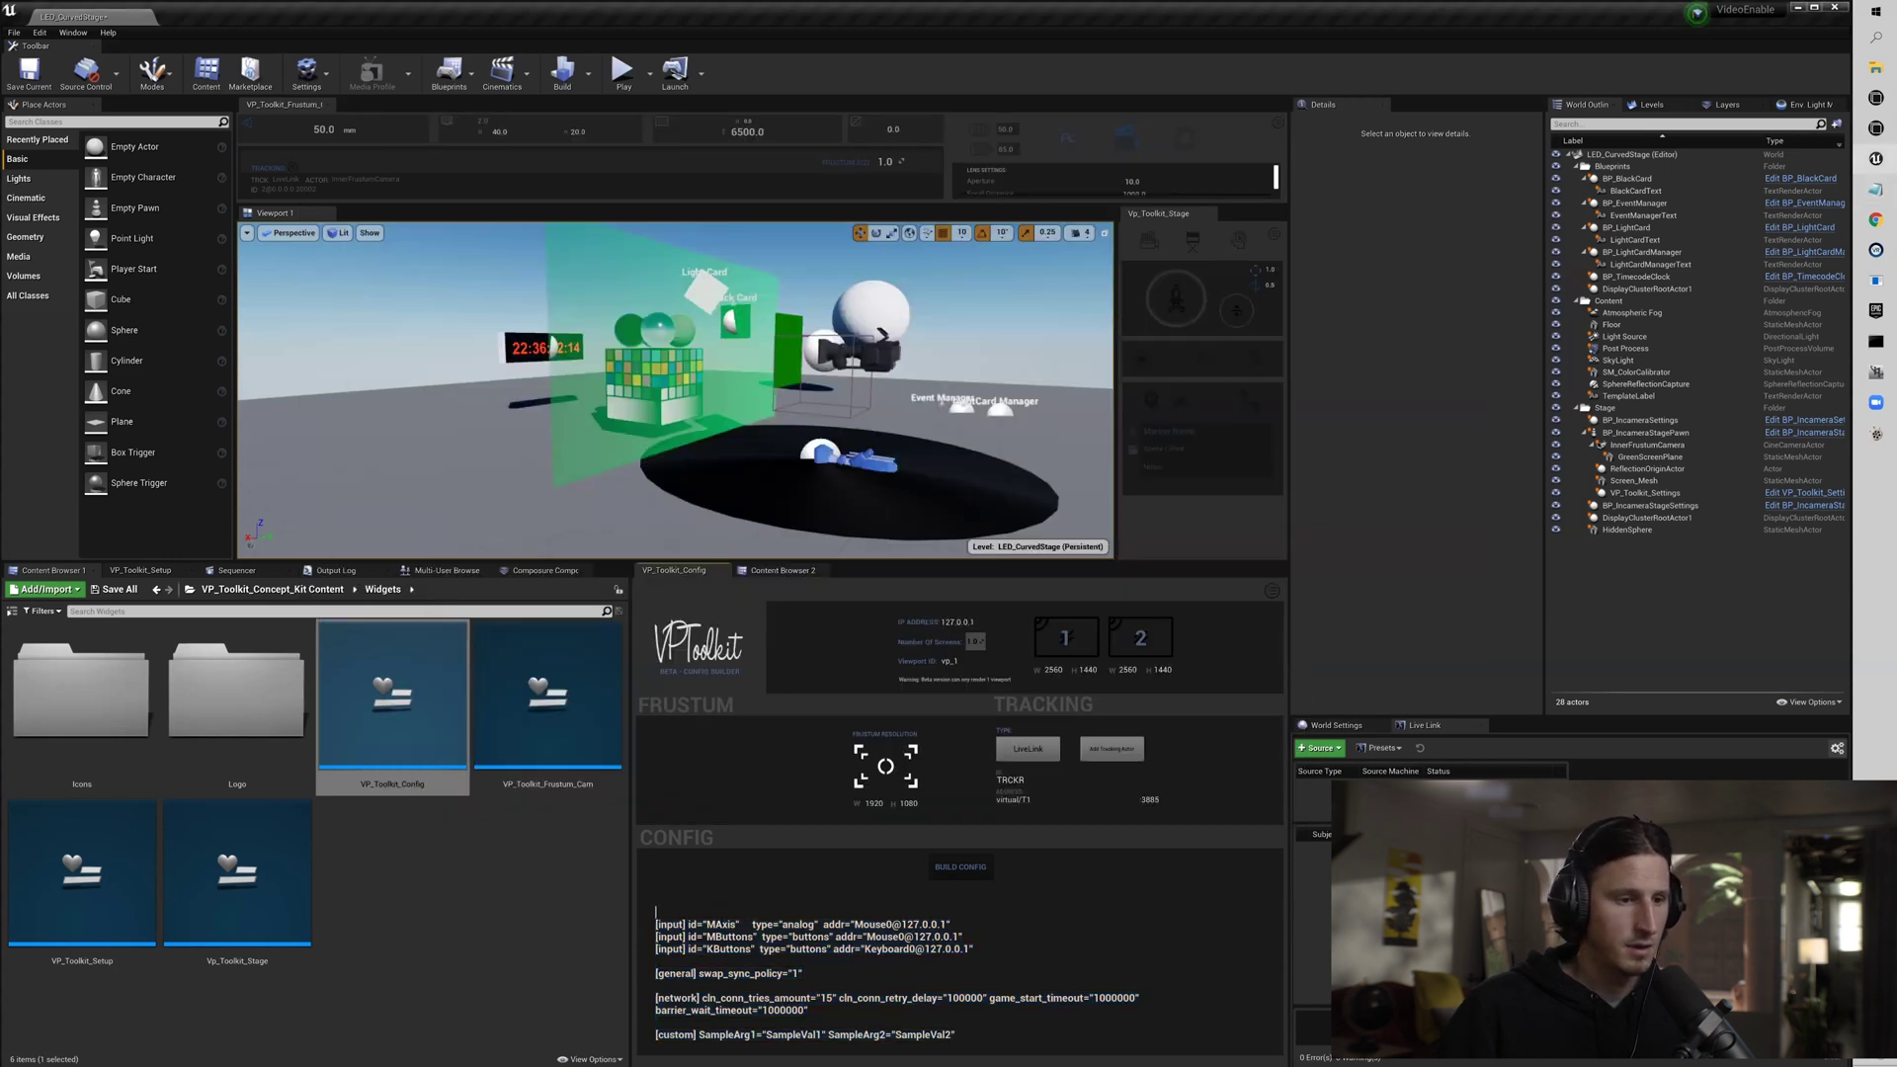
pyautogui.hotkey('ctrl', 'a')
pyautogui.hotkey('ctrl', 'v')
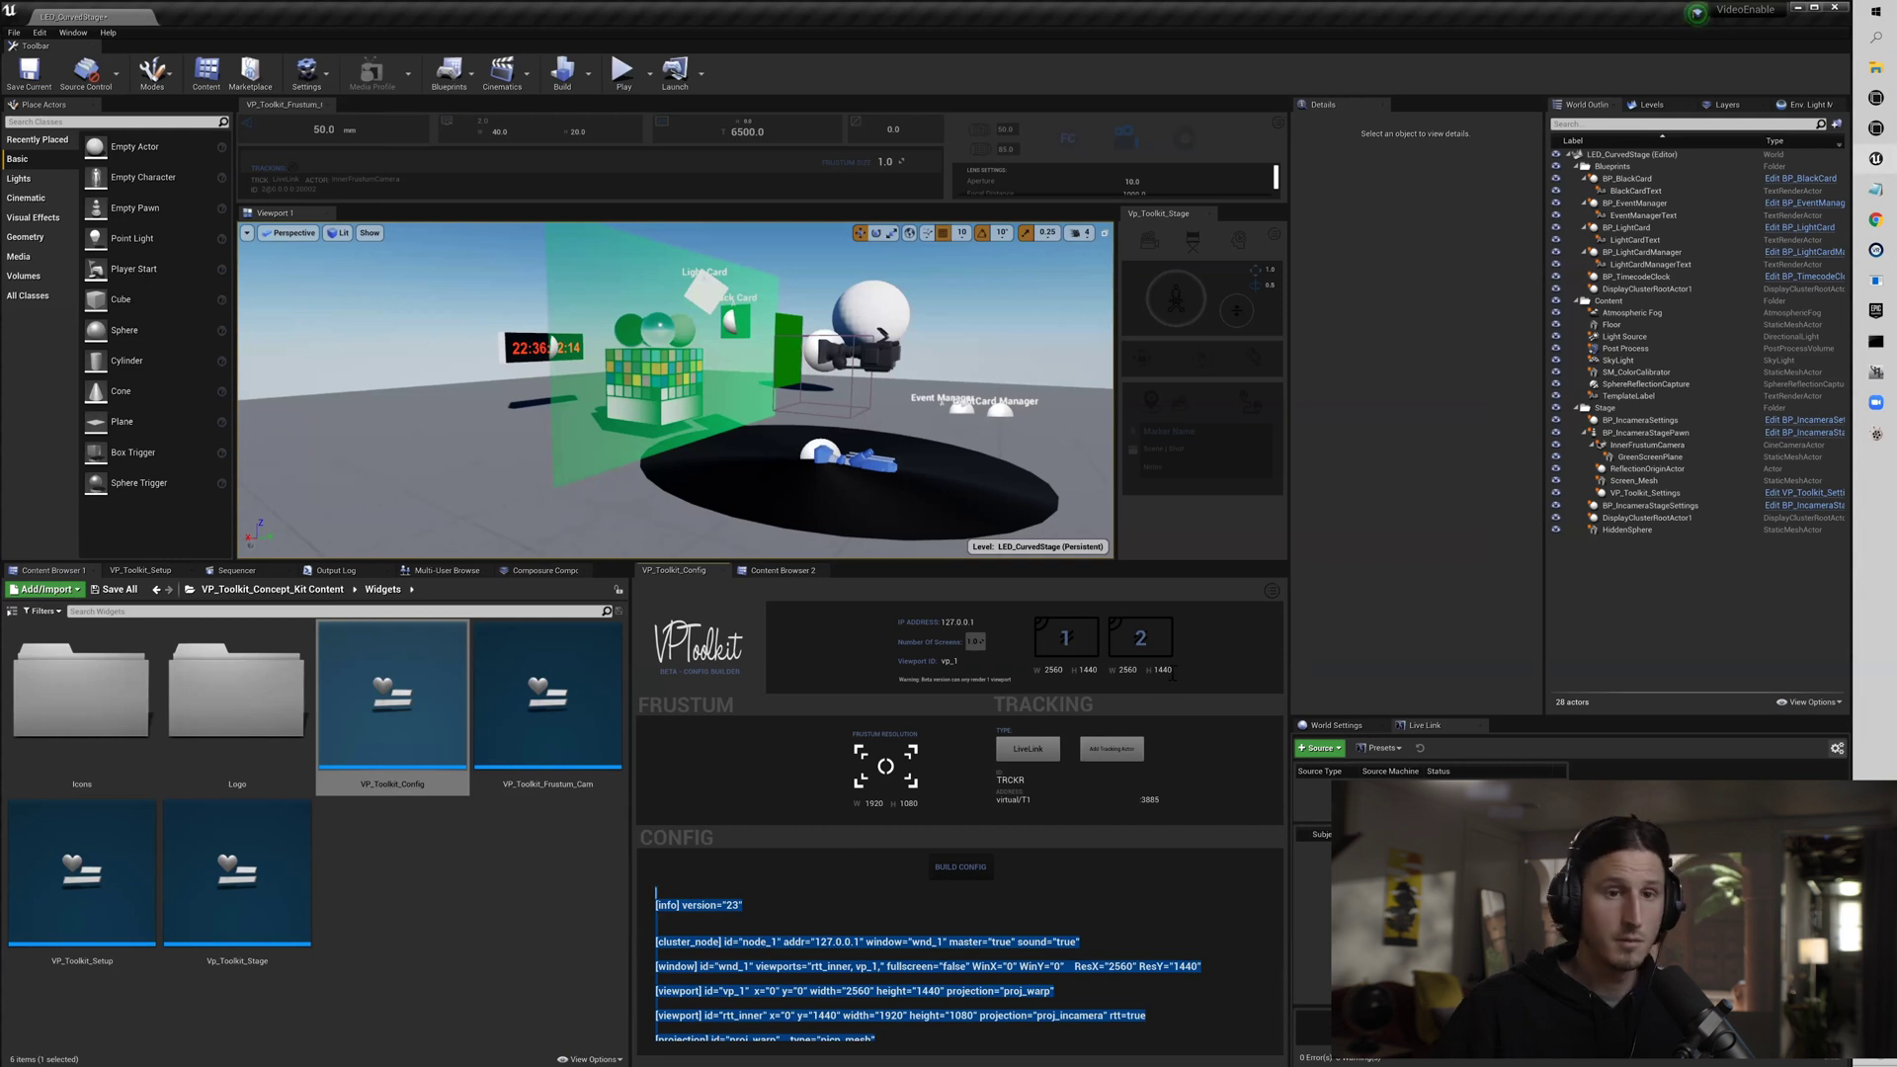
pyautogui.click(1876, 189)
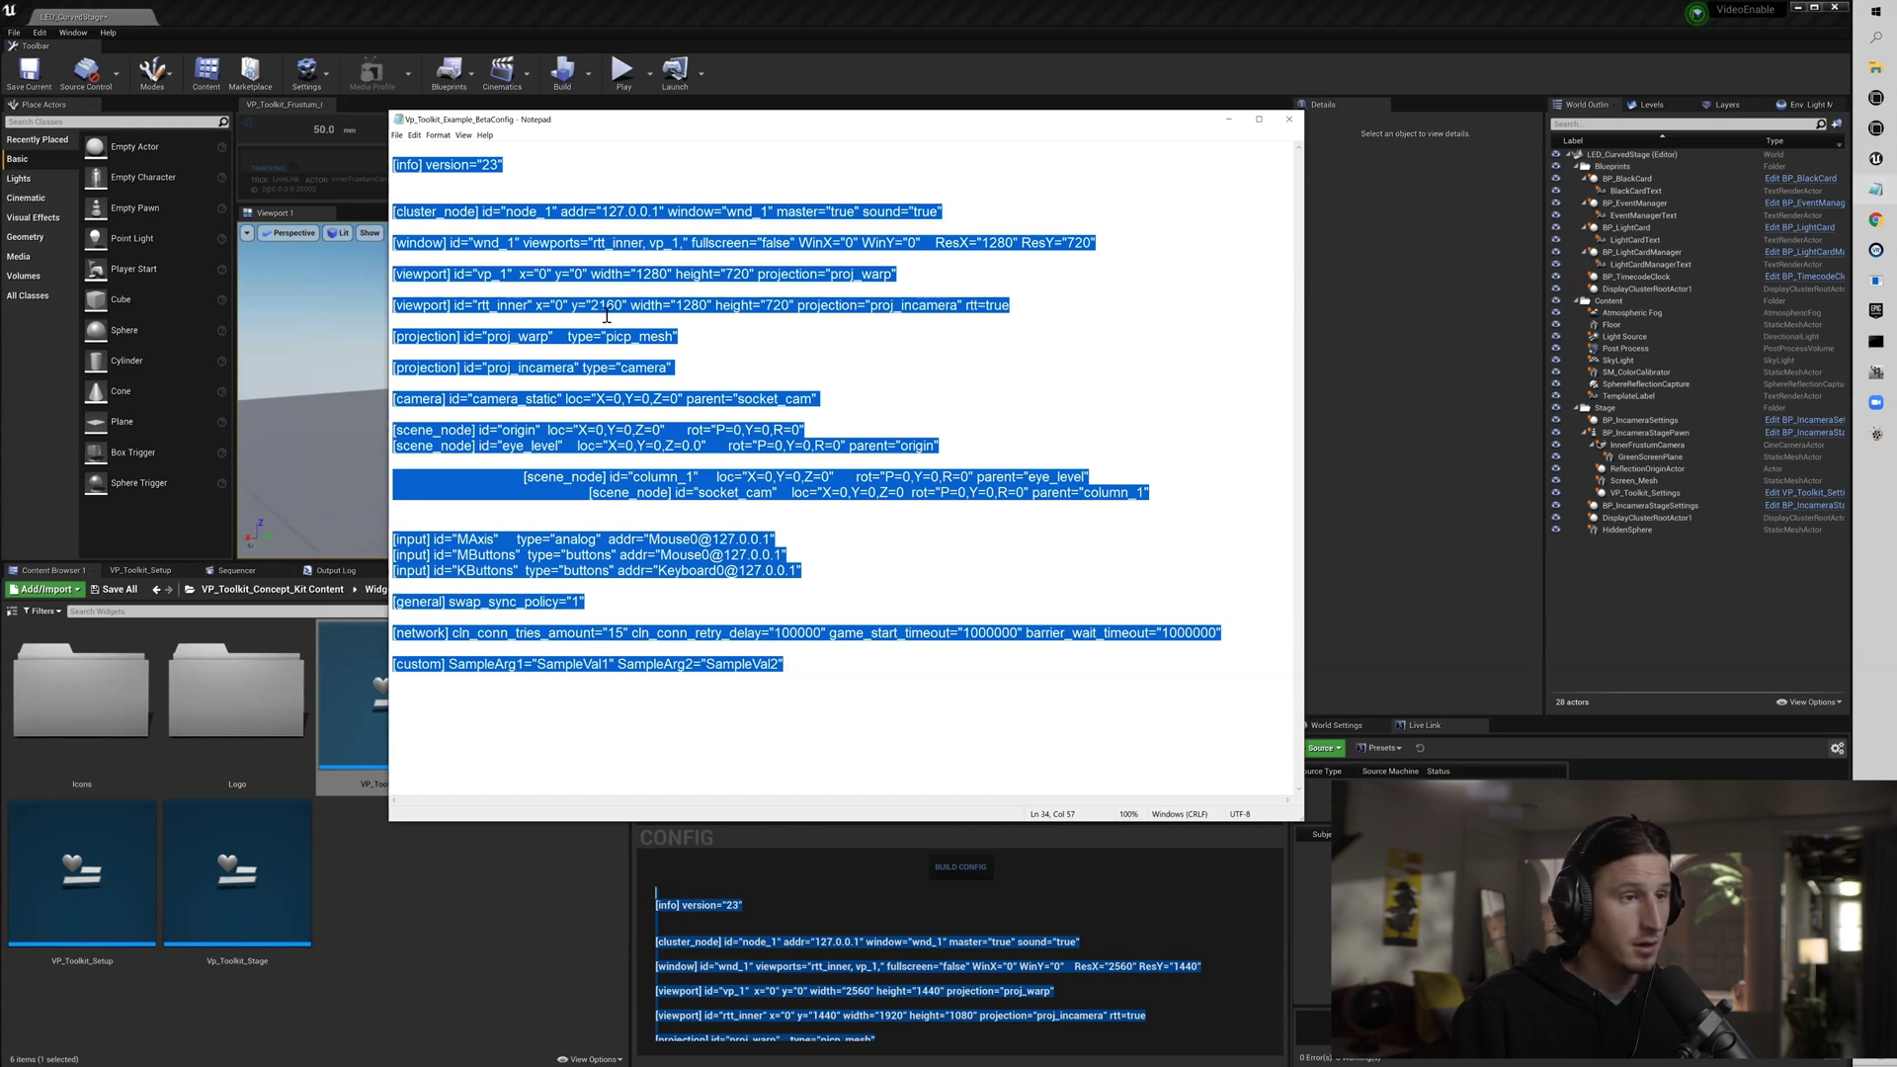
pyautogui.hotkey('ctrl', 'v')
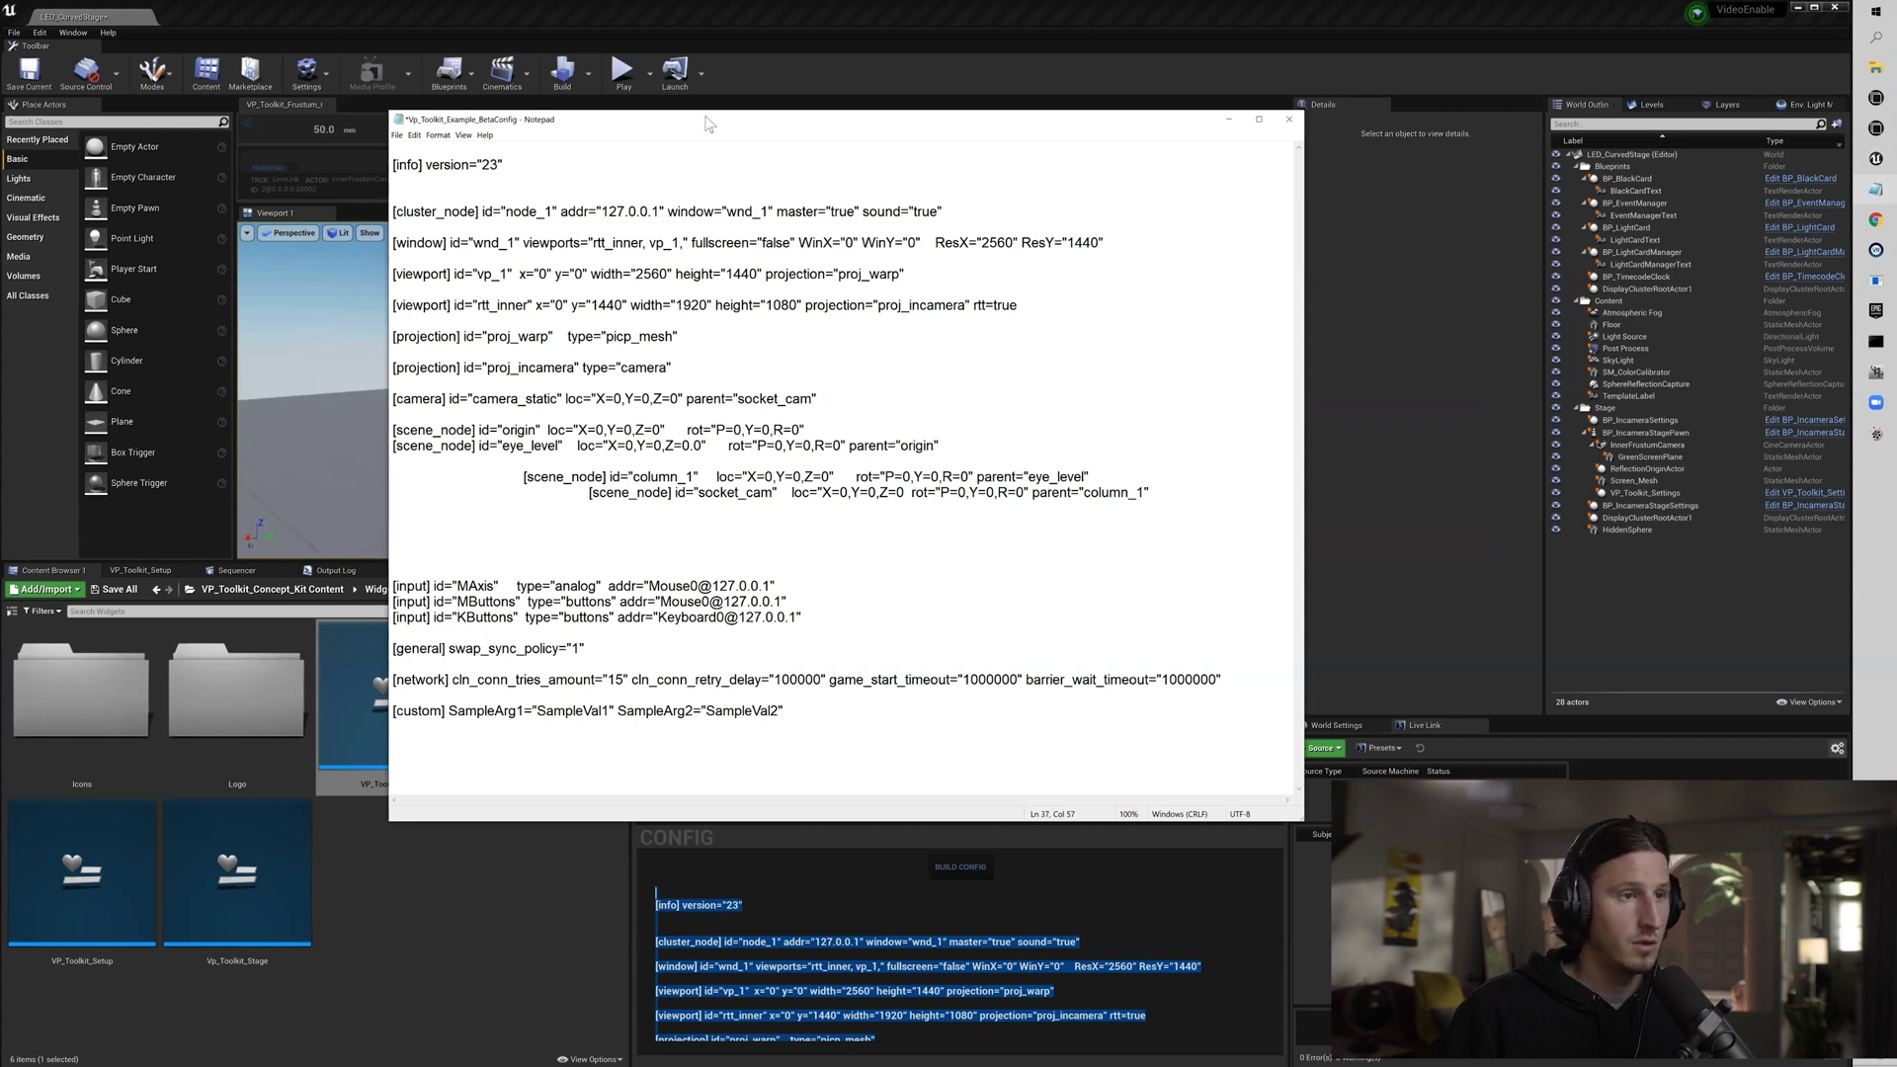
# Save the updated Vp_Toolkit_Example_BetaConfig file in Notepad.
pyautogui.moveTo(710, 121); pyautogui.dragTo(762, 201)
pyautogui.click(389, 211)
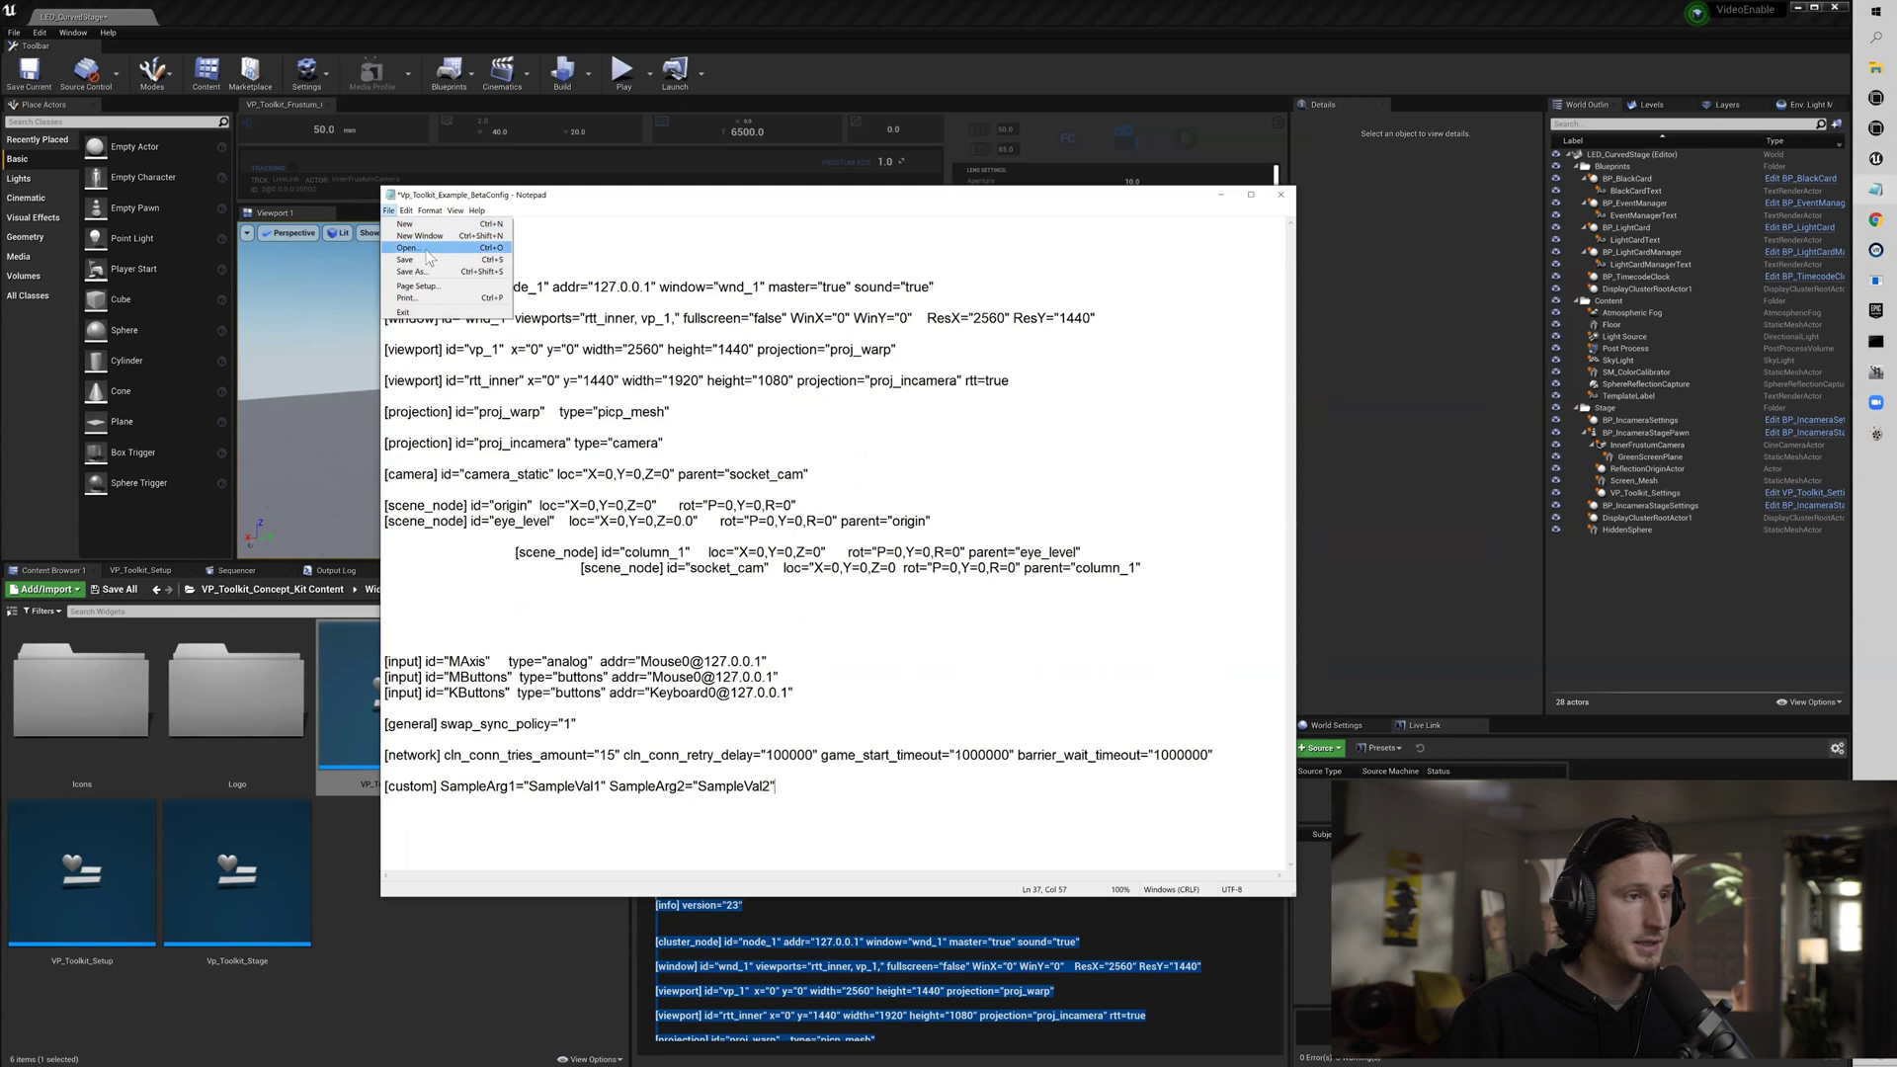
pyautogui.click(420, 255)
pyautogui.moveTo(731, 201); pyautogui.dragTo(738, 205)
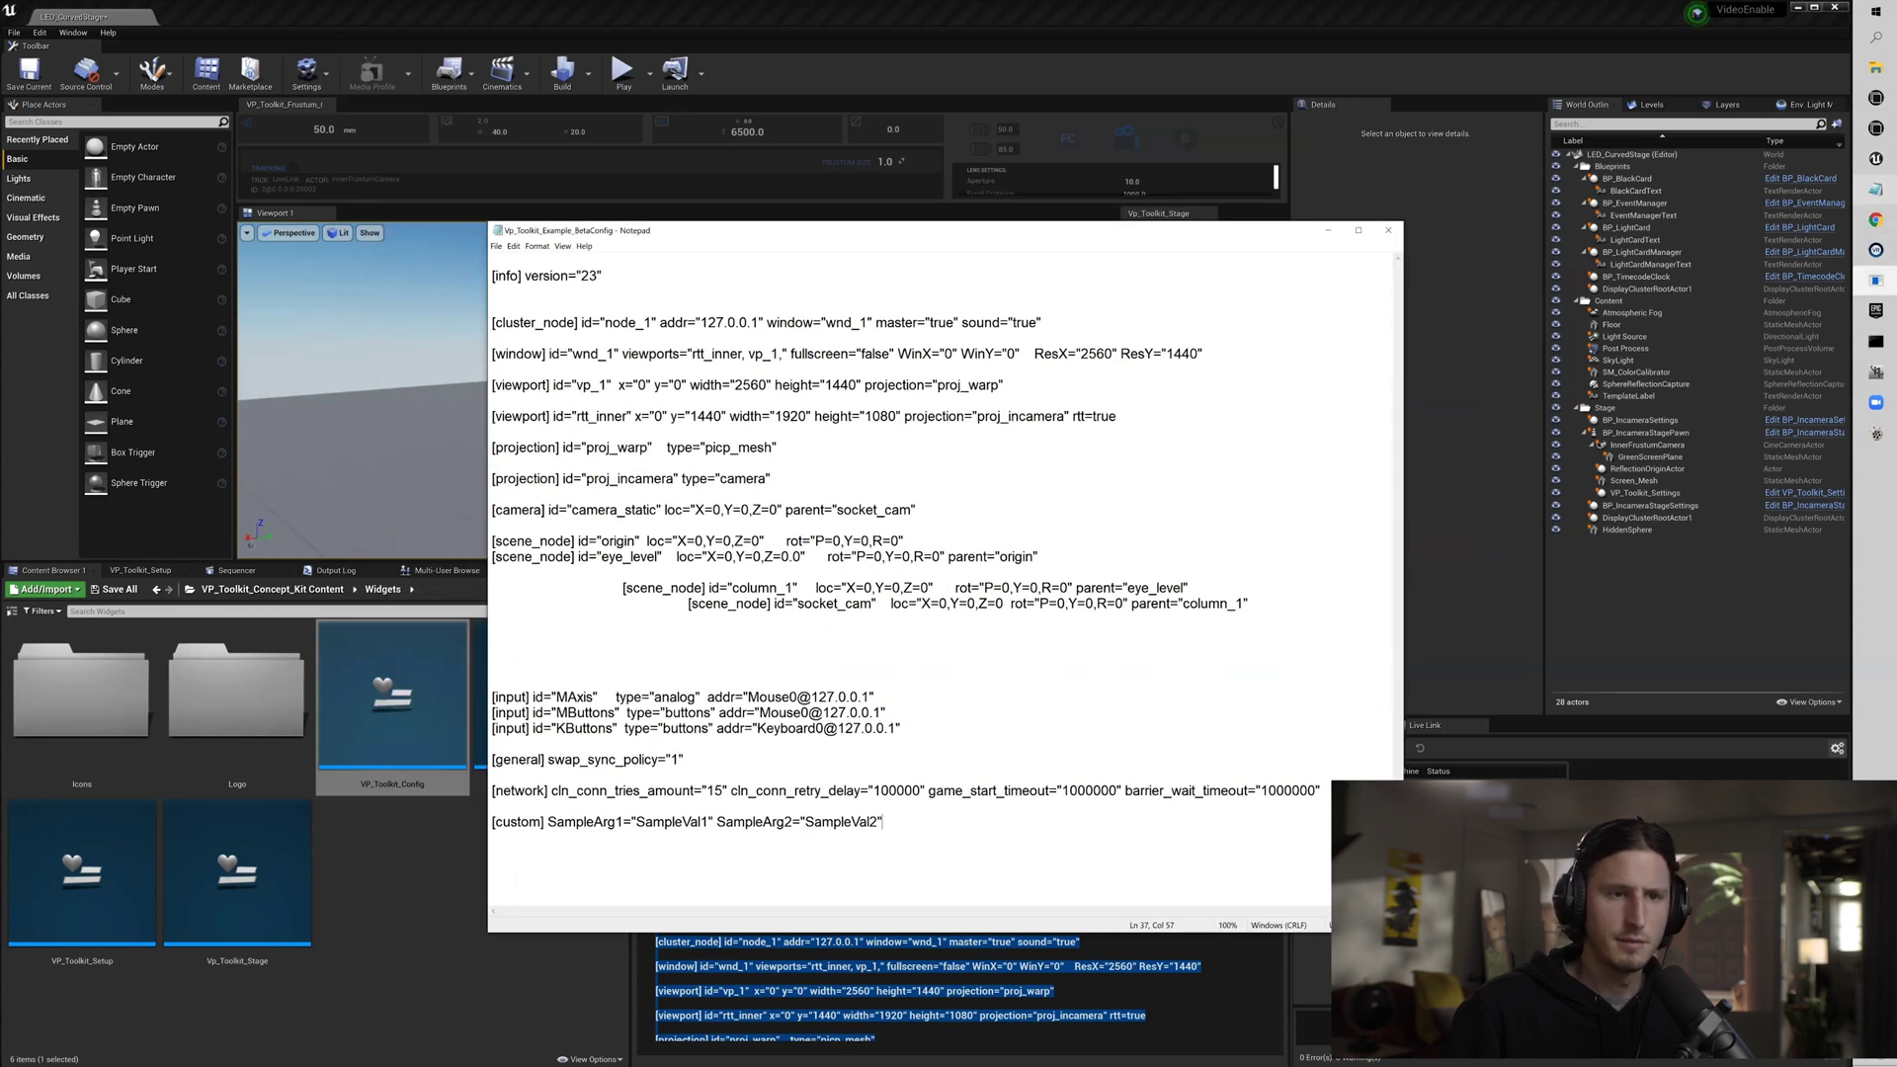
# Switch to nDisplay Launcher and add Vp_Toolkit_Example_BetaConfig from the Documents folder as the config file.
pyautogui.click(1876, 128)
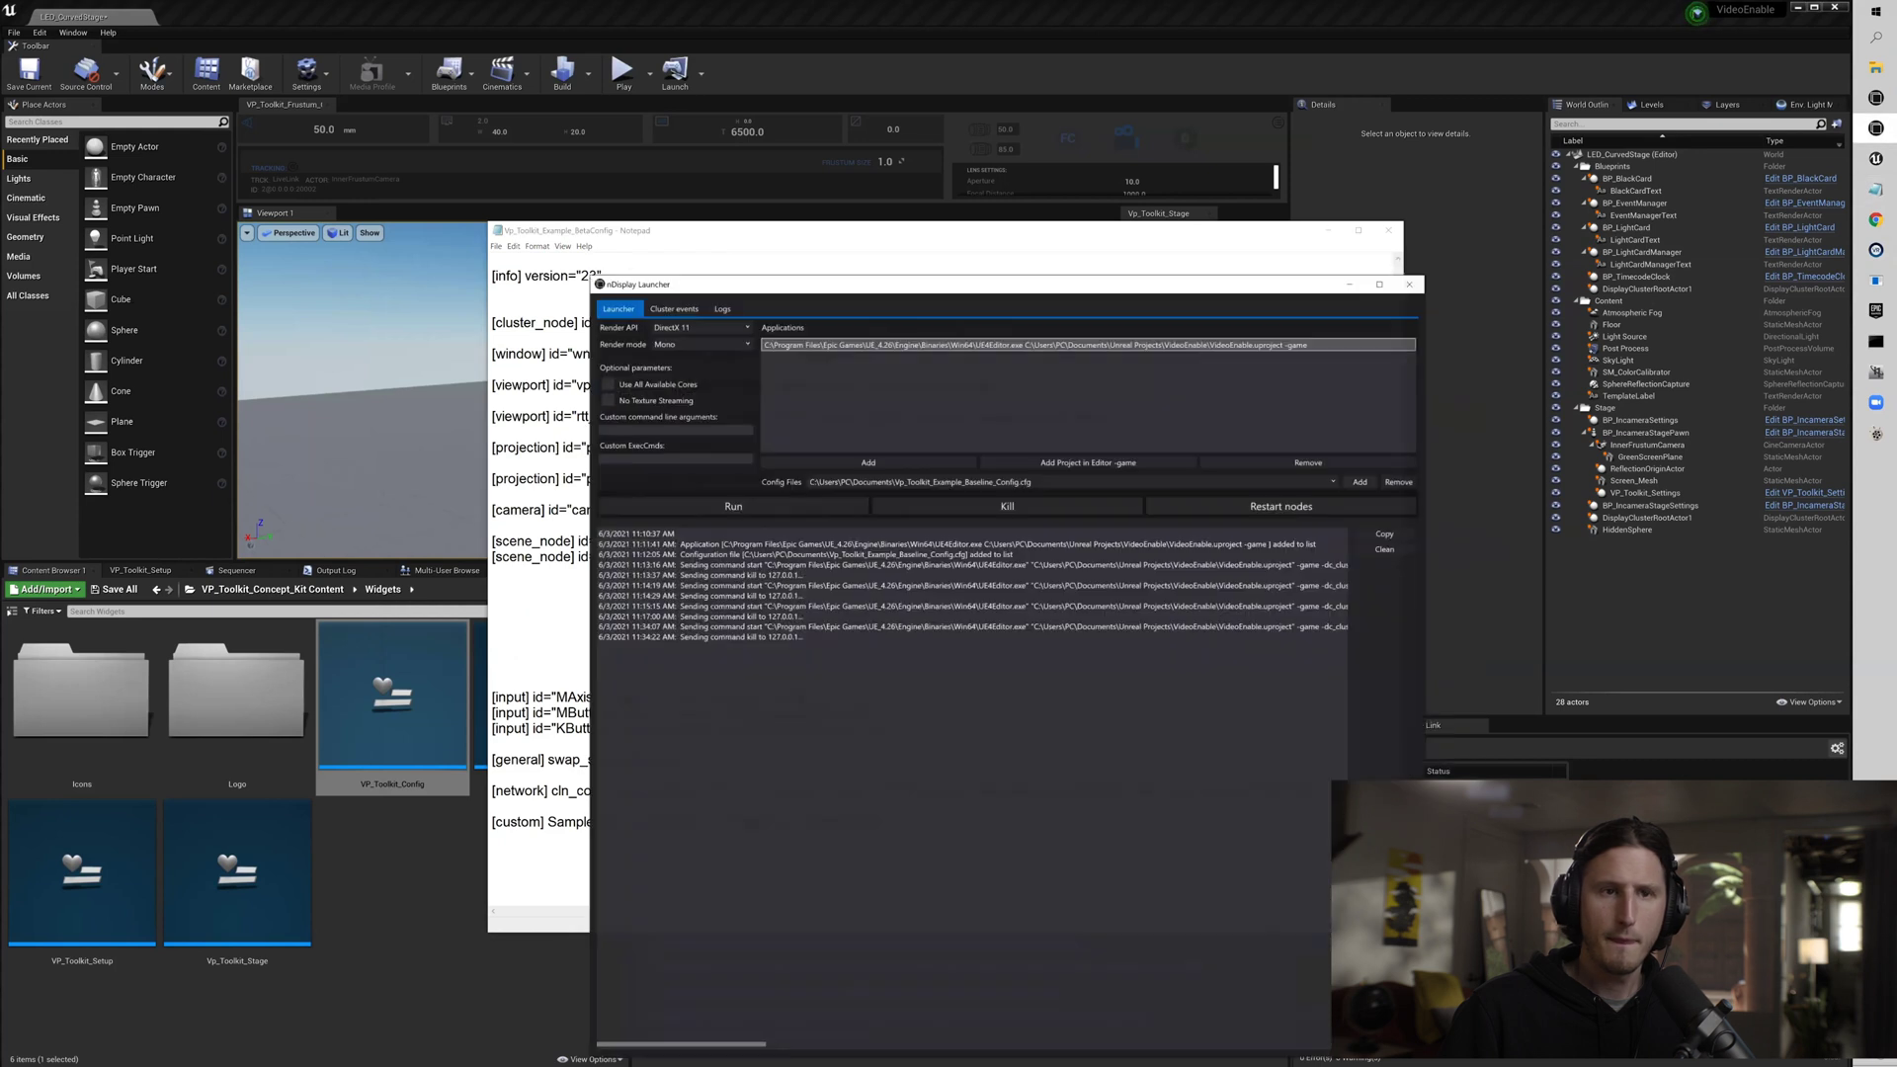
pyautogui.moveTo(1032, 285); pyautogui.dragTo(926, 237)
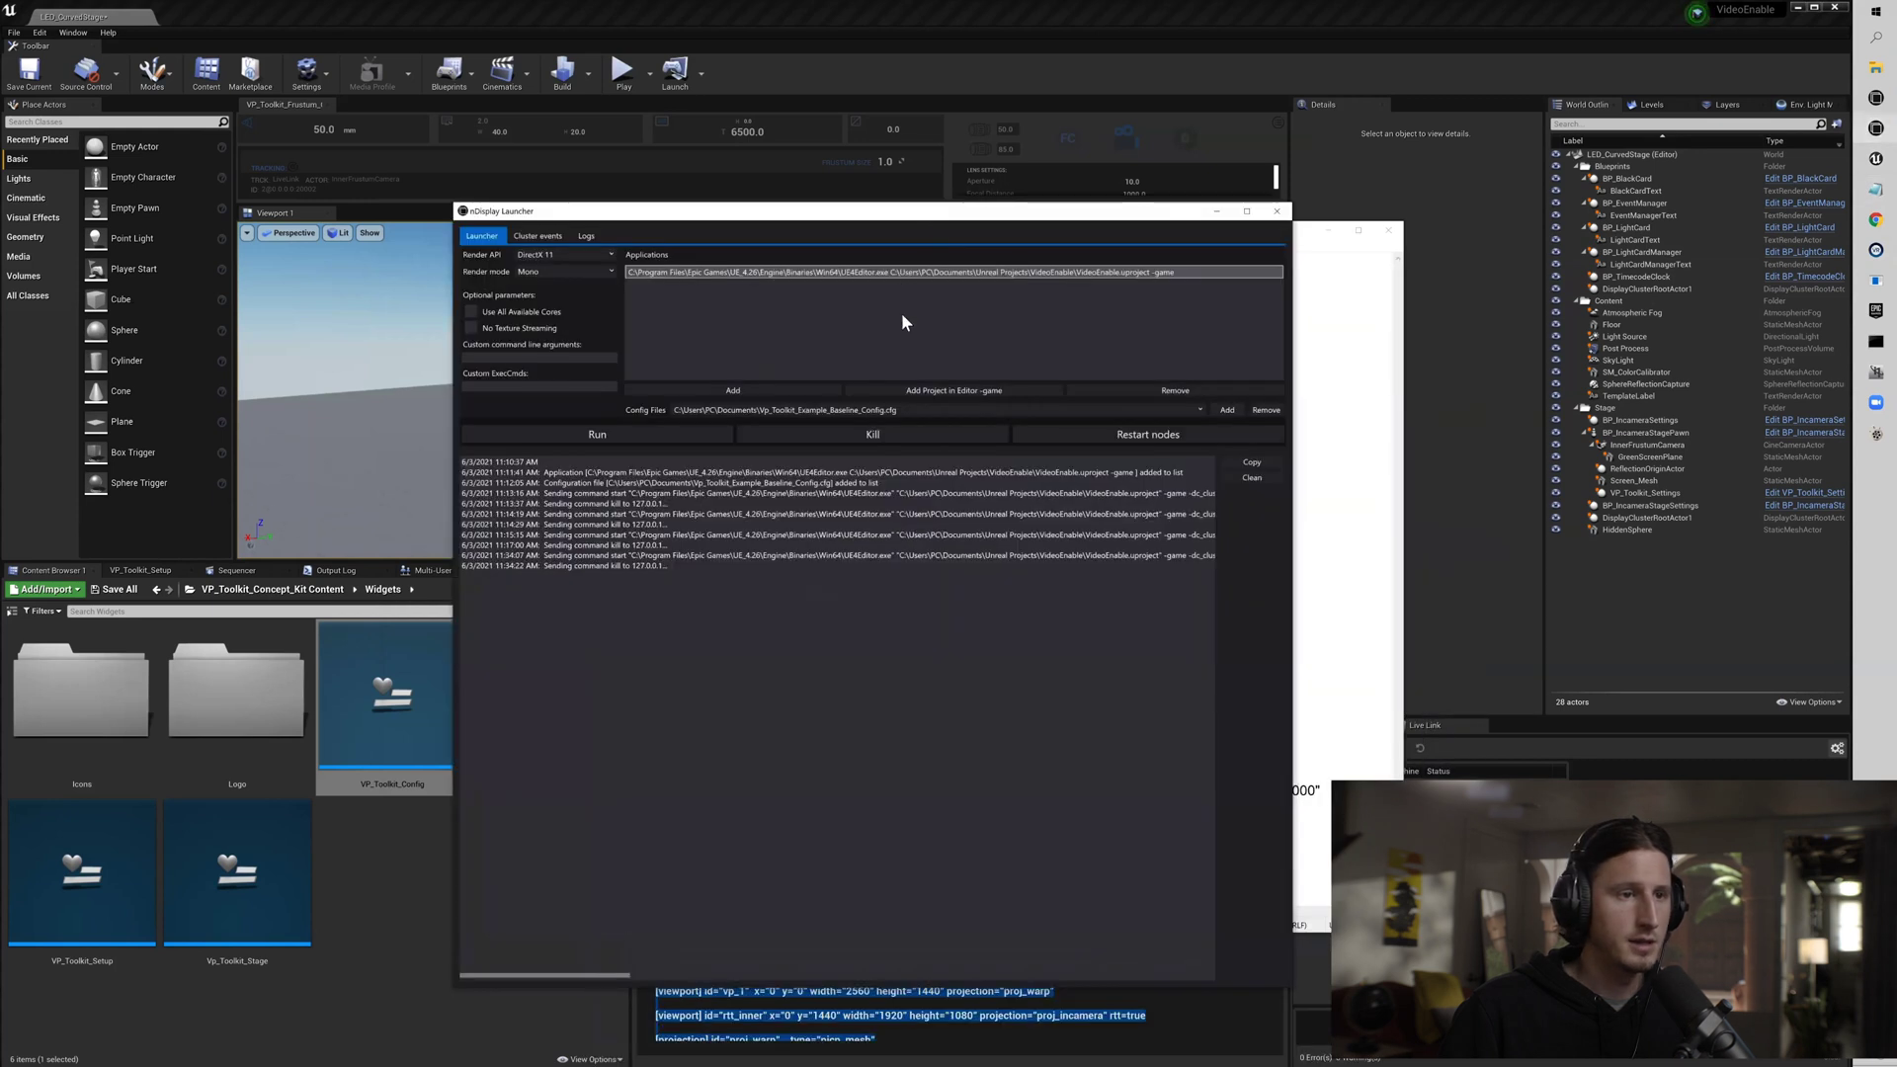
pyautogui.click(926, 272)
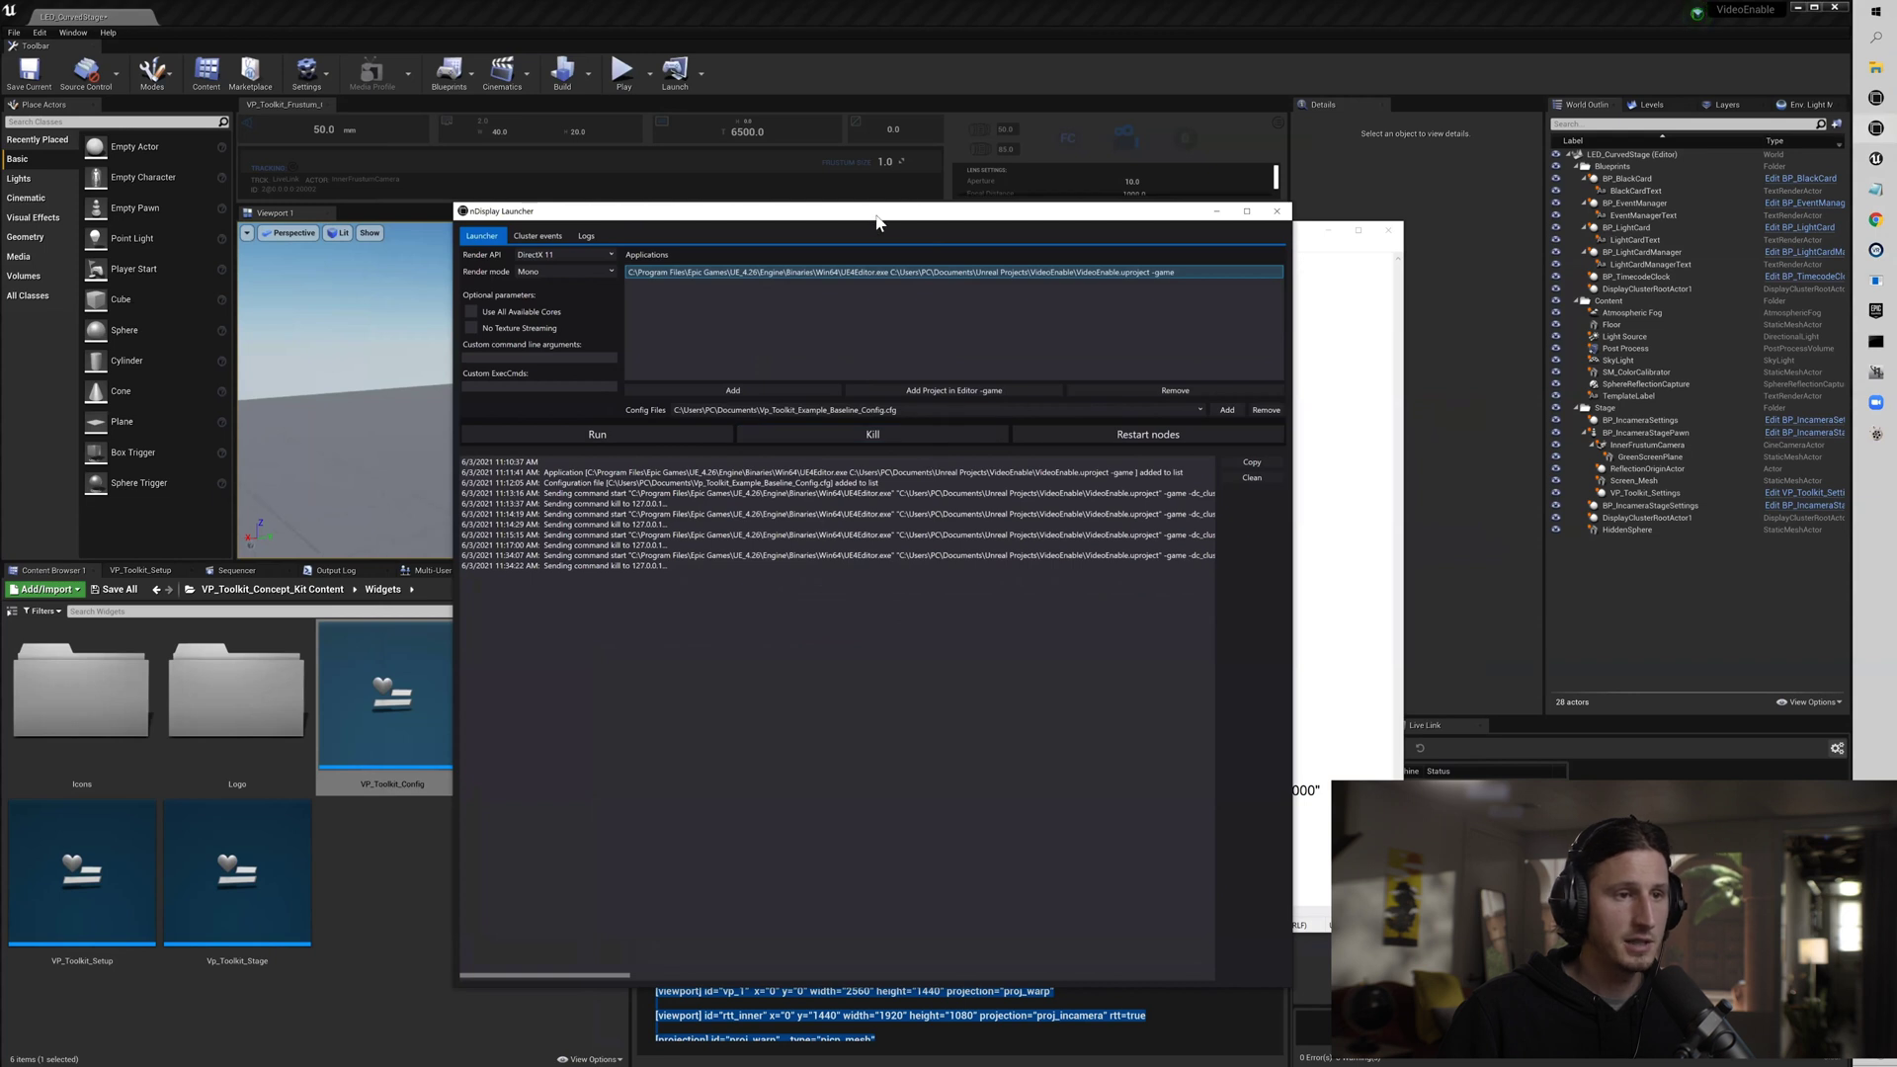
pyautogui.moveTo(877, 223); pyautogui.dragTo(947, 267)
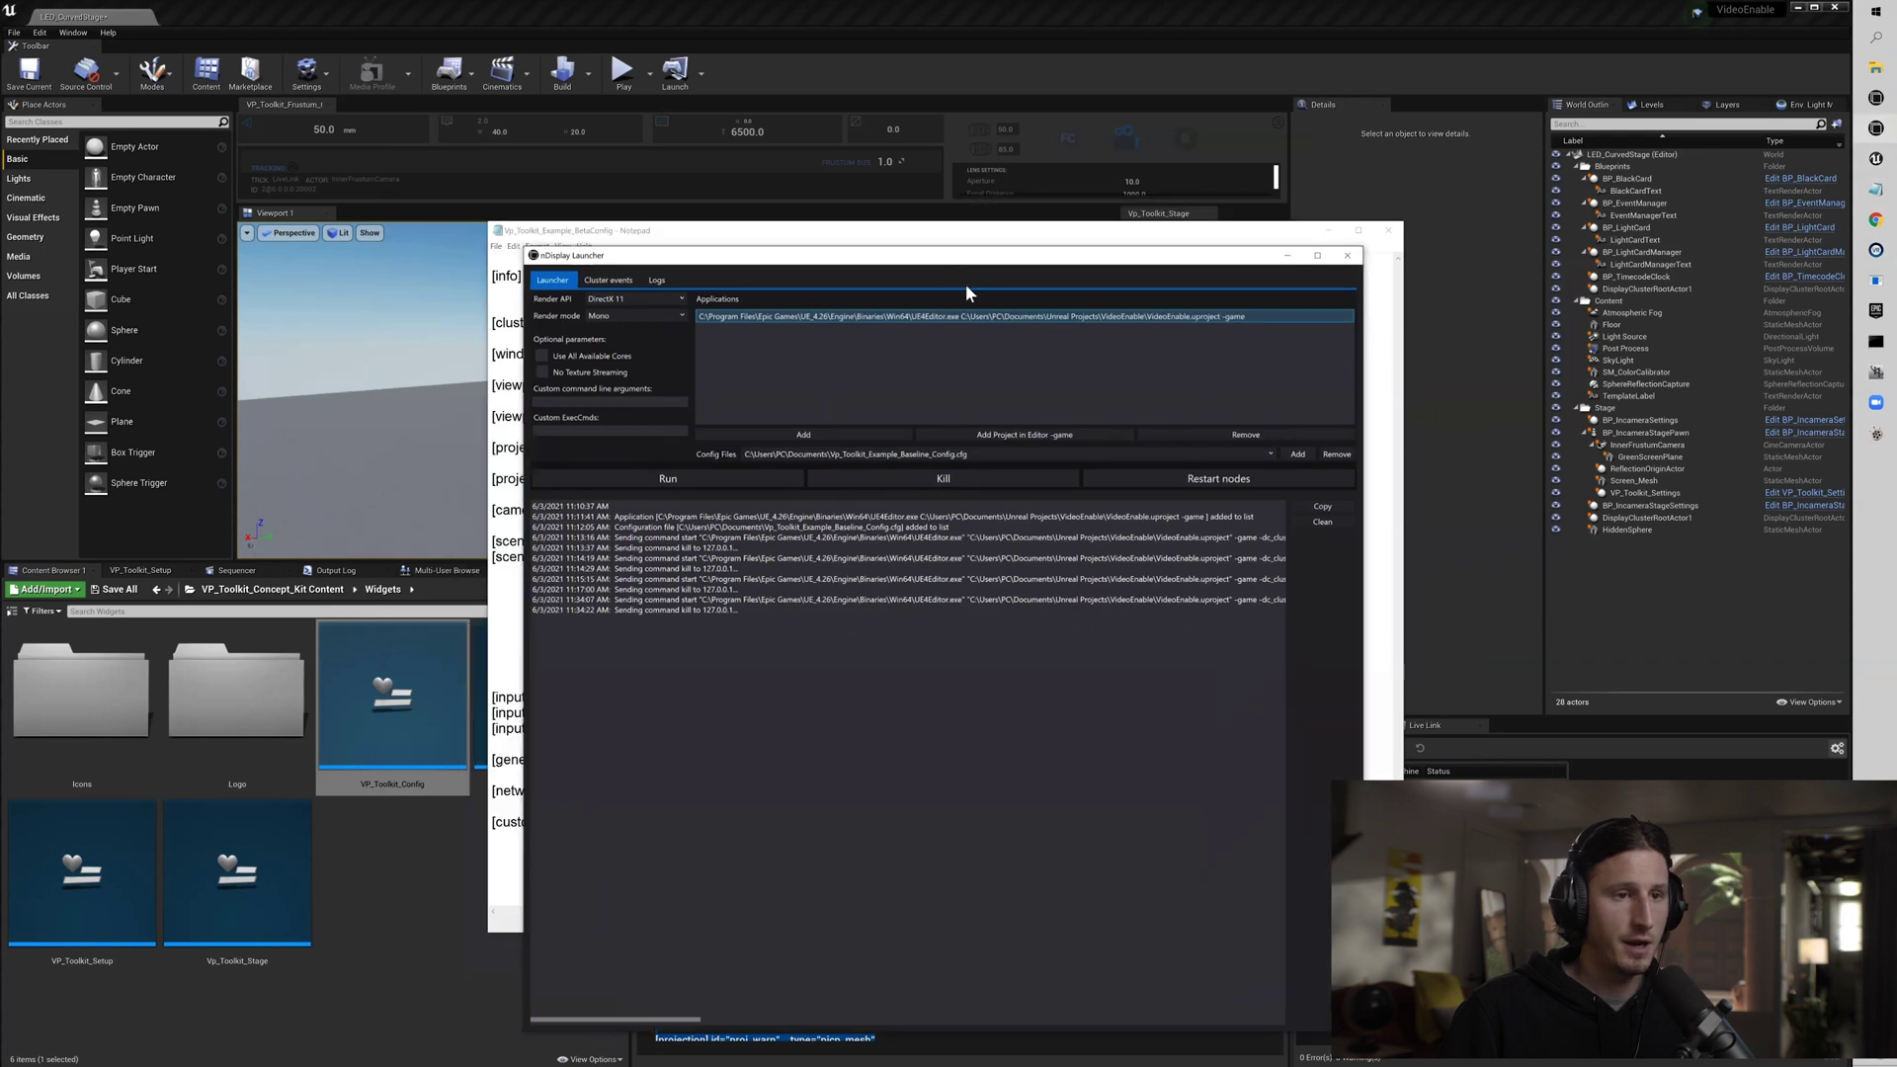
pyautogui.click(1297, 455)
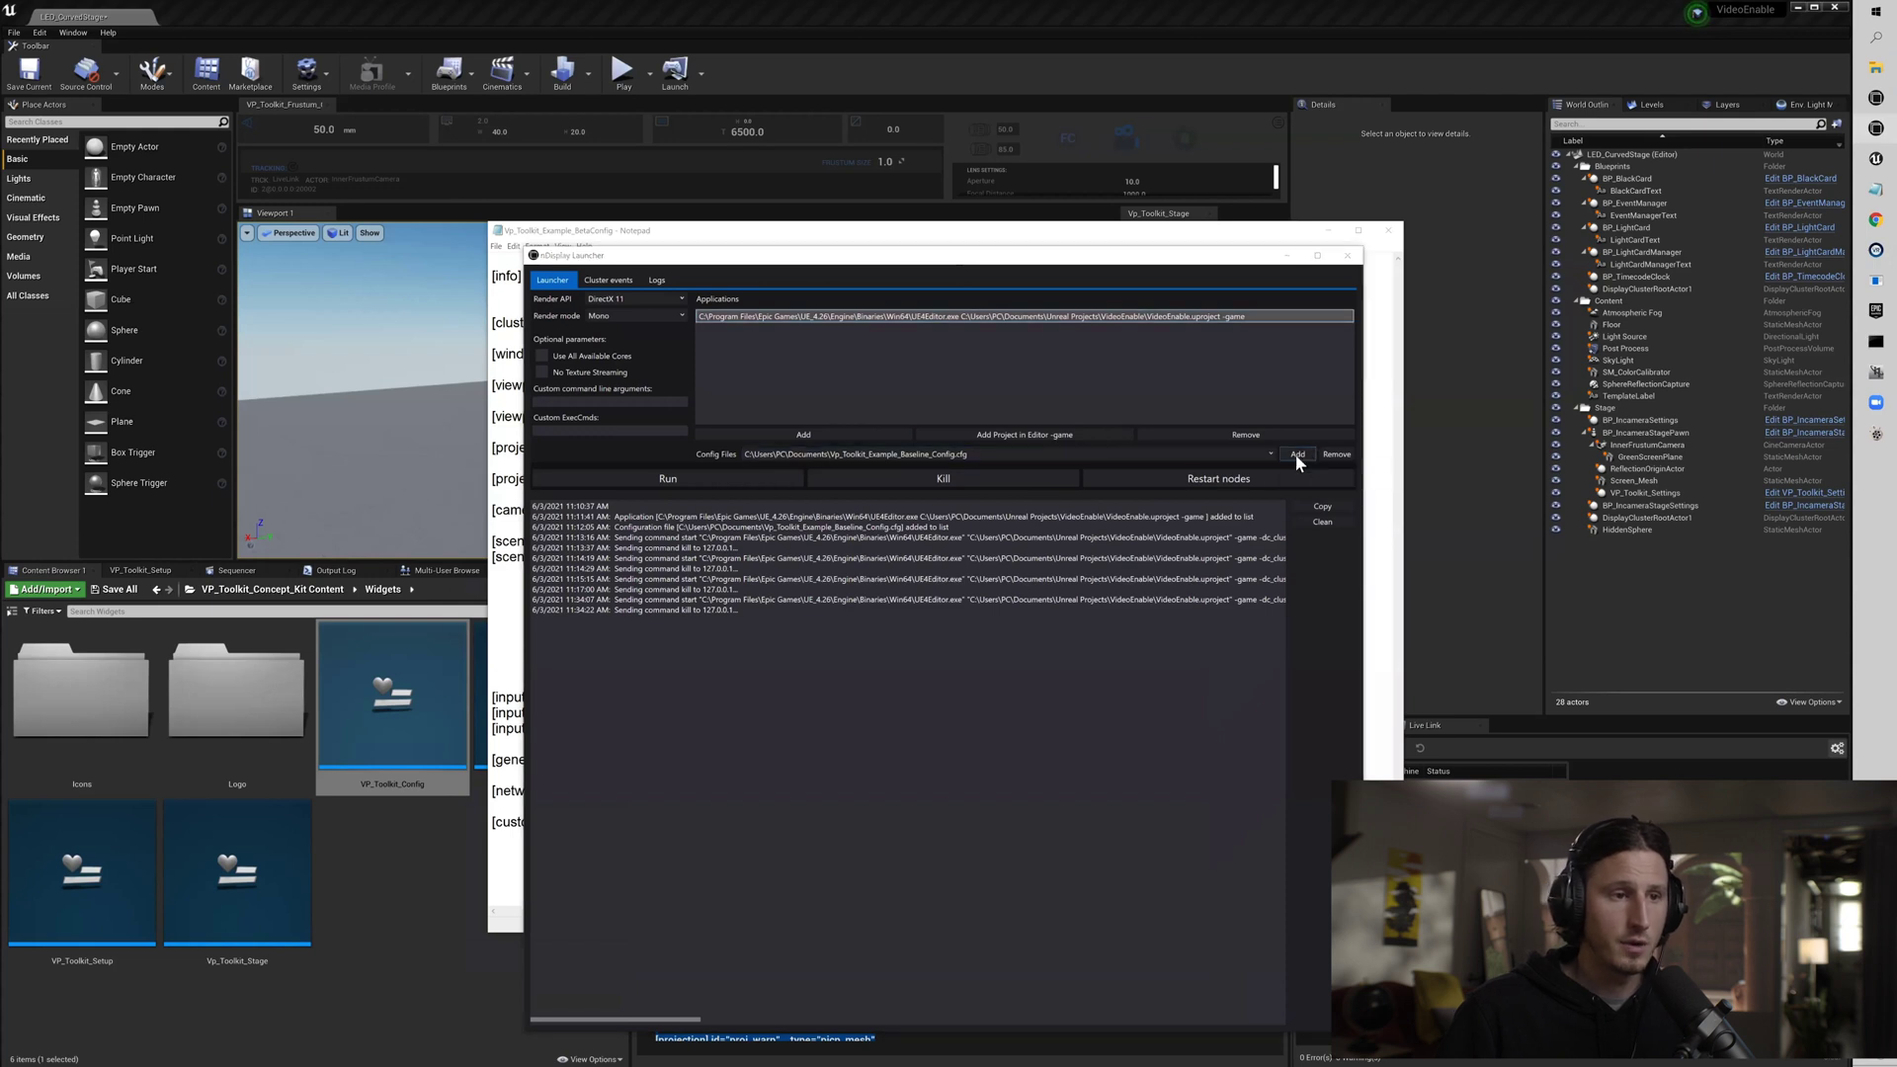
pyautogui.scroll(-2, 879, 519)
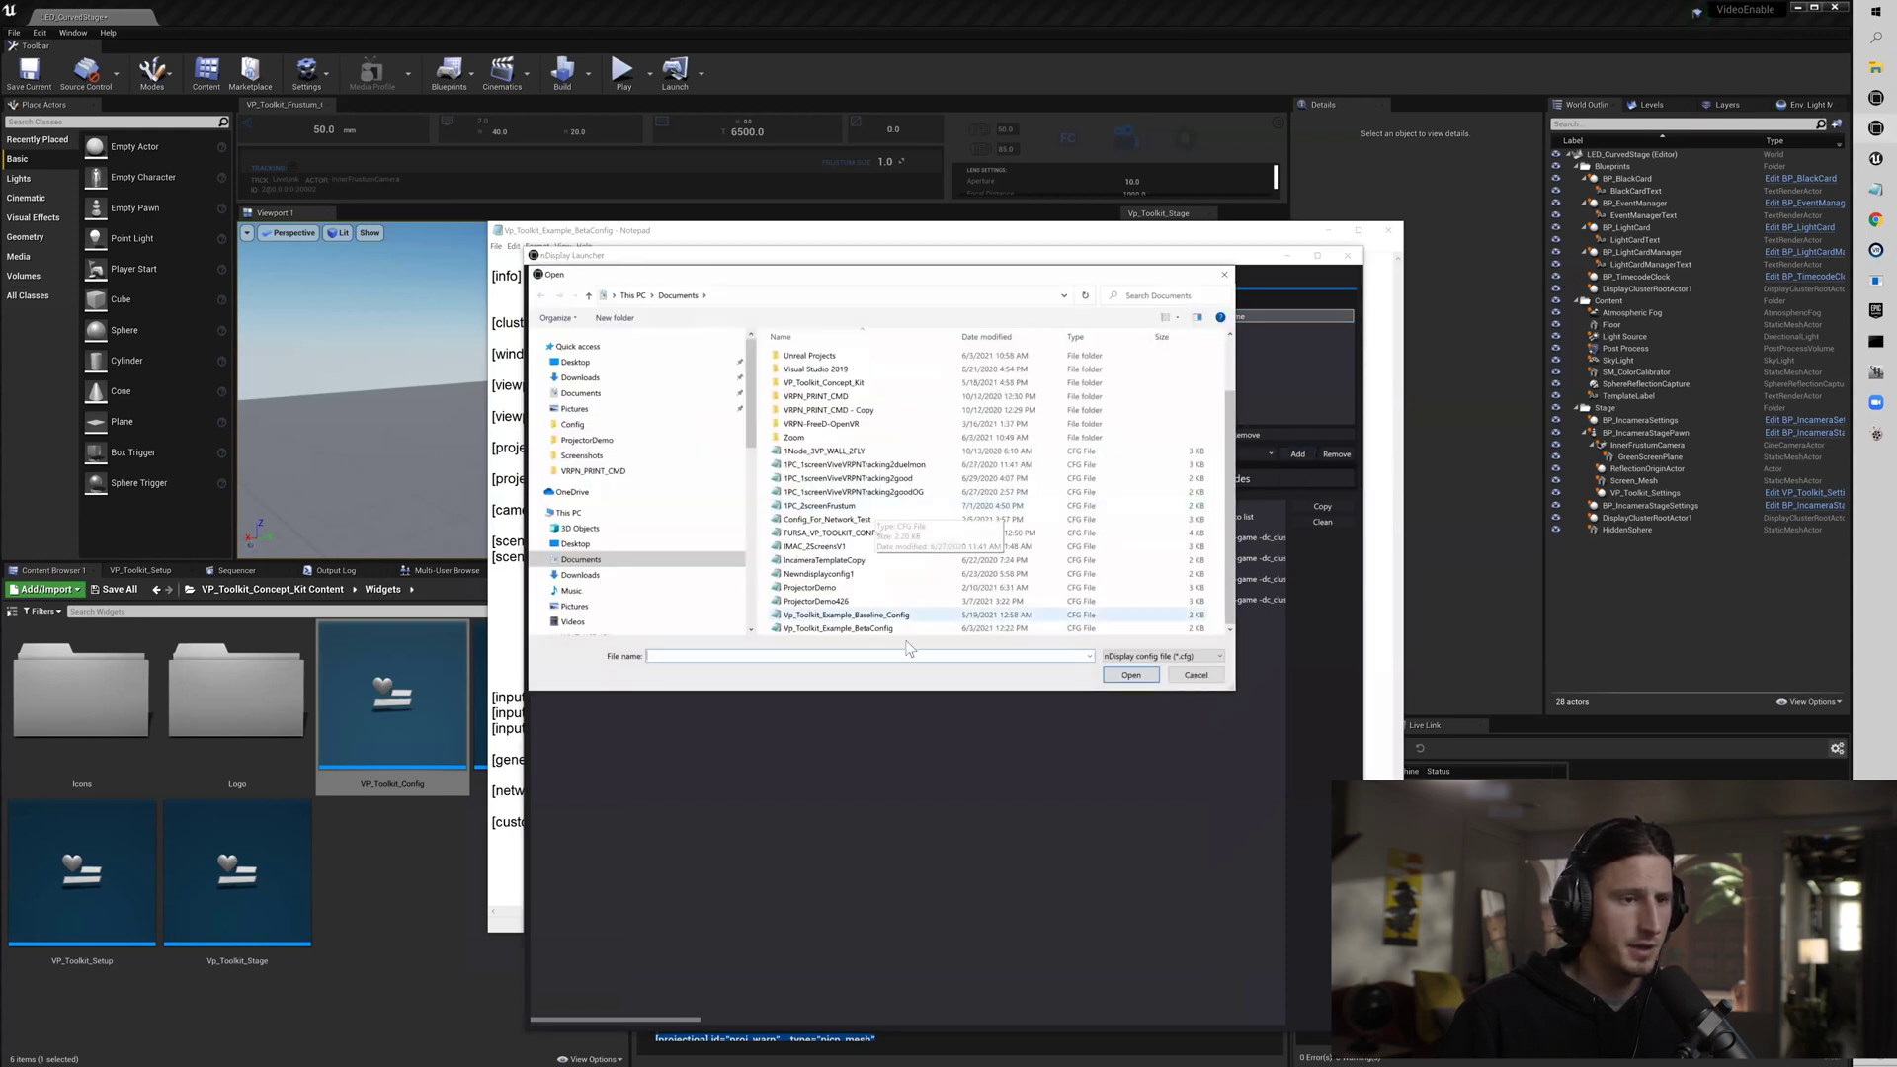
pyautogui.click(848, 632)
pyautogui.click(1132, 675)
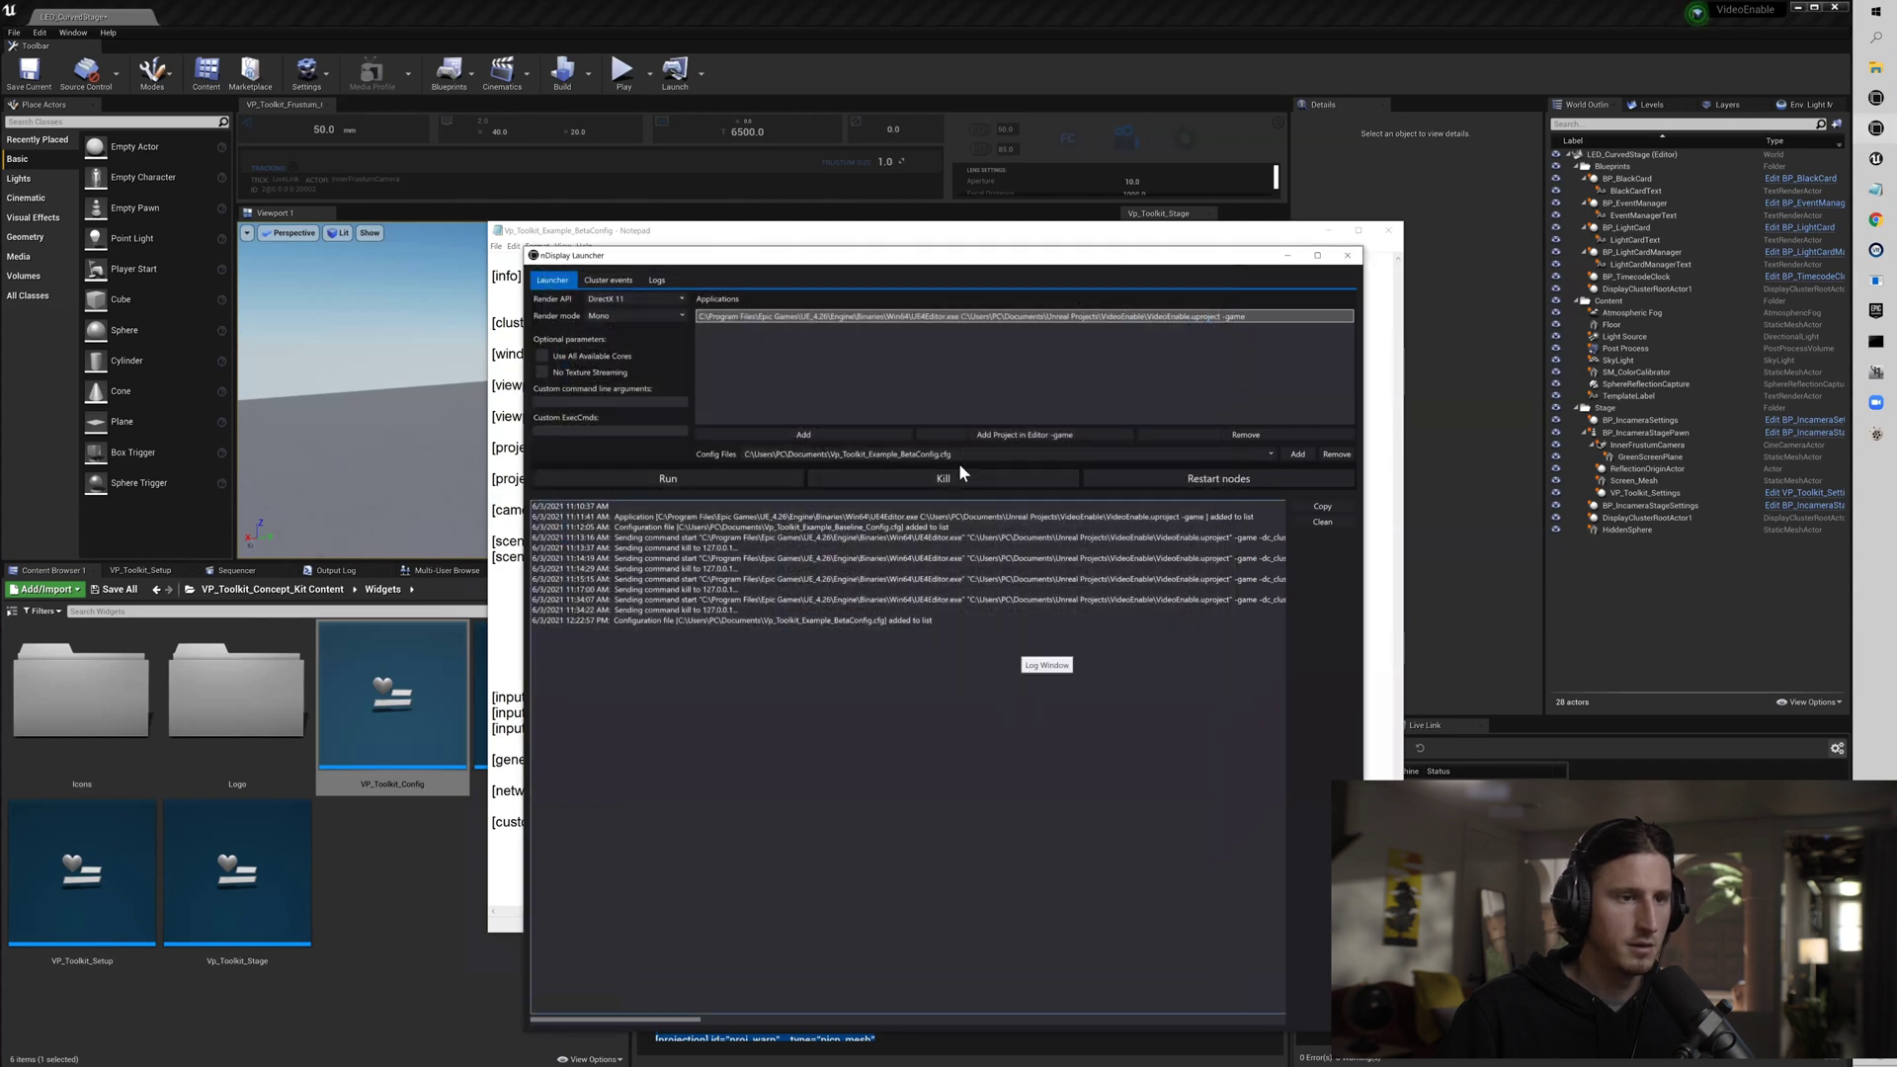
# Run the VideoEnable project with the beta config, then move and narrow the launcher window to uncover the rendered stage.
pyautogui.click(691, 474)
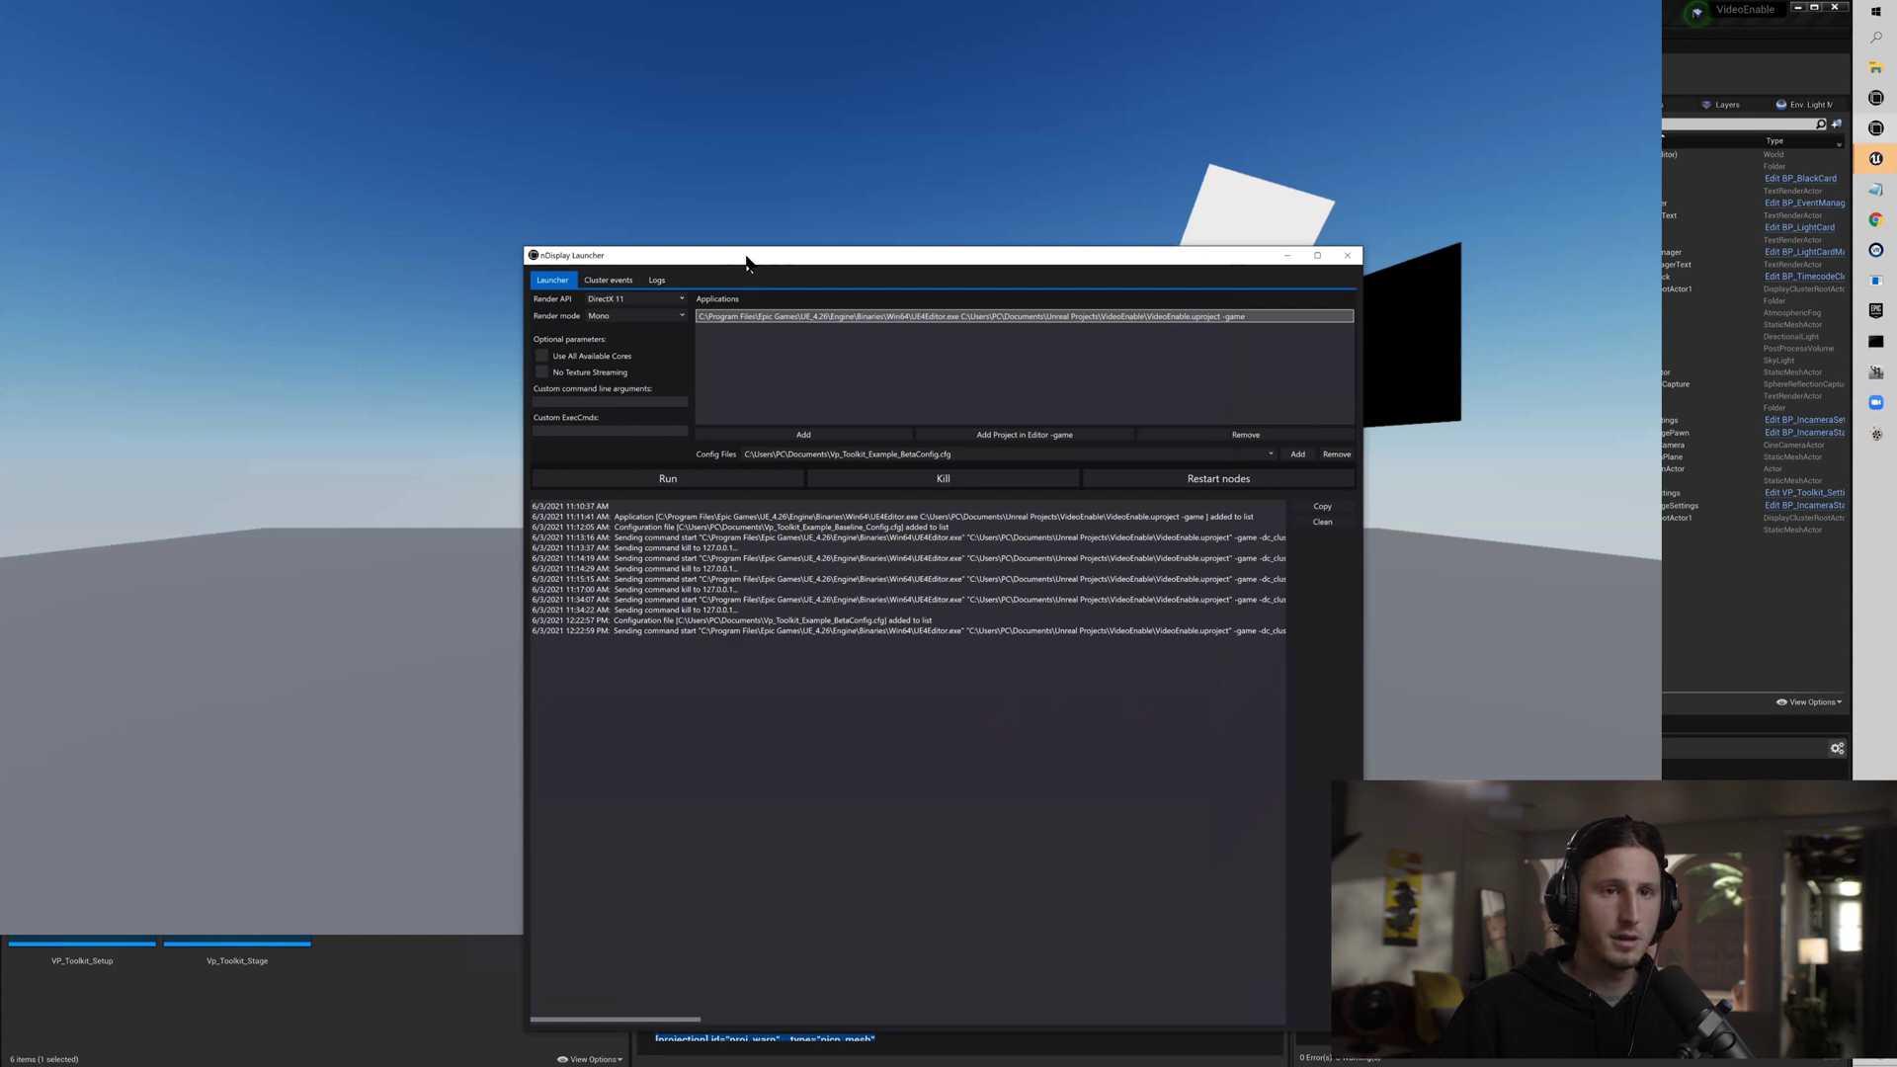
pyautogui.moveTo(747, 262); pyautogui.dragTo(1201, 229)
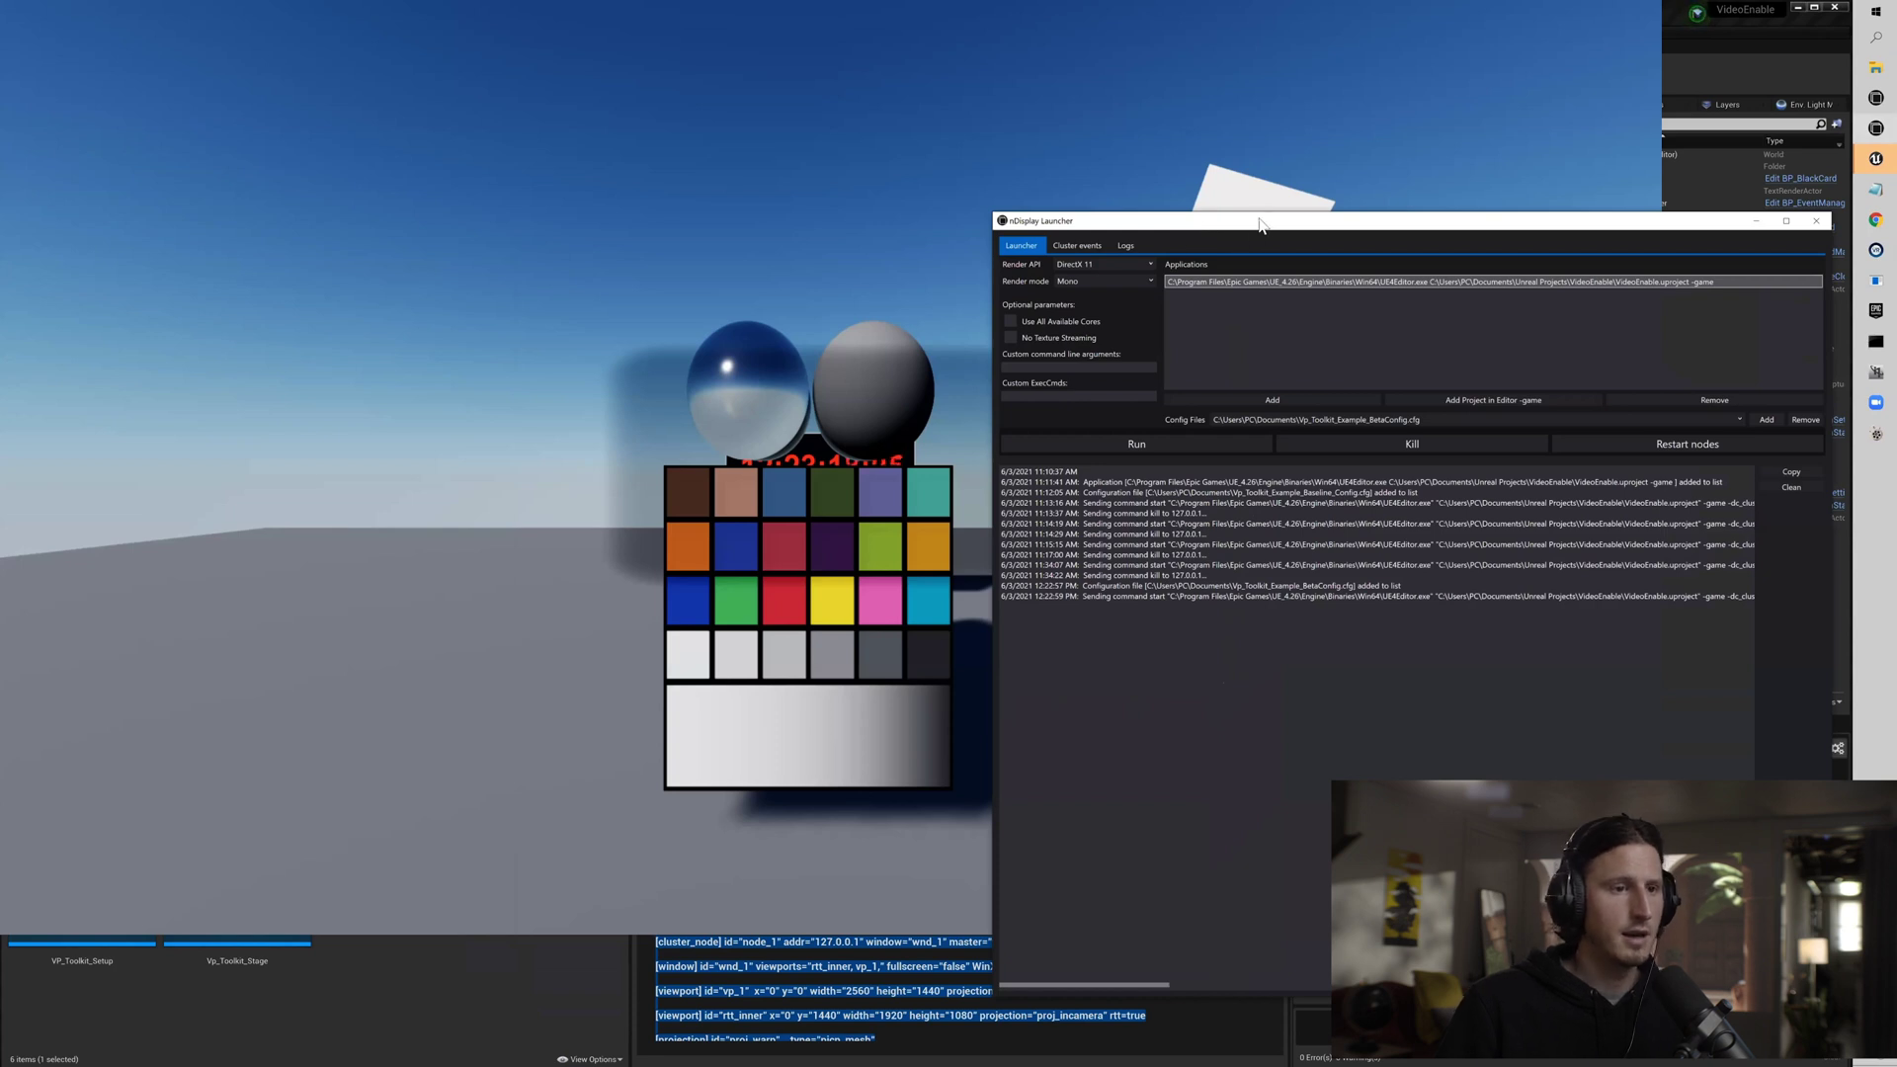
pyautogui.moveTo(1260, 224); pyautogui.dragTo(1246, 171)
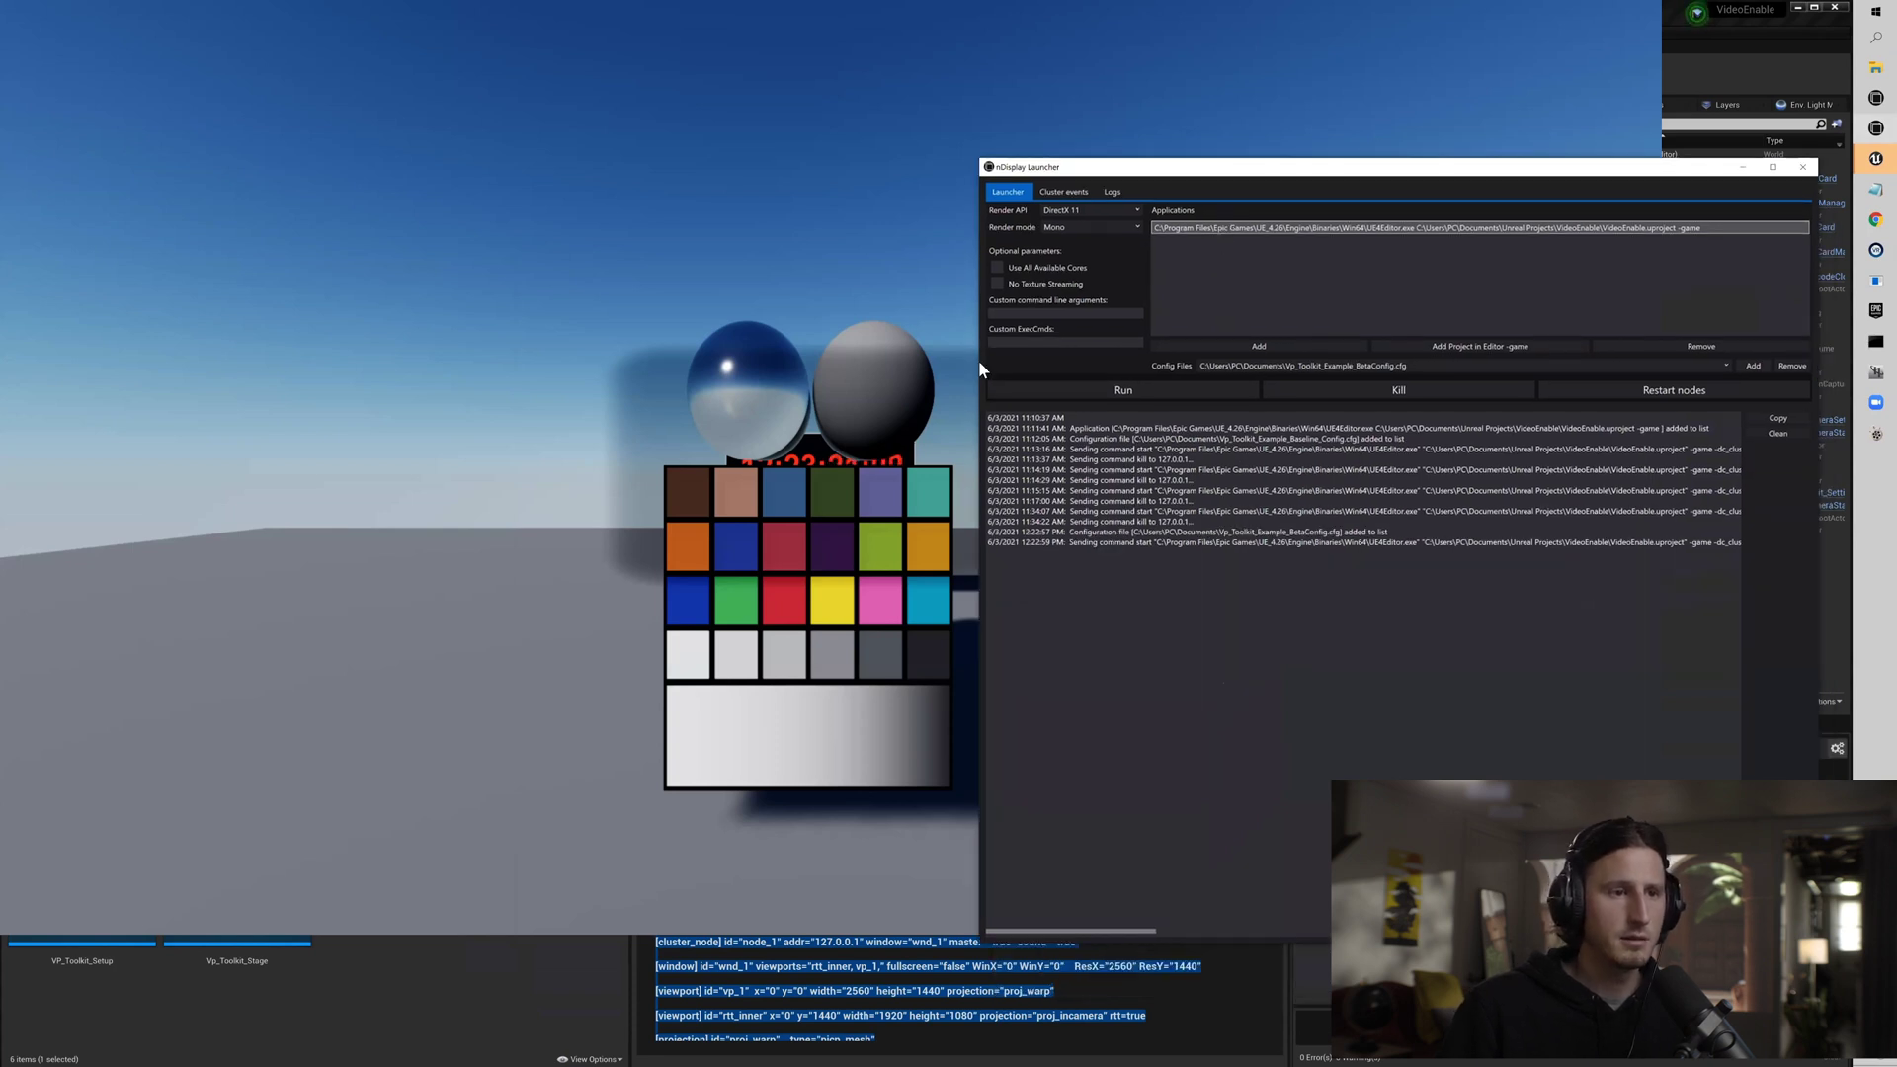
pyautogui.moveTo(980, 363); pyautogui.dragTo(1156, 364)
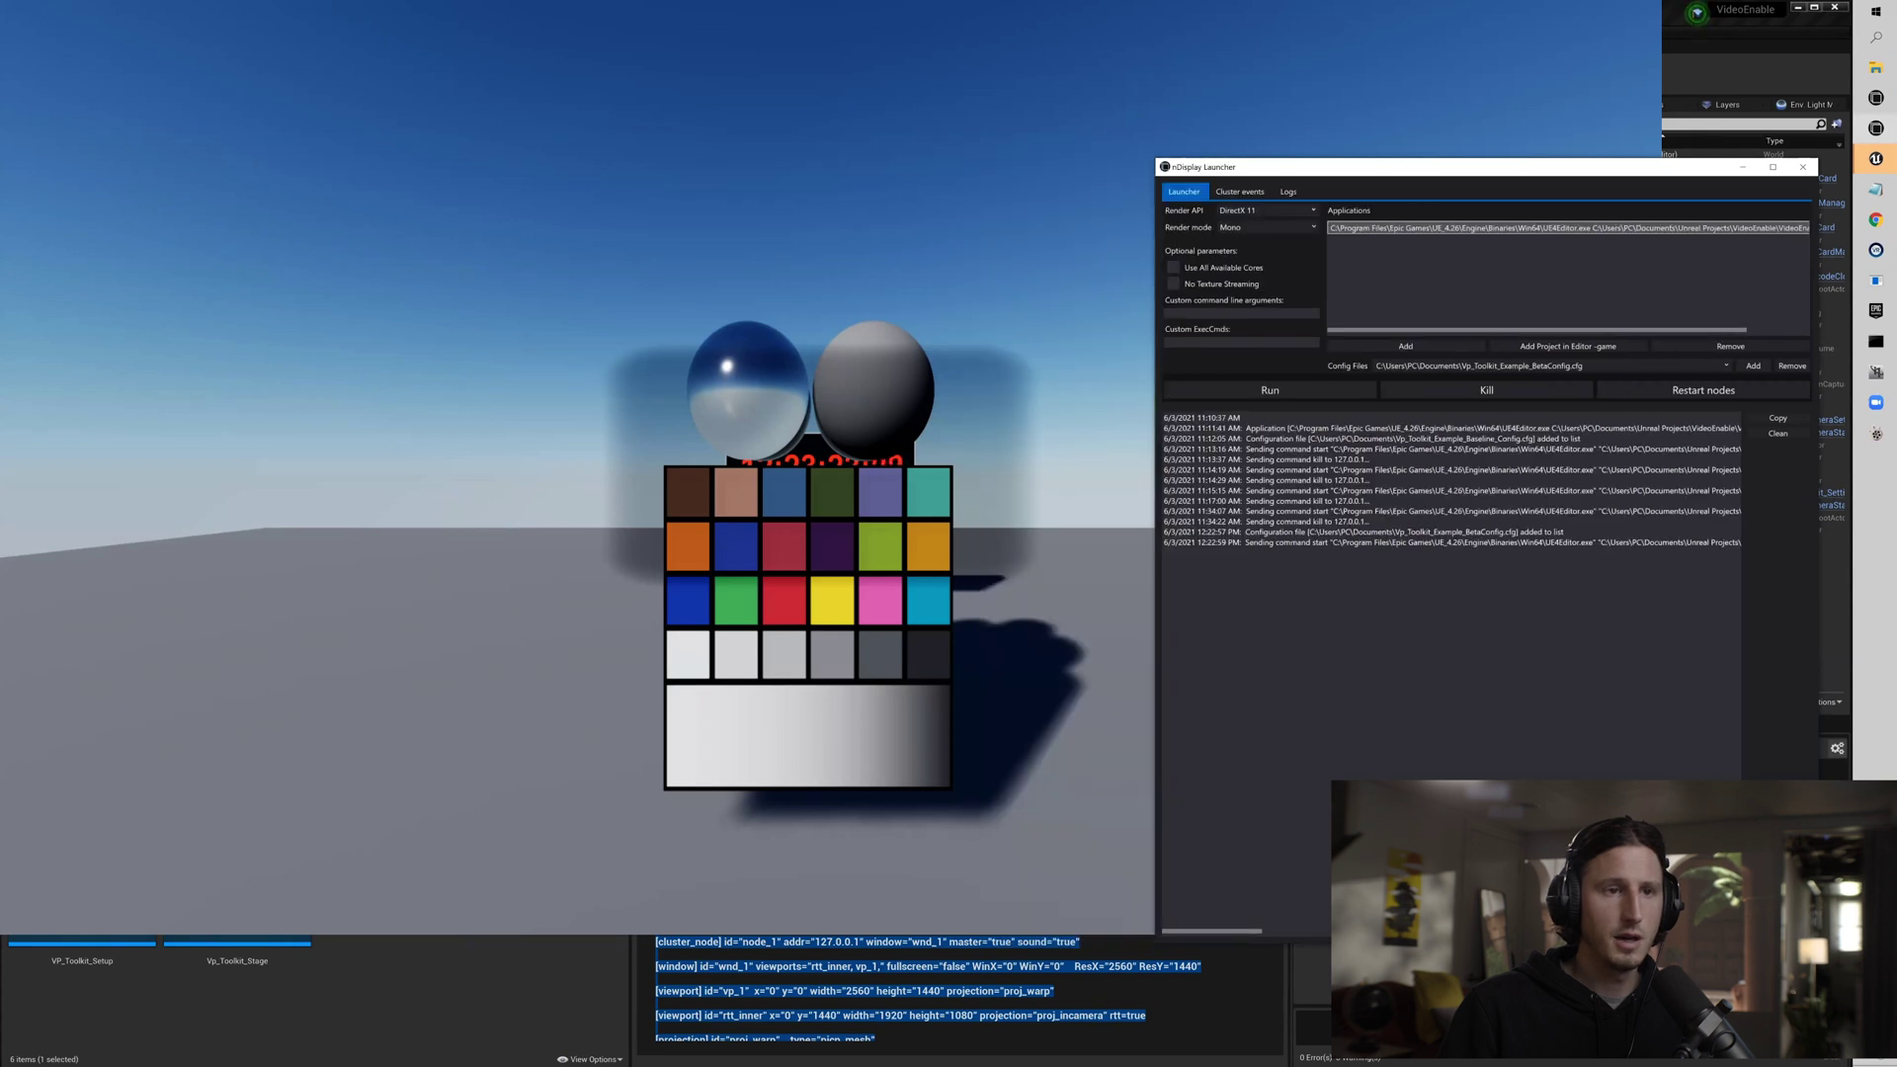
pyautogui.moveTo(1414, 178); pyautogui.dragTo(1409, 141)
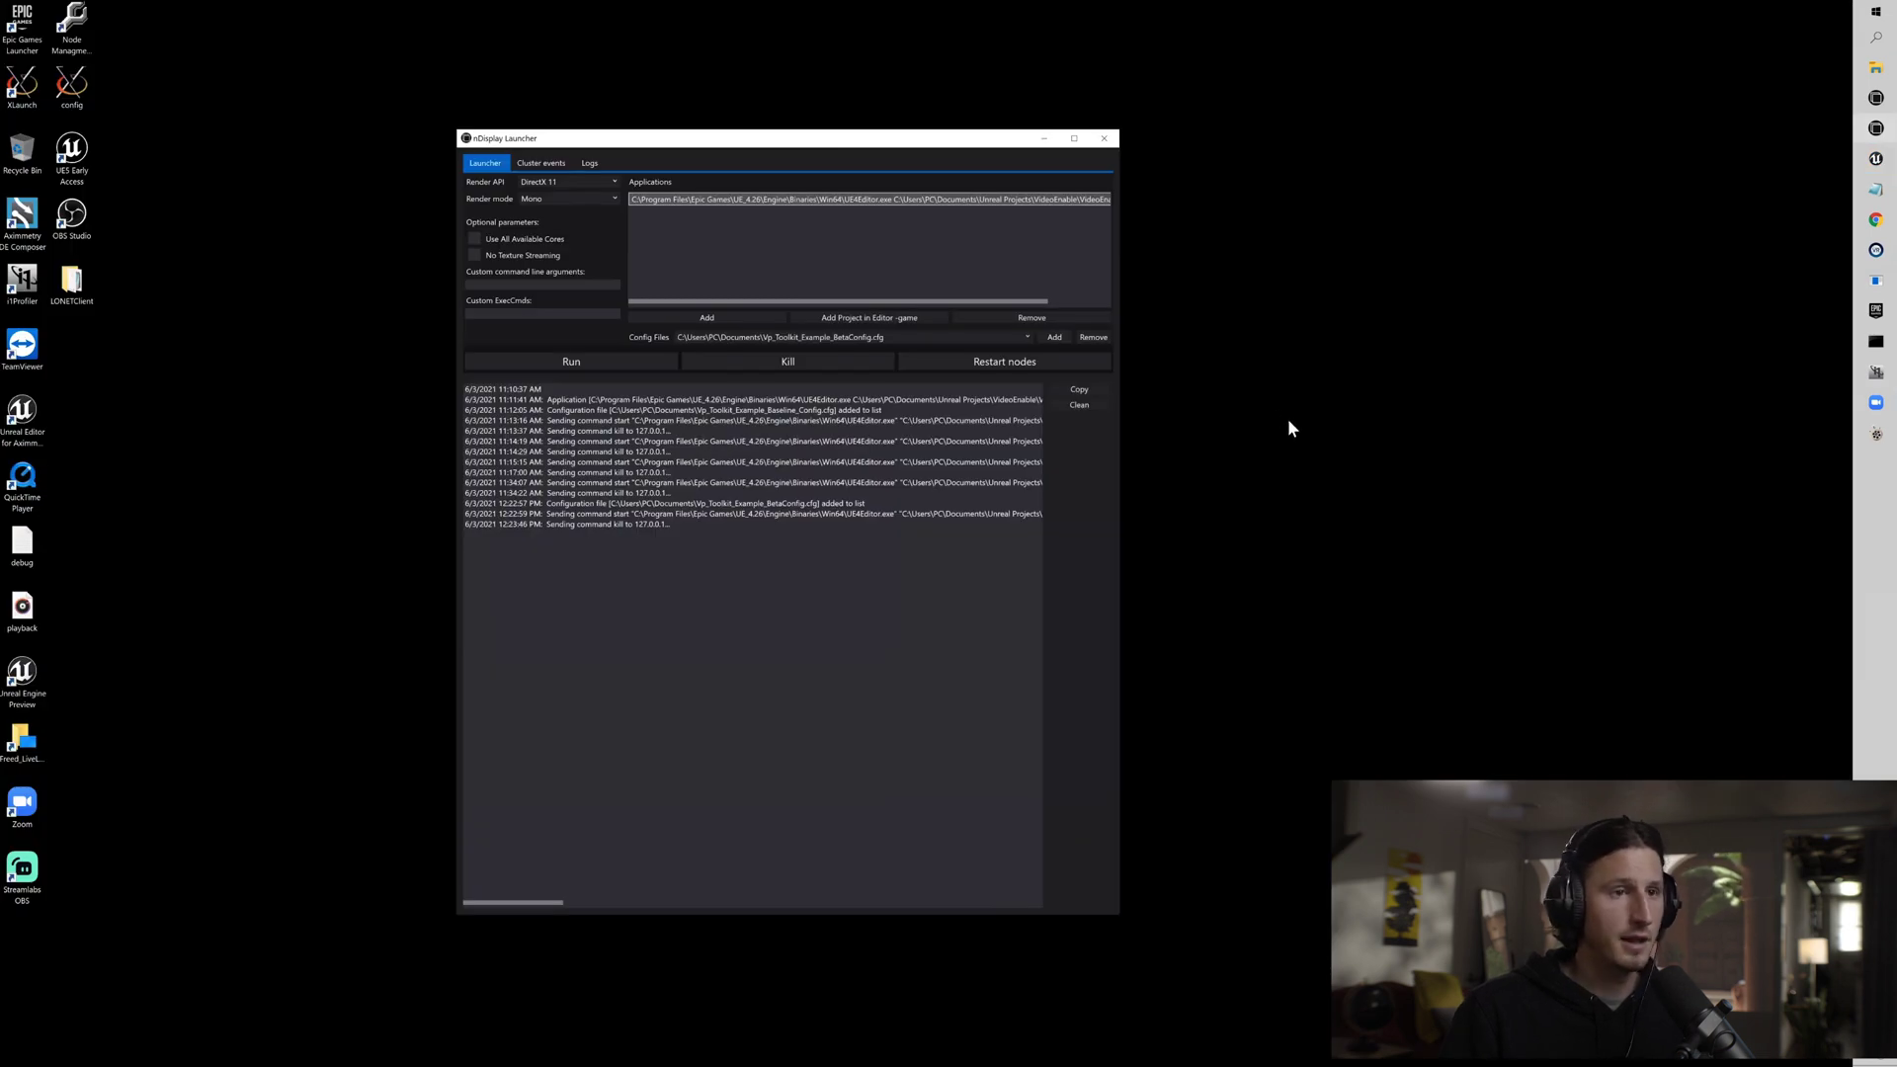
# Open the Windows display settings, set the scale of text, apps and other items to 200% (Recommended), and close the settings.
pyautogui.rightClick(1363, 305)
pyautogui.click(1421, 538)
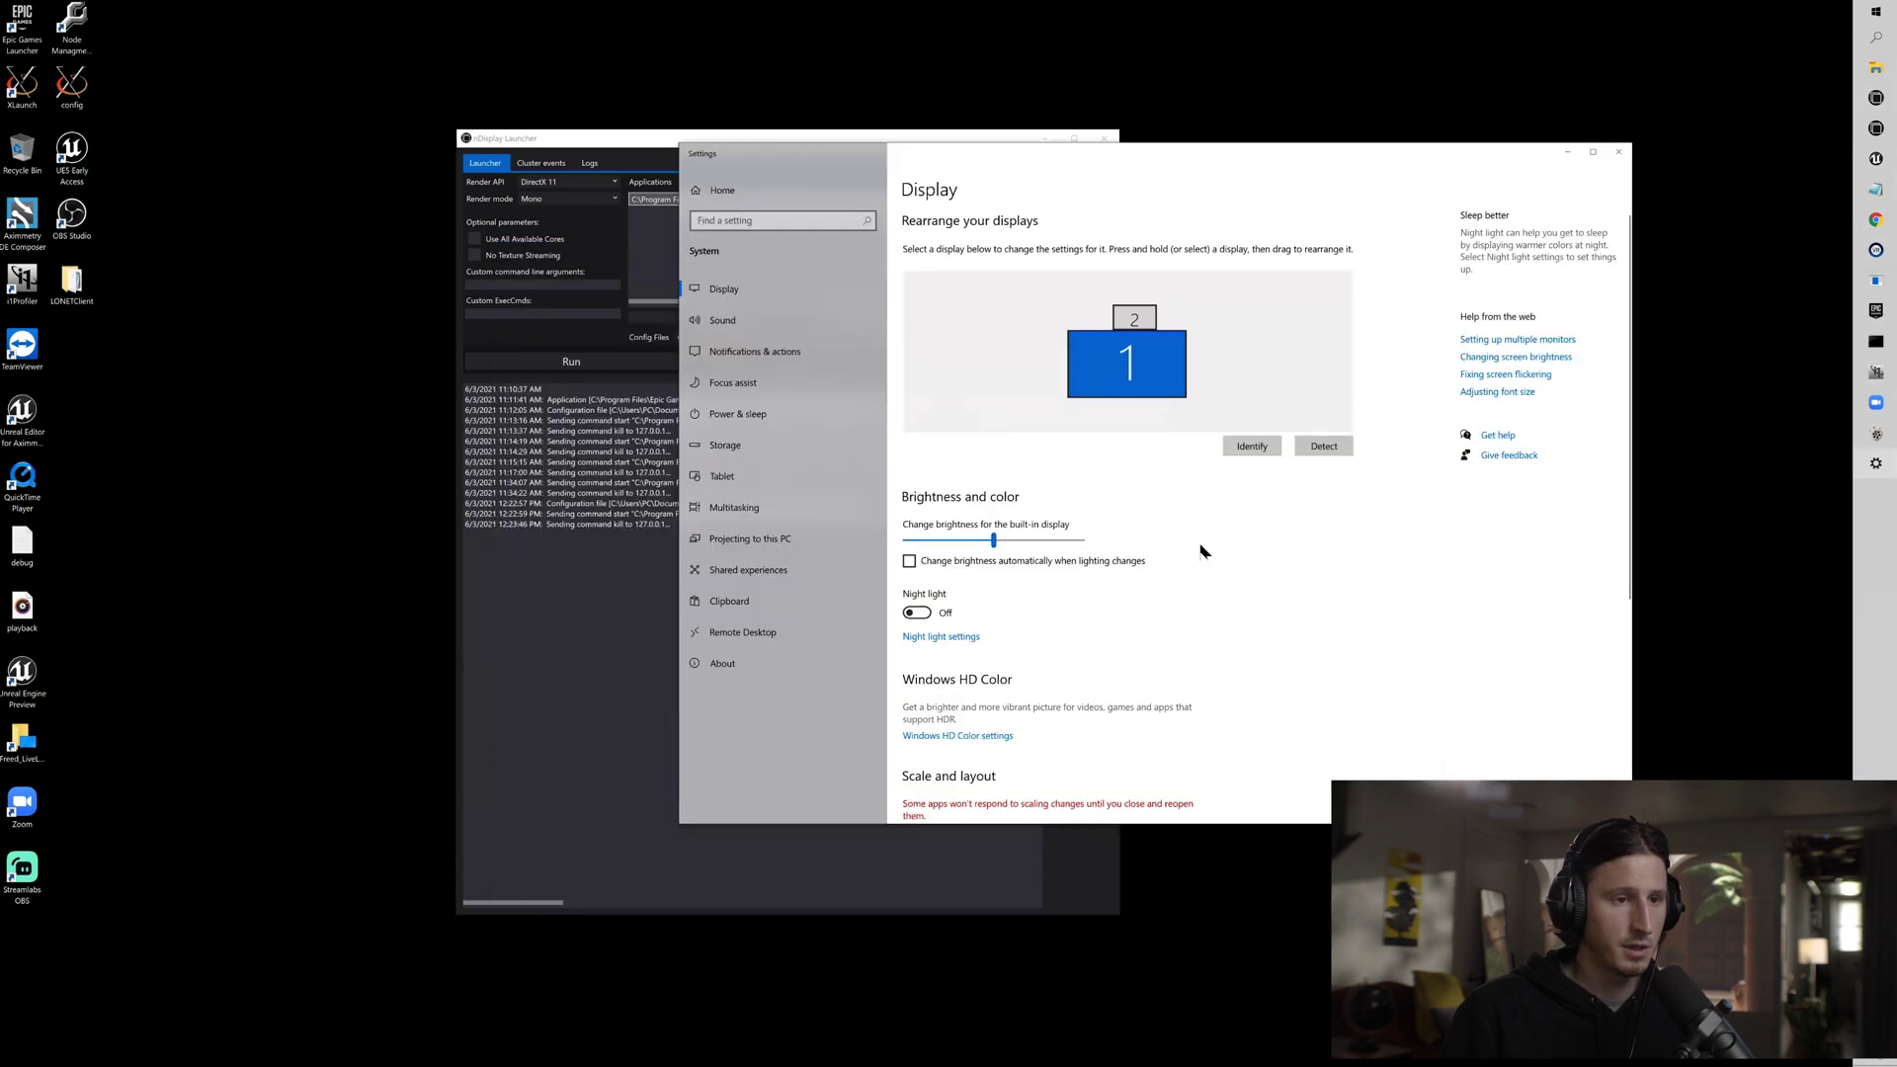
pyautogui.scroll(-4, 1203, 548)
pyautogui.scroll(3, 1139, 395)
pyautogui.scroll(-3, 1163, 497)
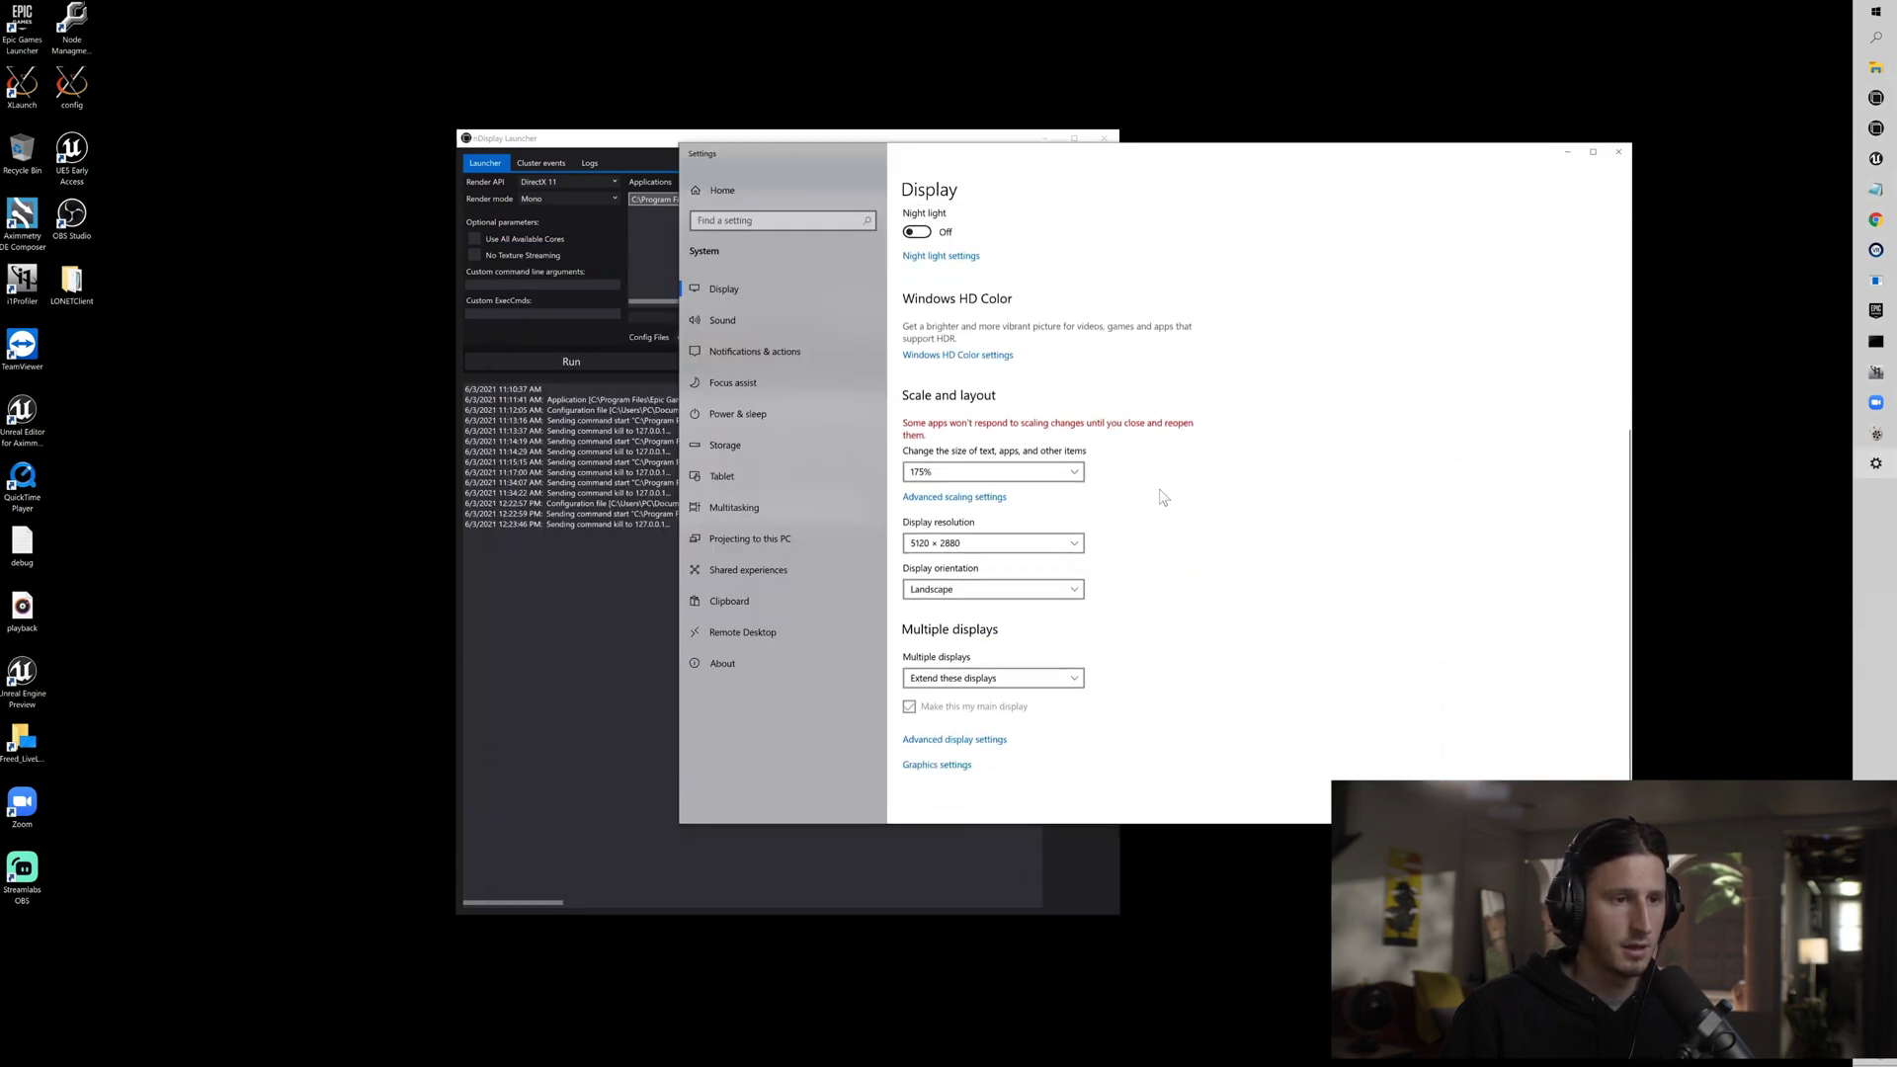
pyautogui.click(1050, 474)
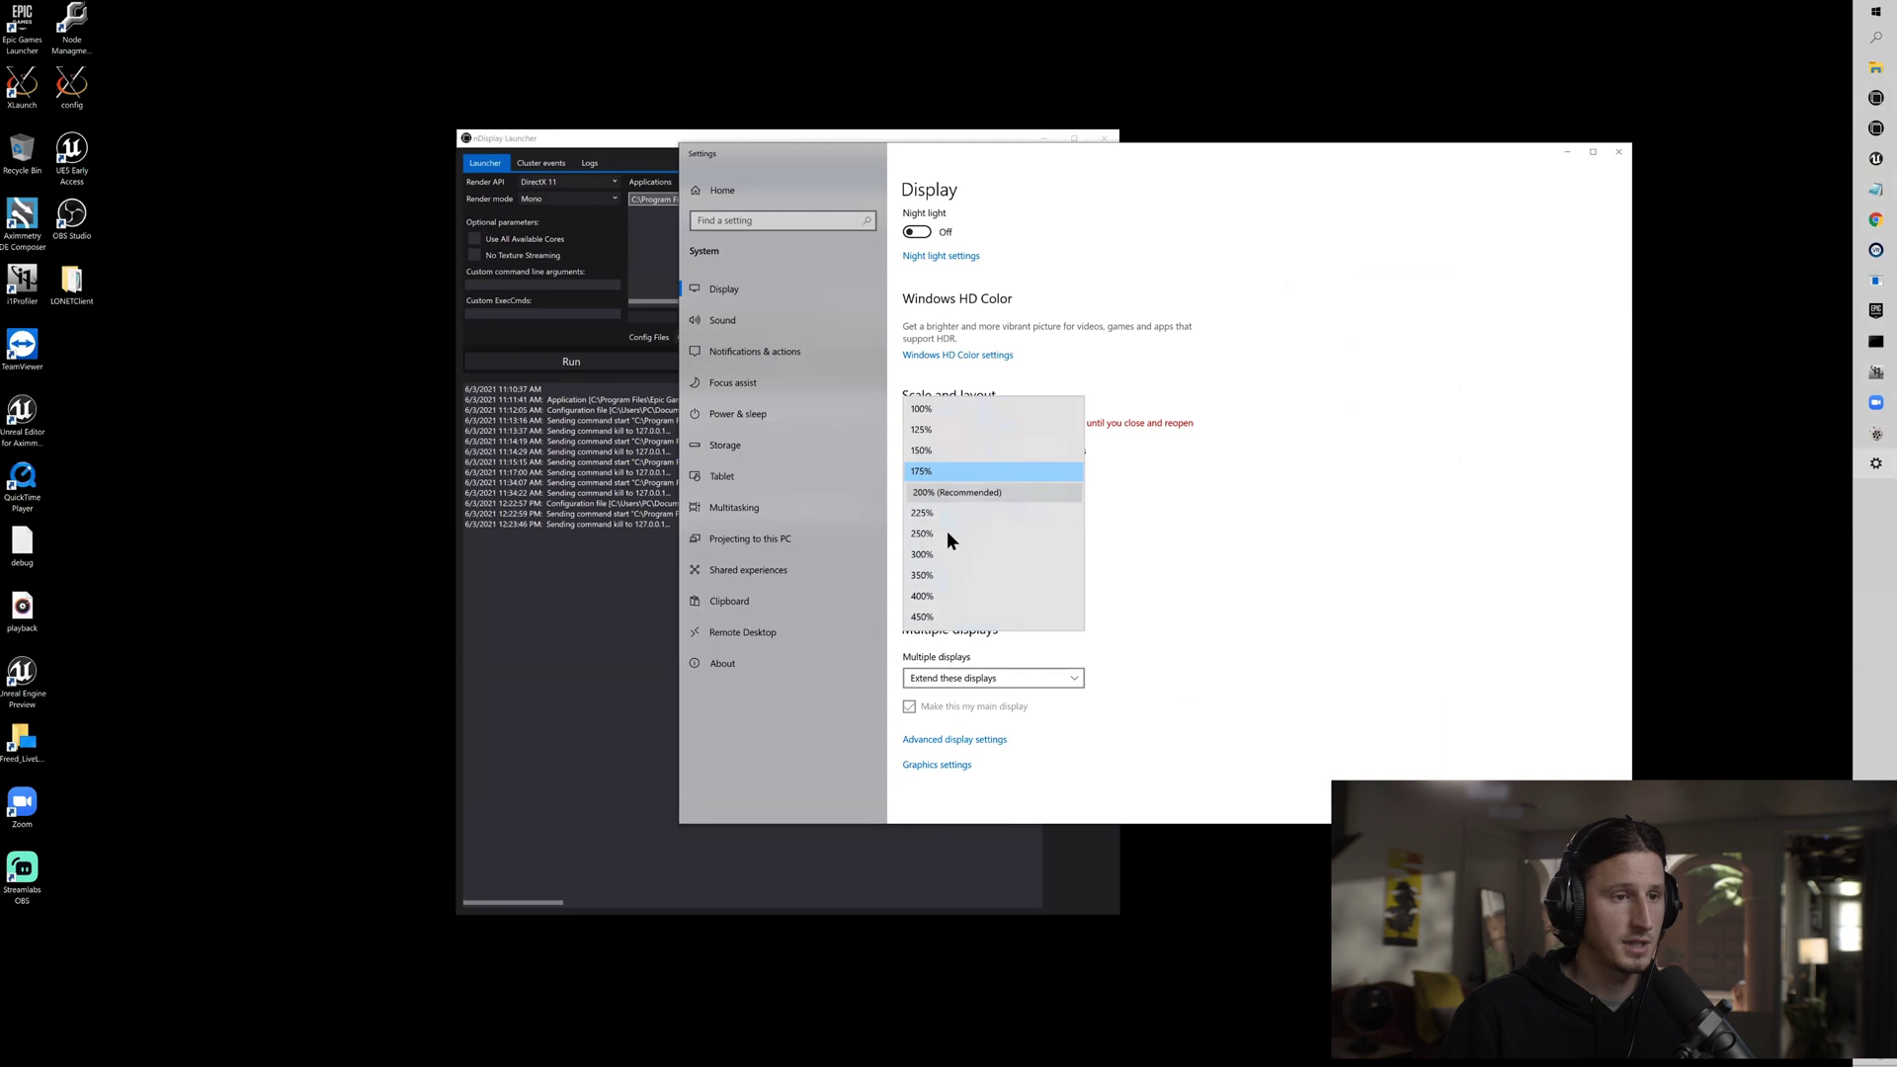
pyautogui.click(954, 492)
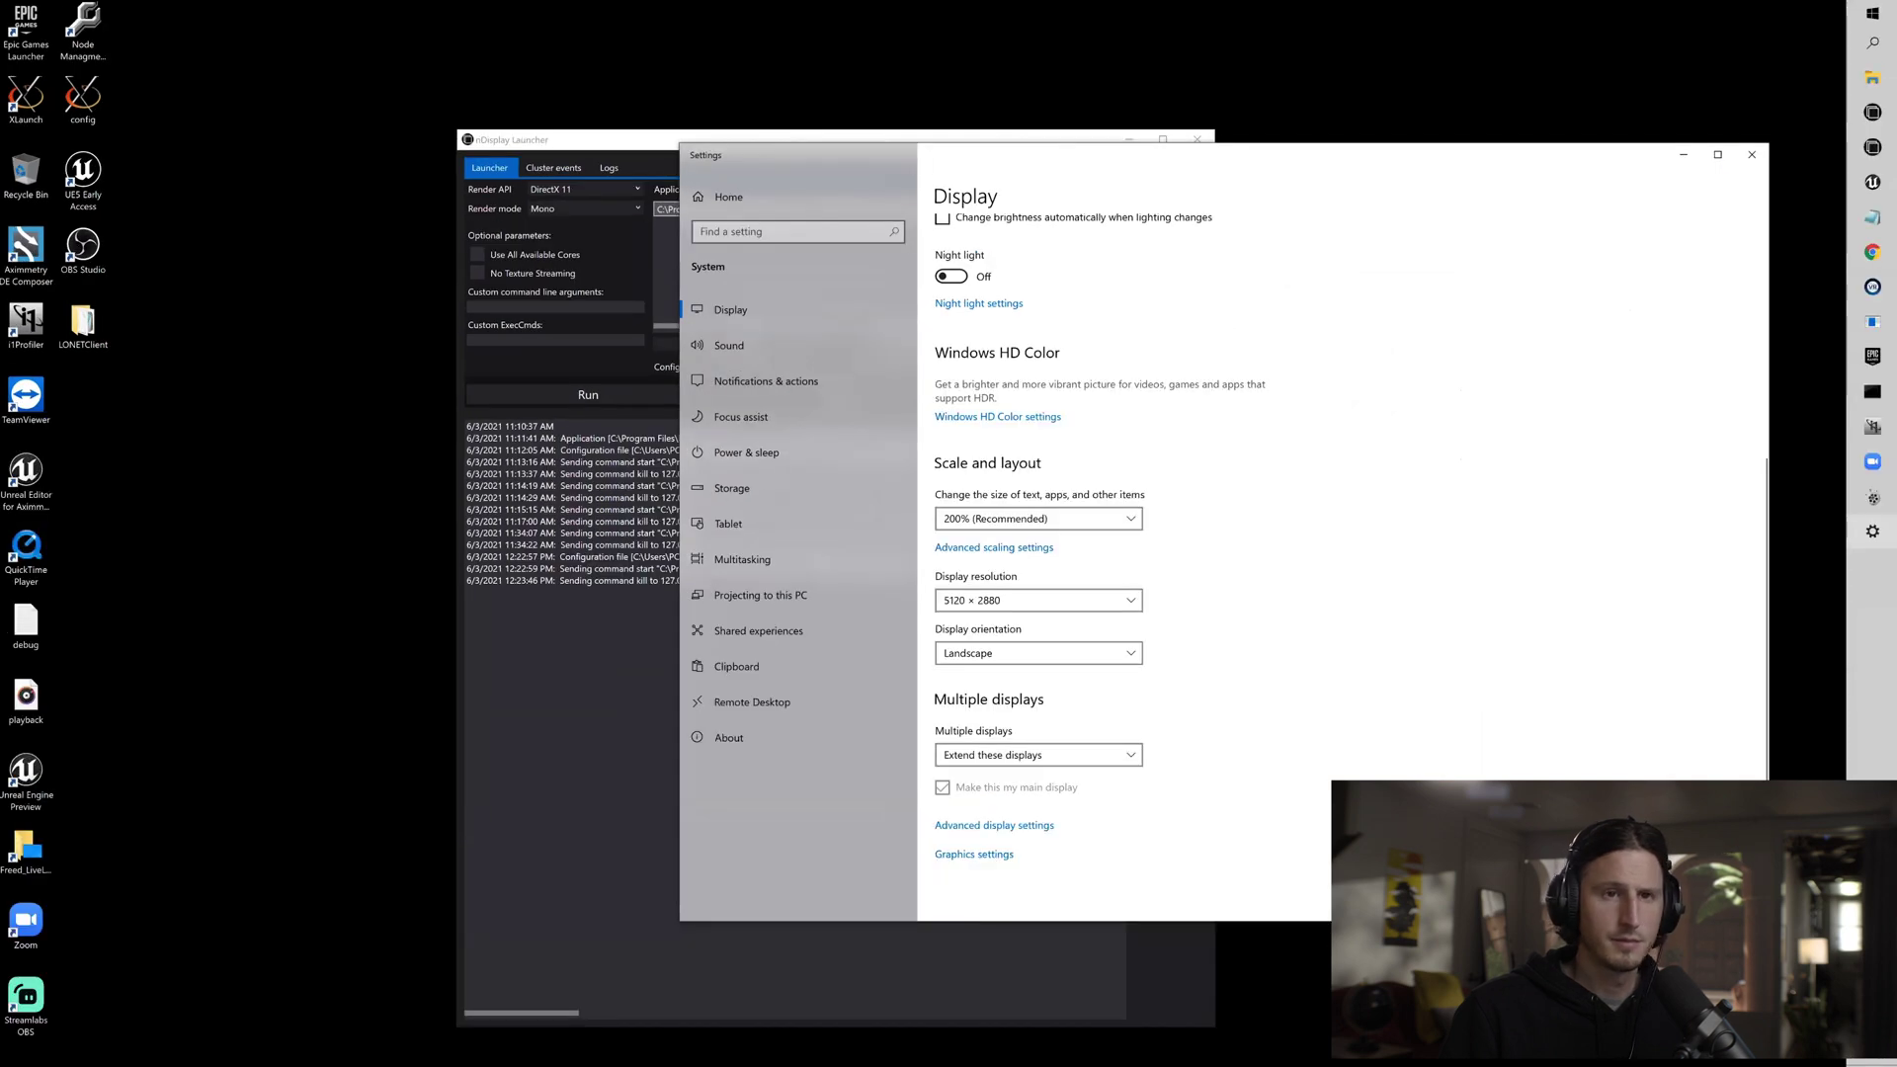
pyautogui.click(1752, 154)
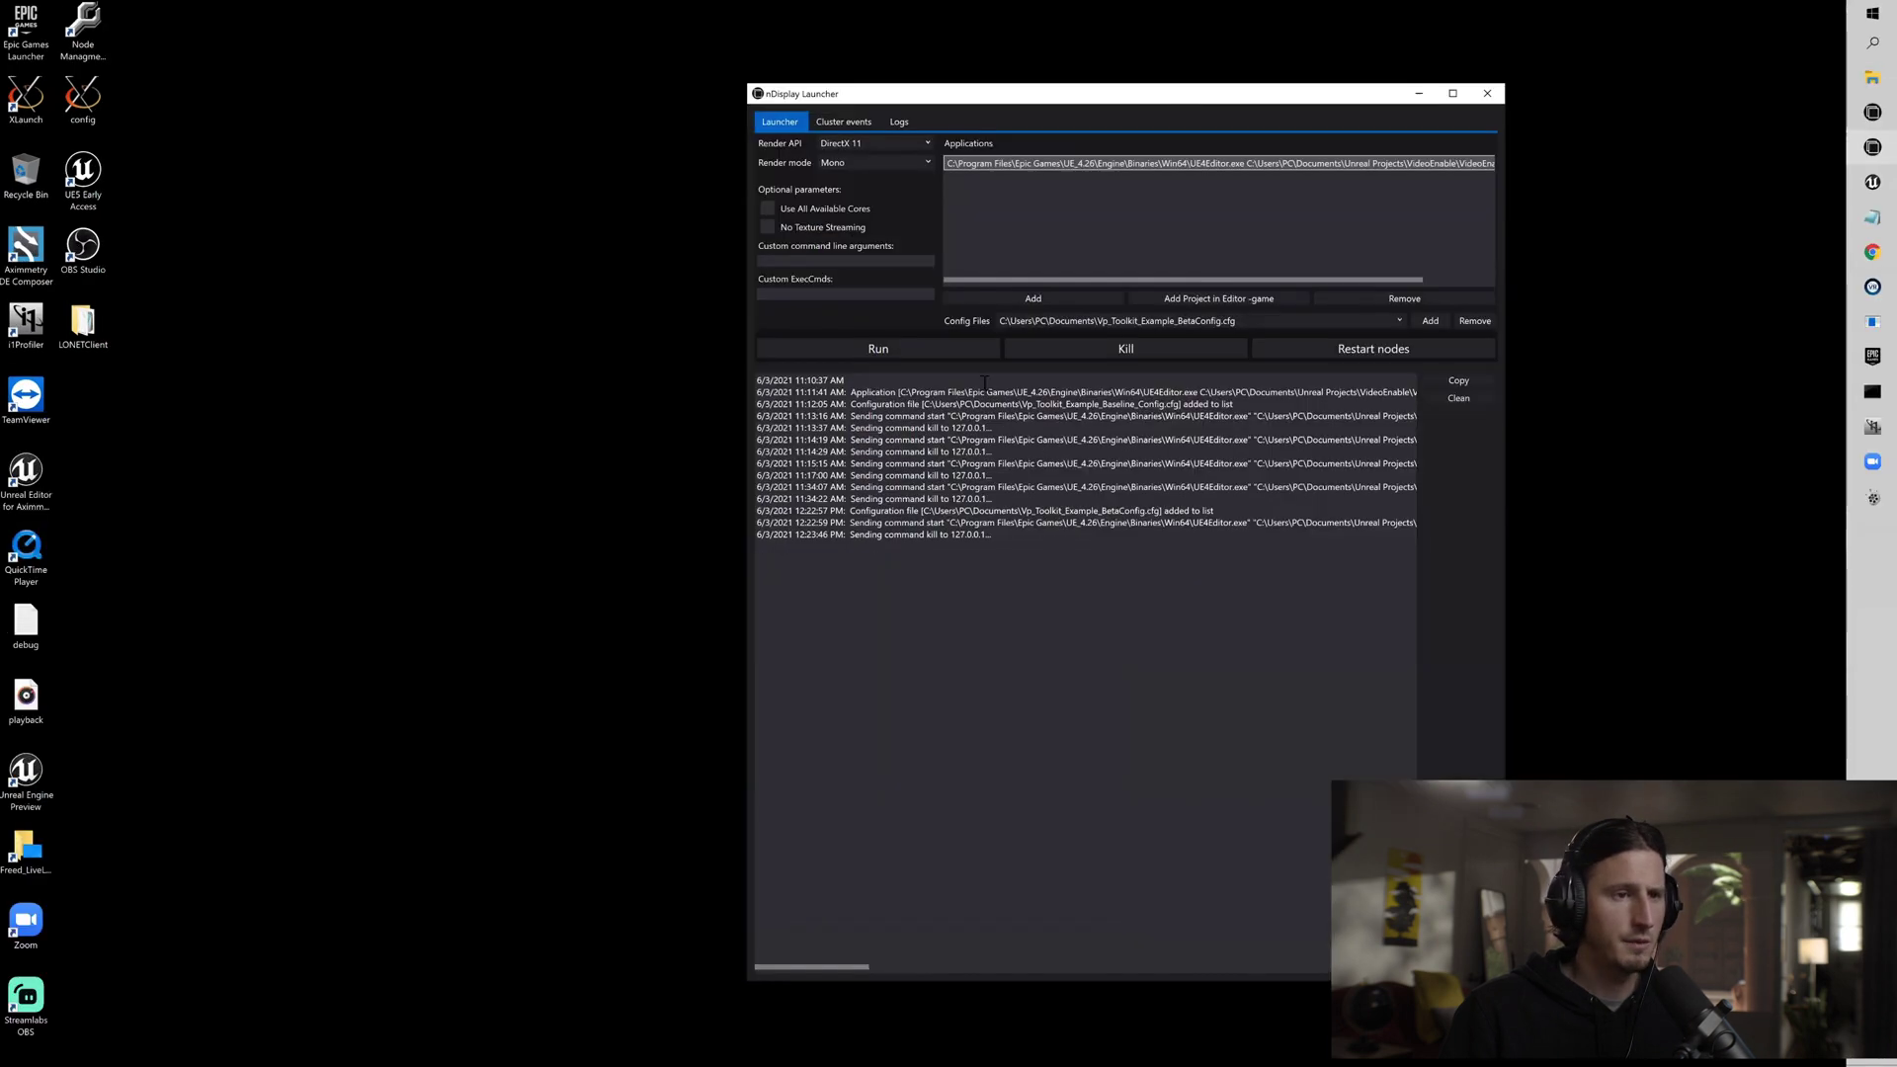
# Run the project again from nDisplay Launcher and switch to the VideoEnable render window to view its output full screen.
pyautogui.click(921, 350)
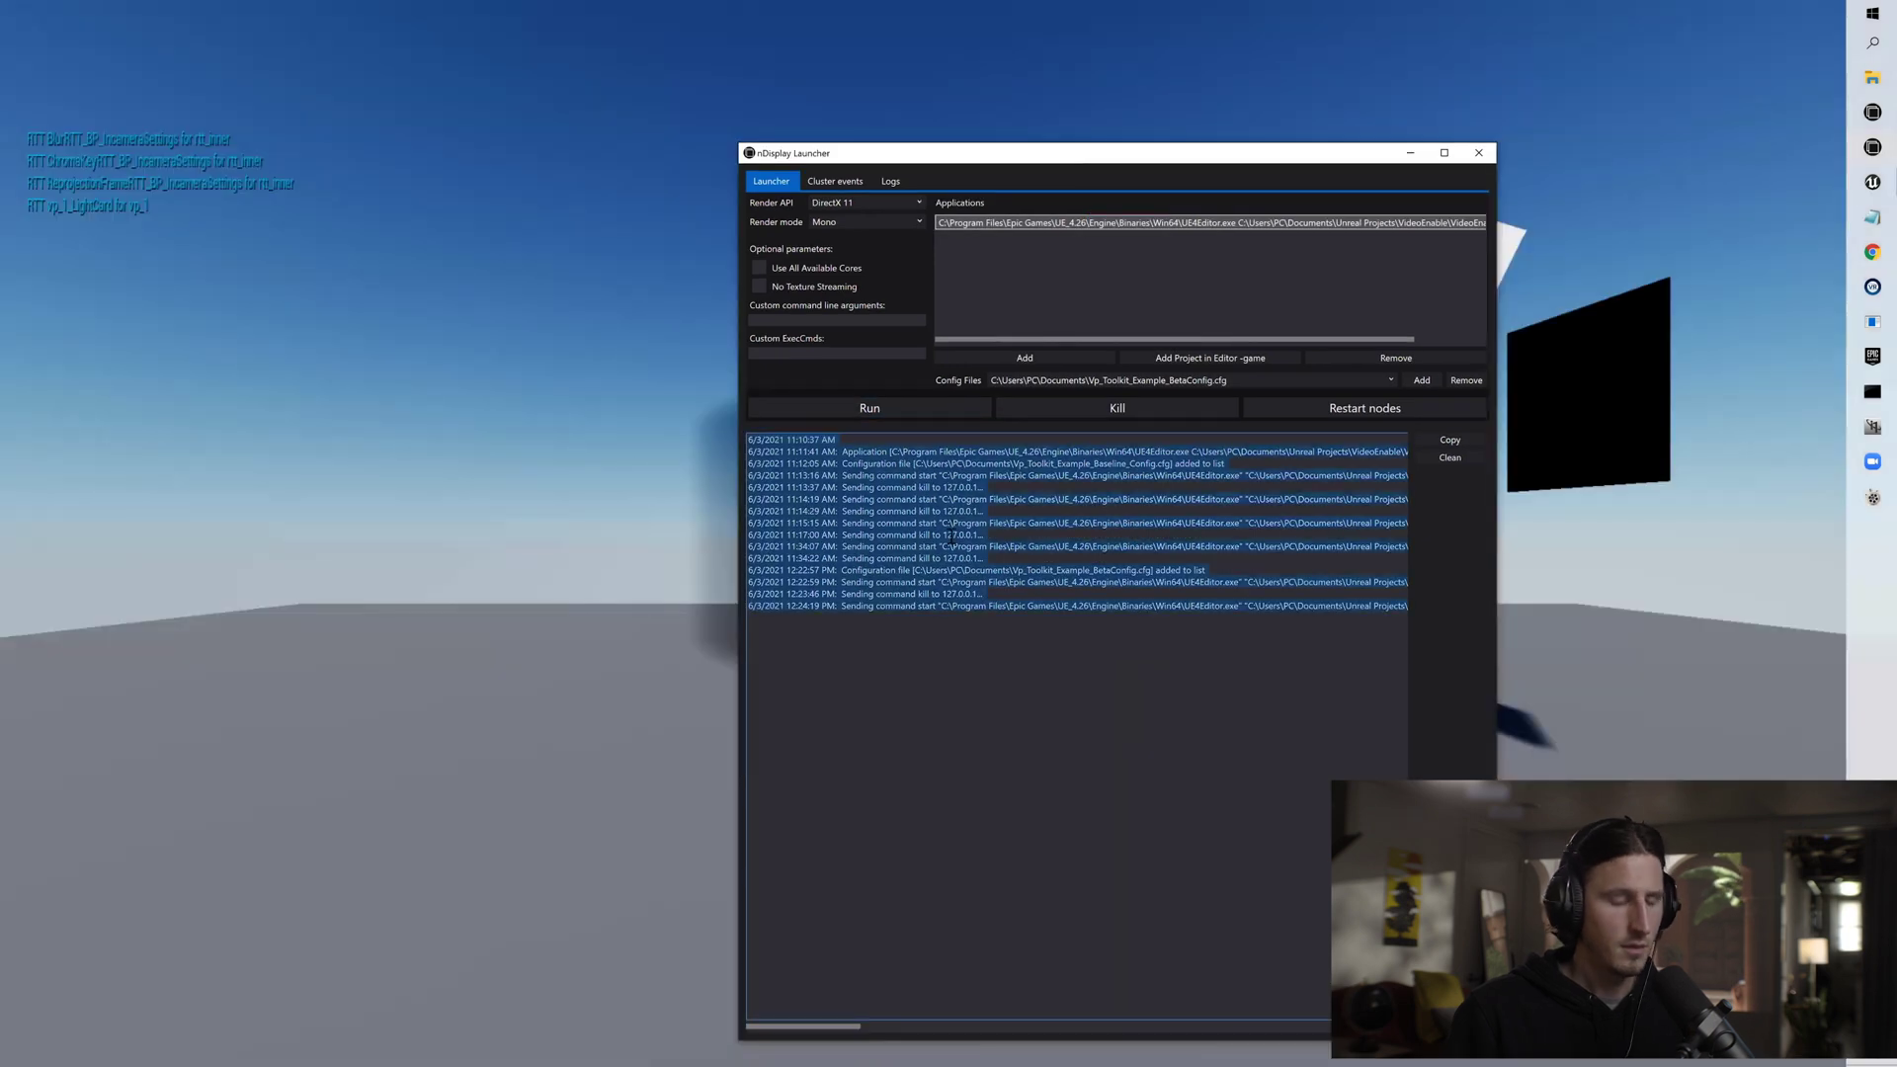
pyautogui.hotkey('alt', 'Tab')
pyautogui.press('Tab')
pyautogui.press('Tab')
pyautogui.press('Tab')
pyautogui.press('Tab')
pyautogui.press('Tab')
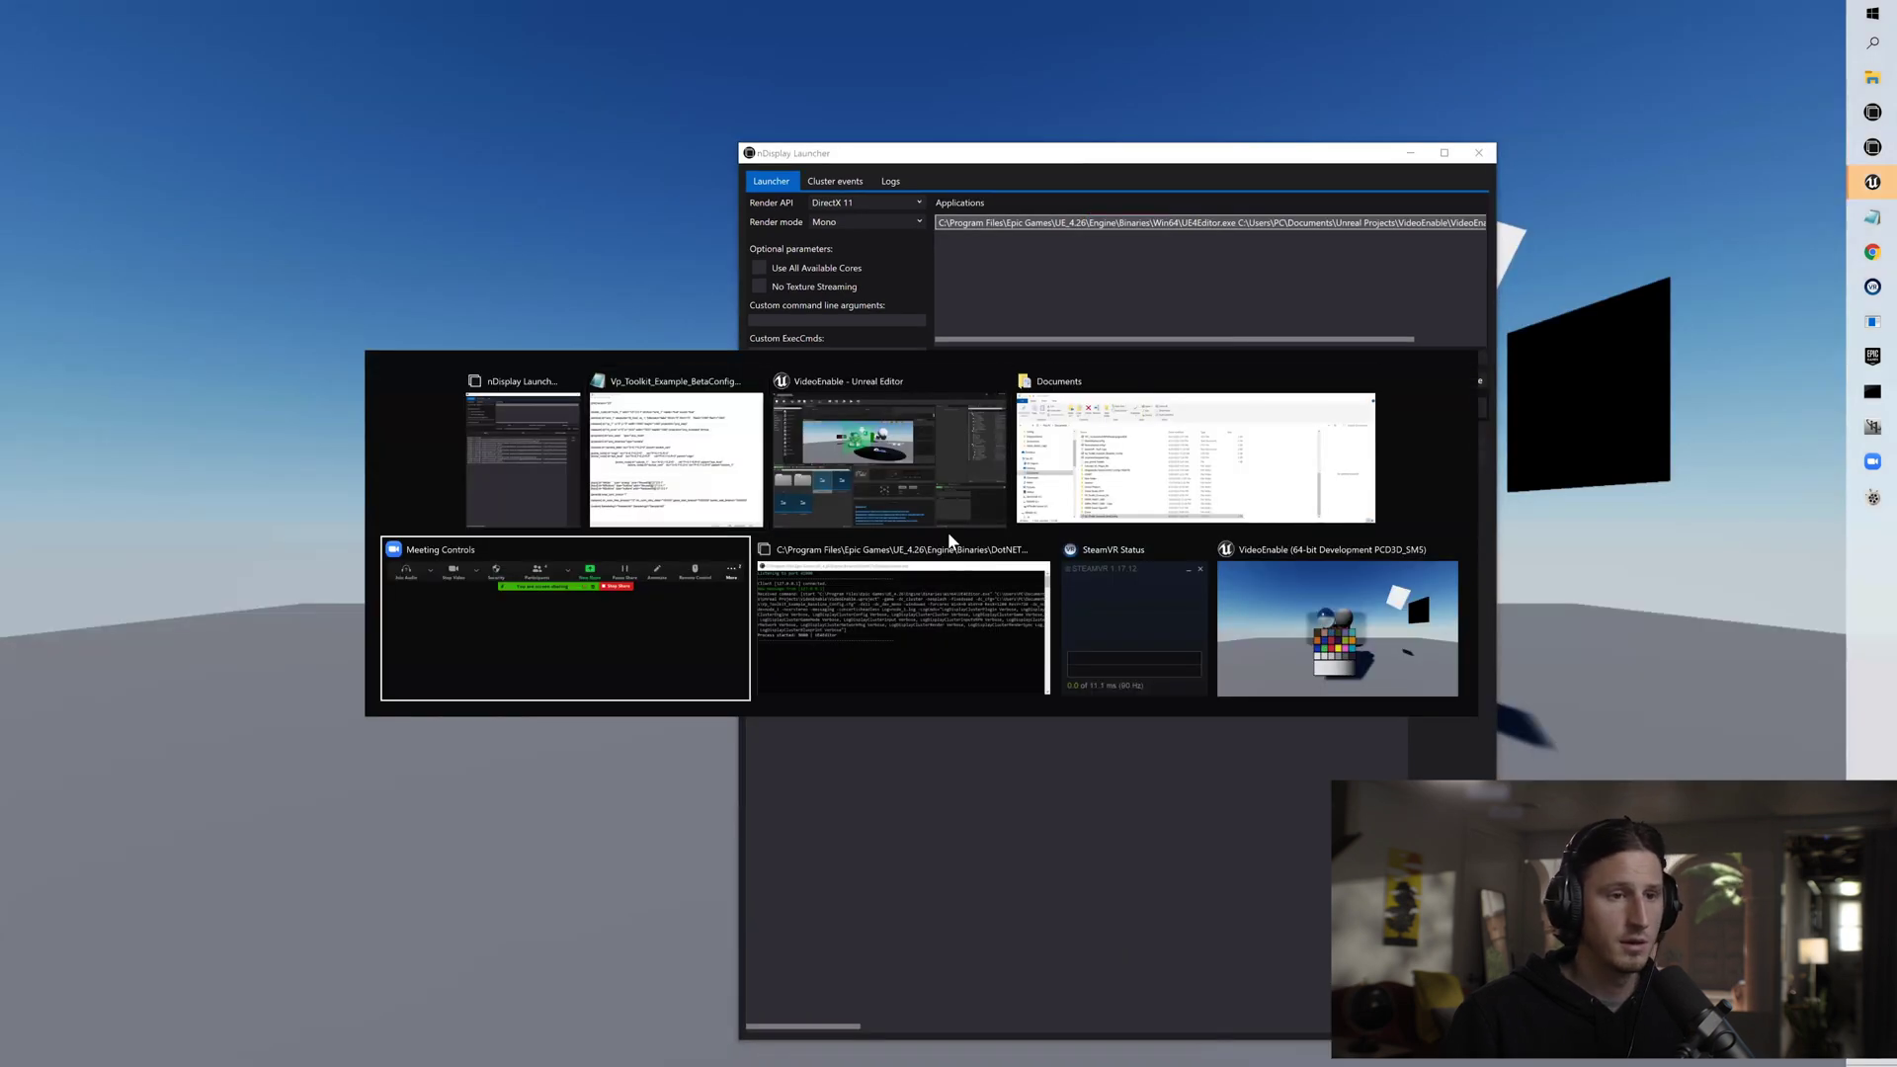
pyautogui.press('Tab')
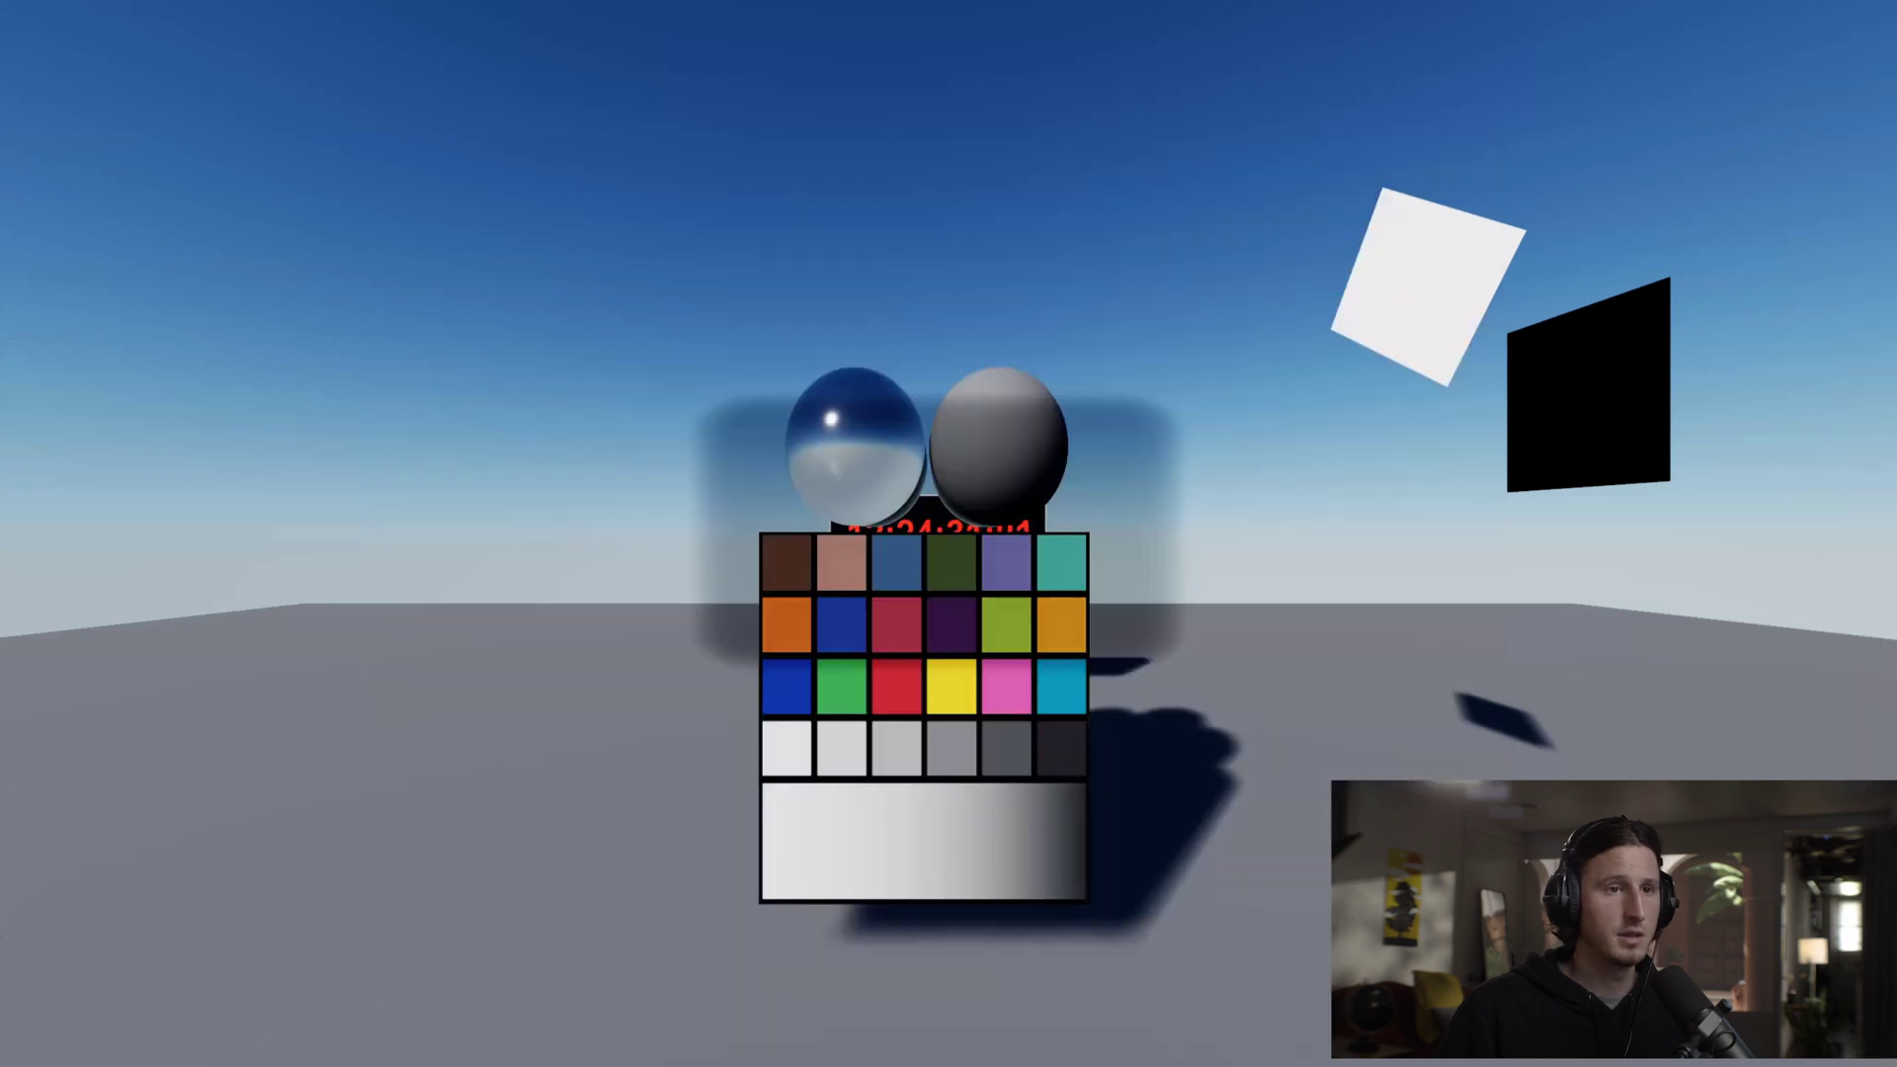